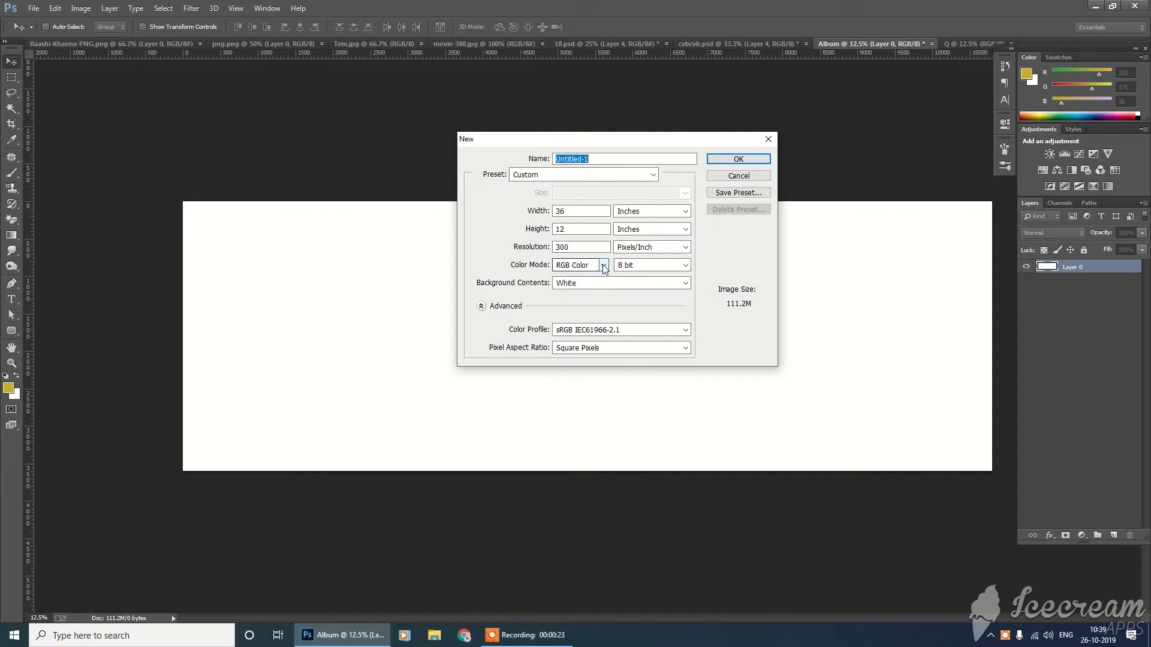
Cancel creating a new document and review the portrait, temple and other source images that are open
{"action": "left_click", "coordinate": [738, 176]}
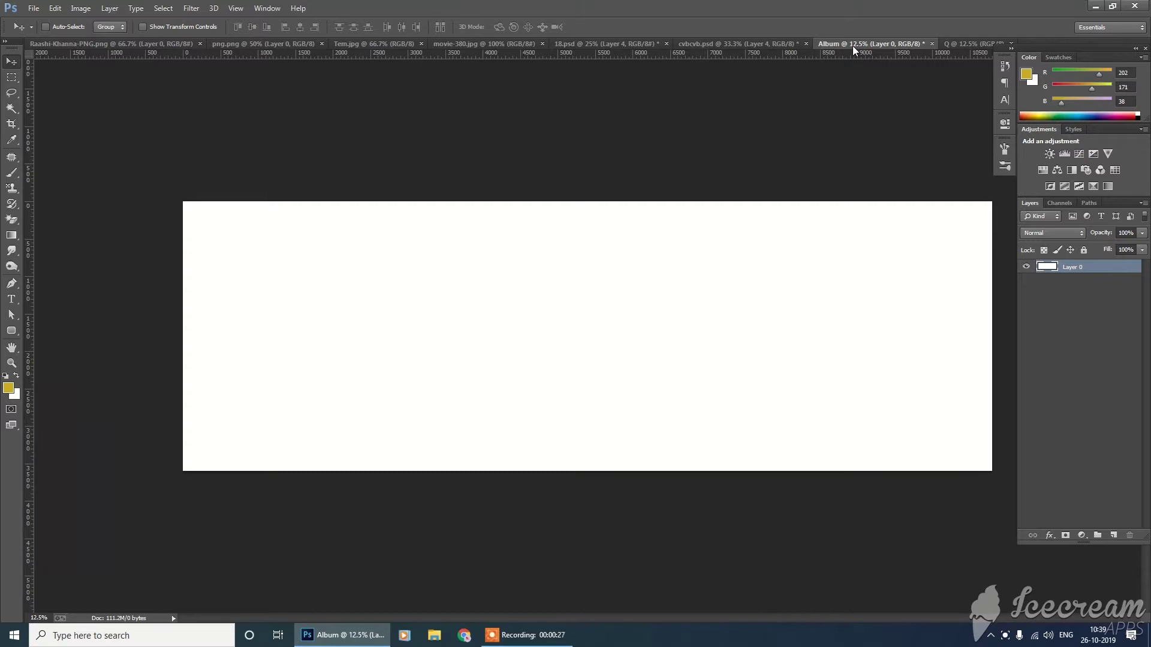
{"action": "left_click", "coordinate": [82, 42]}
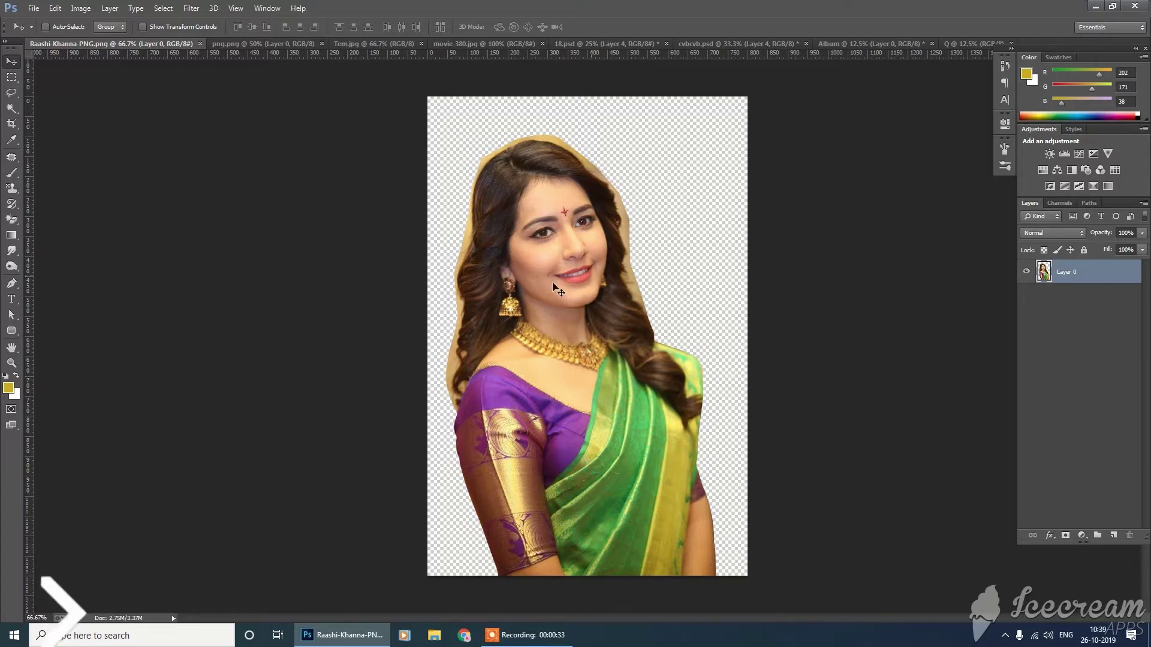
{"action": "left_click", "coordinate": [267, 42]}
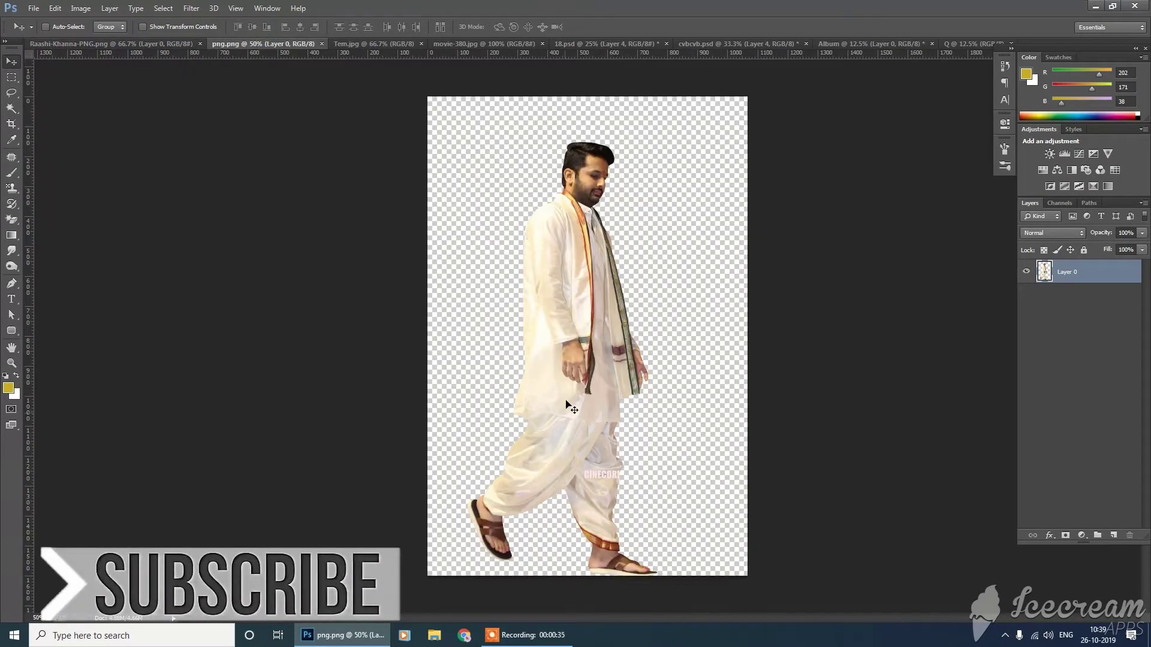
{"action": "left_click", "coordinate": [389, 42]}
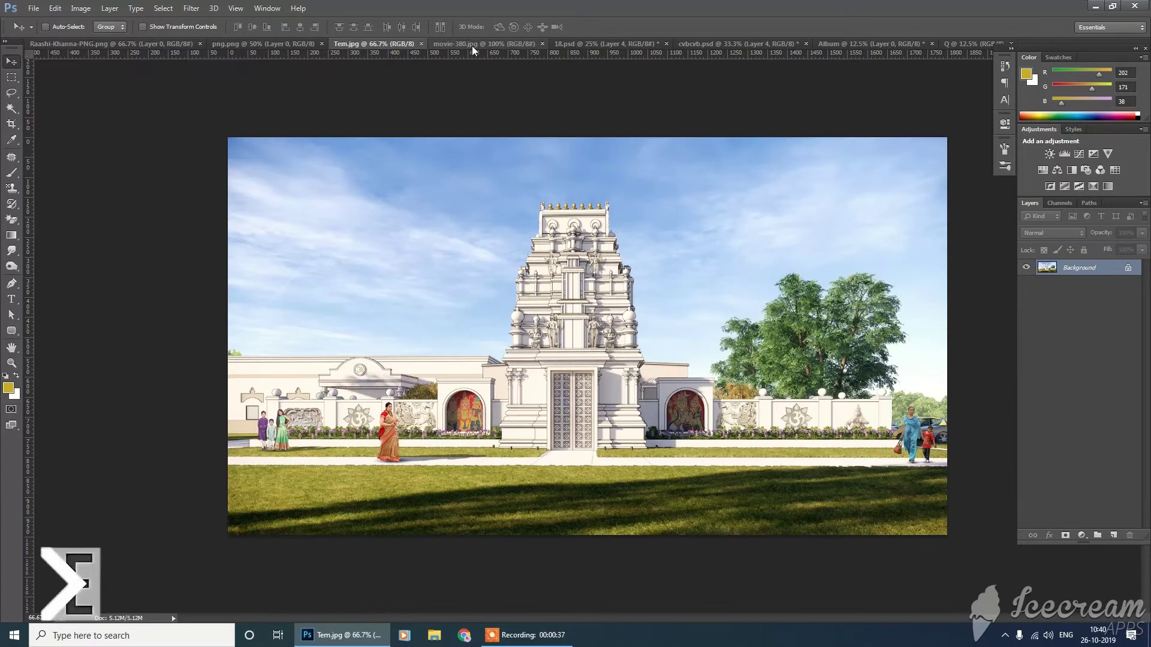
{"action": "left_click", "coordinate": [487, 45]}
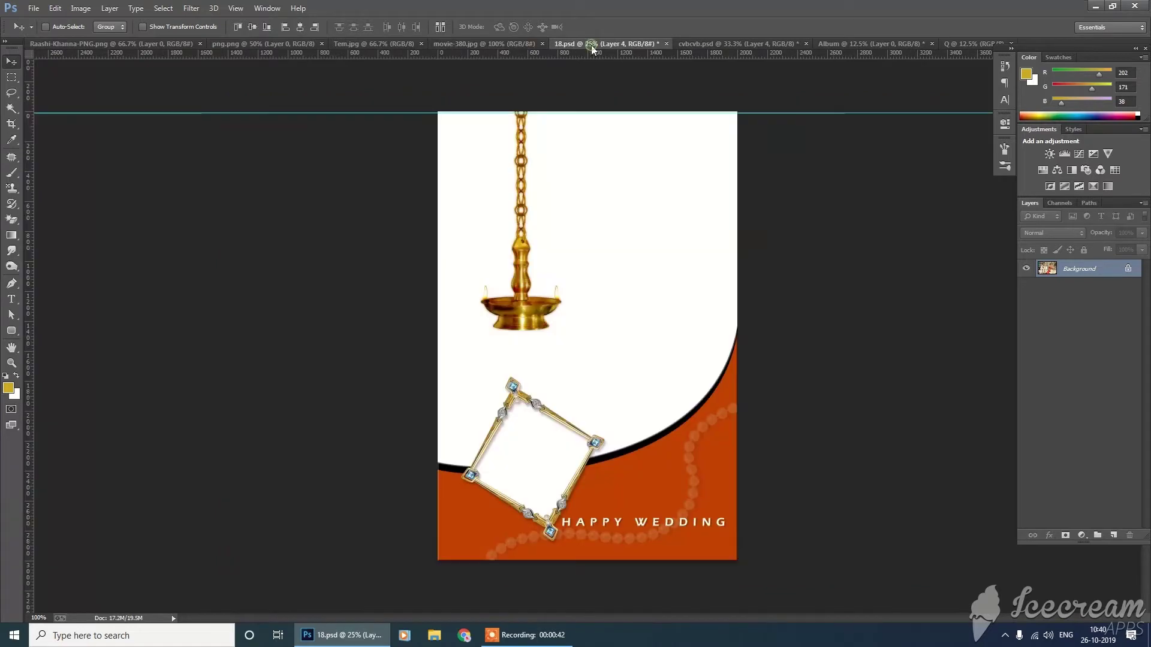
{"action": "left_click", "coordinate": [591, 44]}
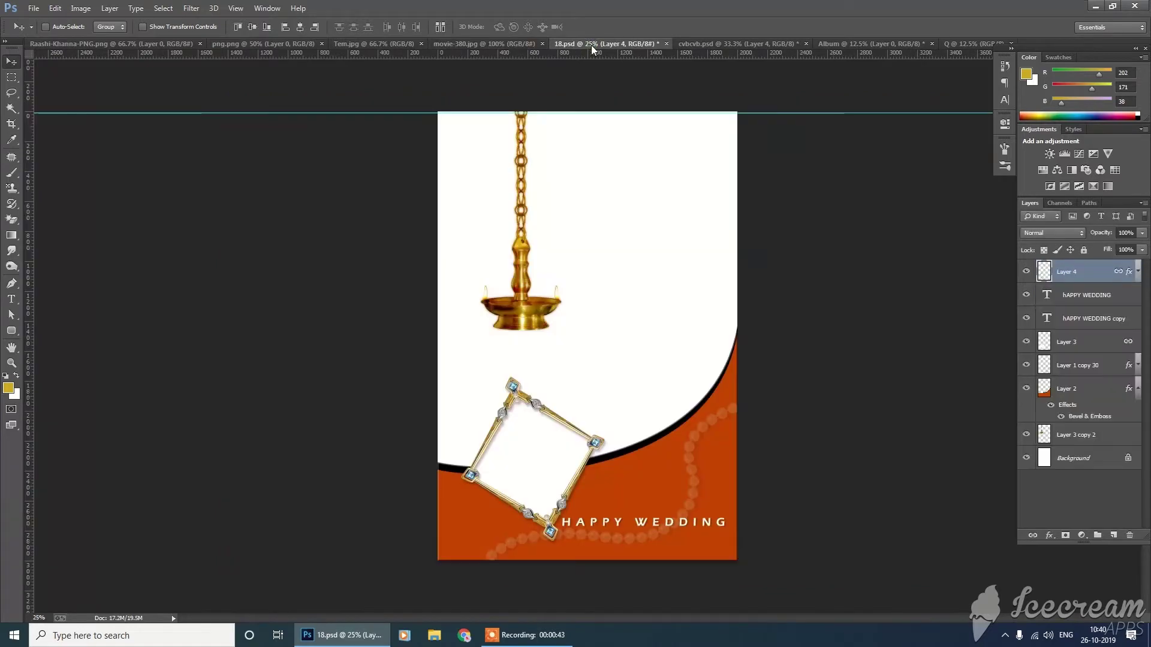
Toggle the visibility of individual layers in 18.psd to see what each one contains
{"action": "left_click", "coordinate": [1026, 273]}
{"action": "left_click", "coordinate": [1027, 272]}
{"action": "left_click", "coordinate": [1027, 296]}
{"action": "left_click", "coordinate": [1026, 365]}
{"action": "double_click", "coordinate": [1027, 365]}
{"action": "left_click", "coordinate": [1026, 363]}
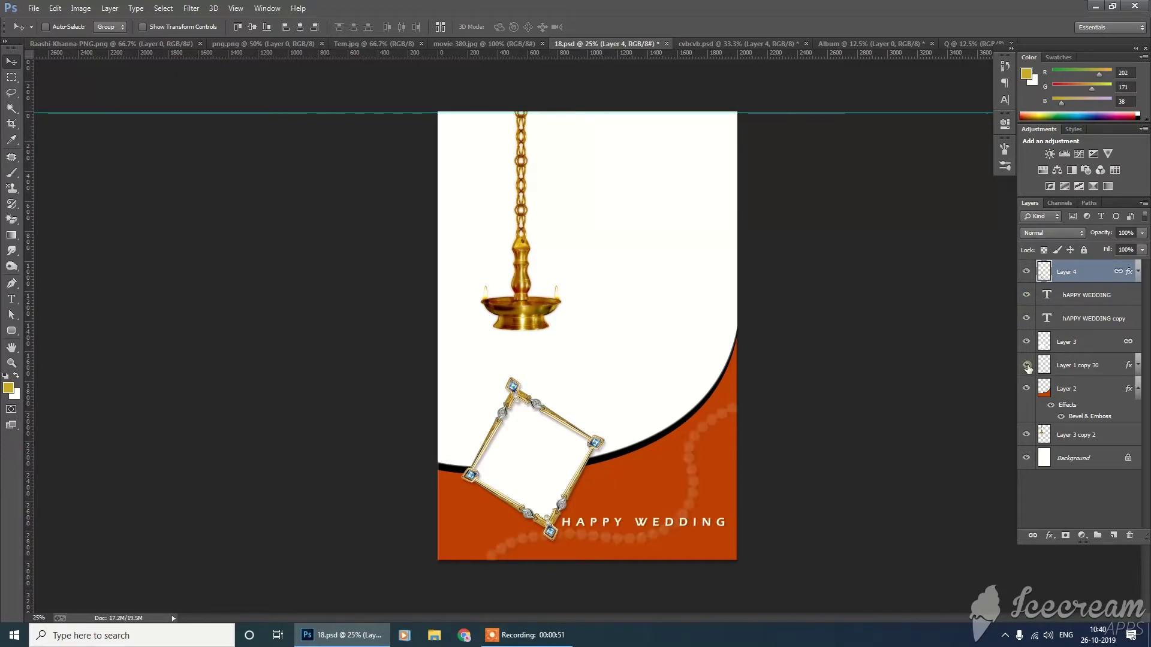
Check Layer 4 in cvbcvb.psd by toggling its visibility, compare the design with 18.psd, and return to the blank Album document
{"action": "left_click", "coordinate": [732, 44]}
{"action": "left_click", "coordinate": [1026, 353]}
{"action": "left_click", "coordinate": [1025, 354]}
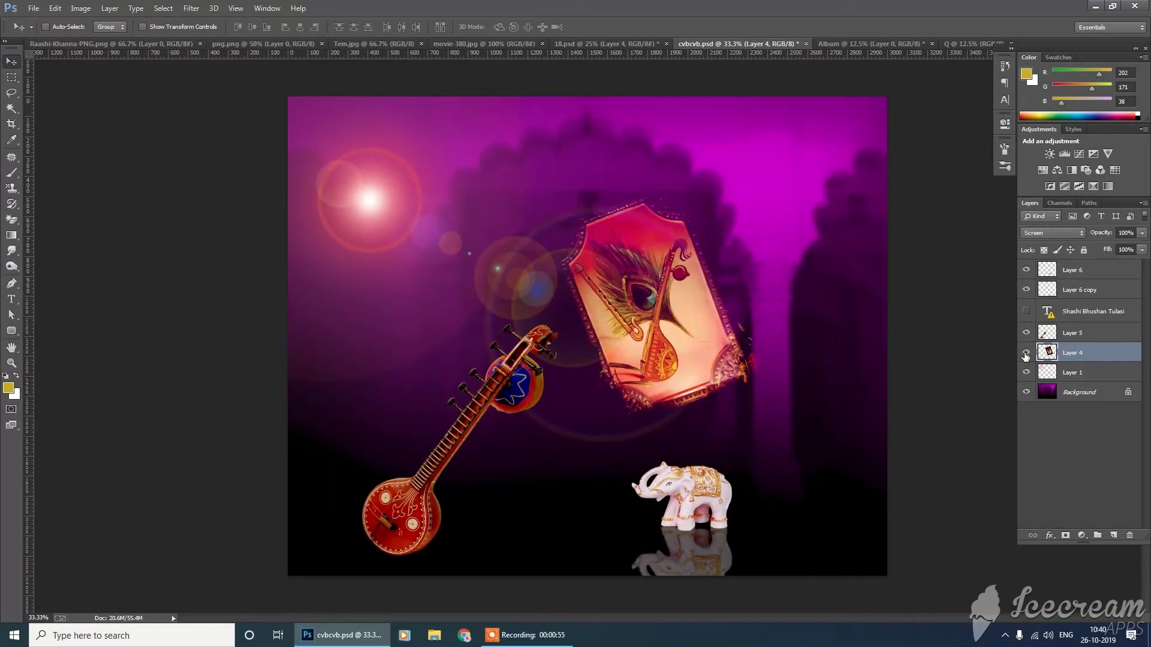
{"action": "left_click", "coordinate": [588, 44]}
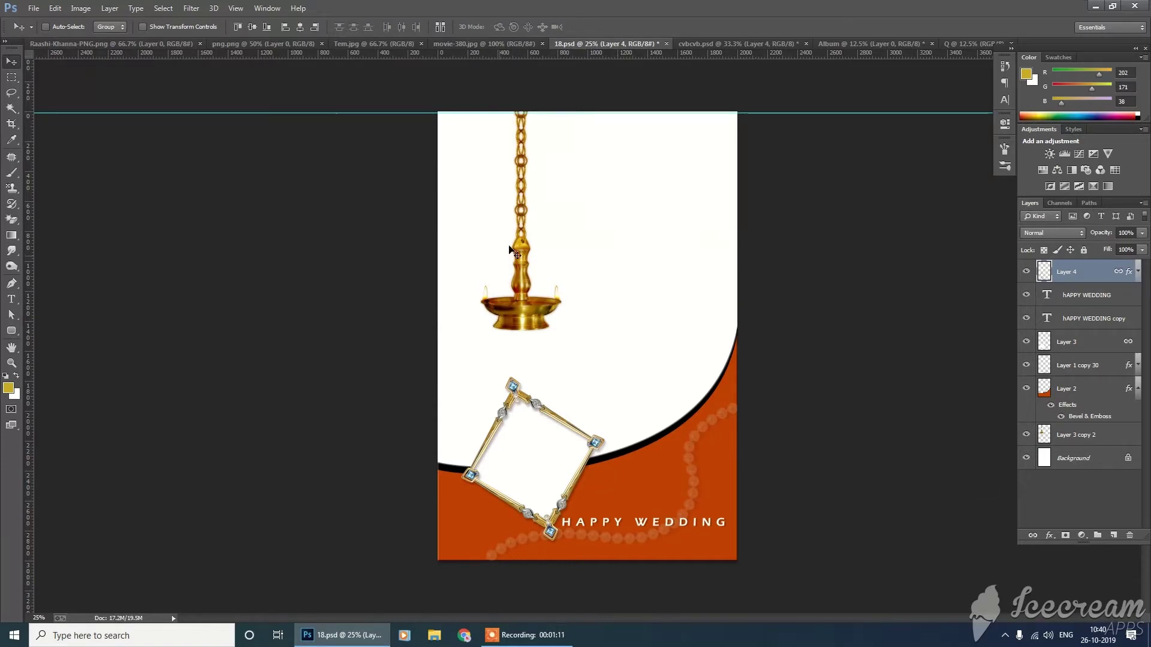
{"action": "left_click", "coordinate": [737, 42]}
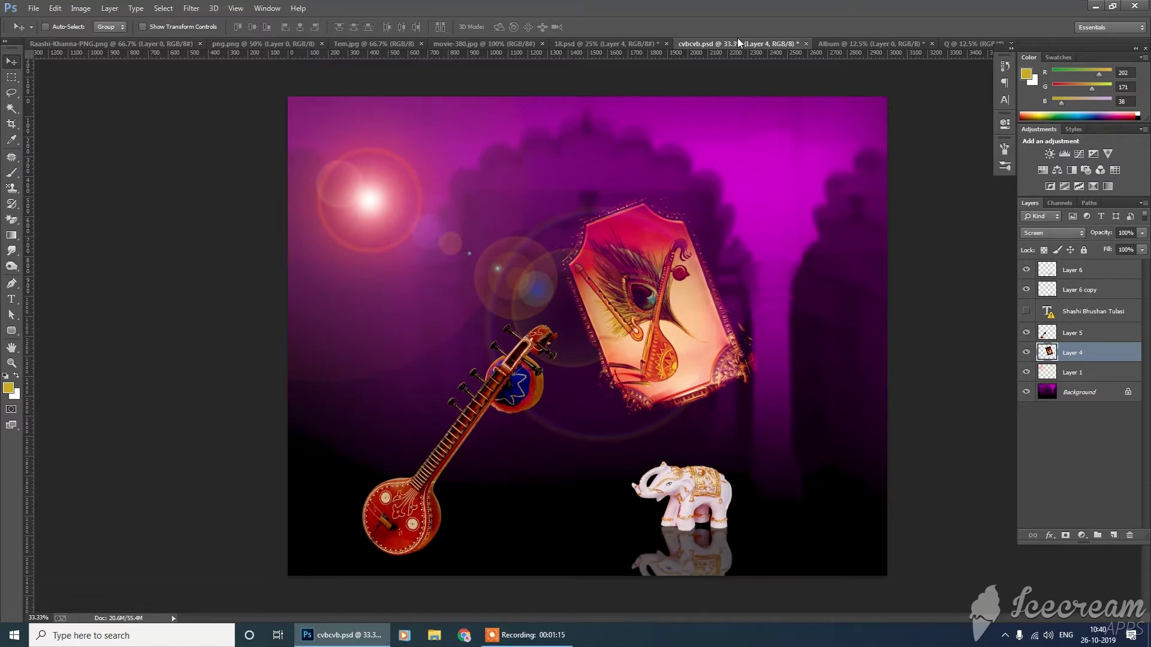
{"action": "left_click", "coordinate": [831, 44]}
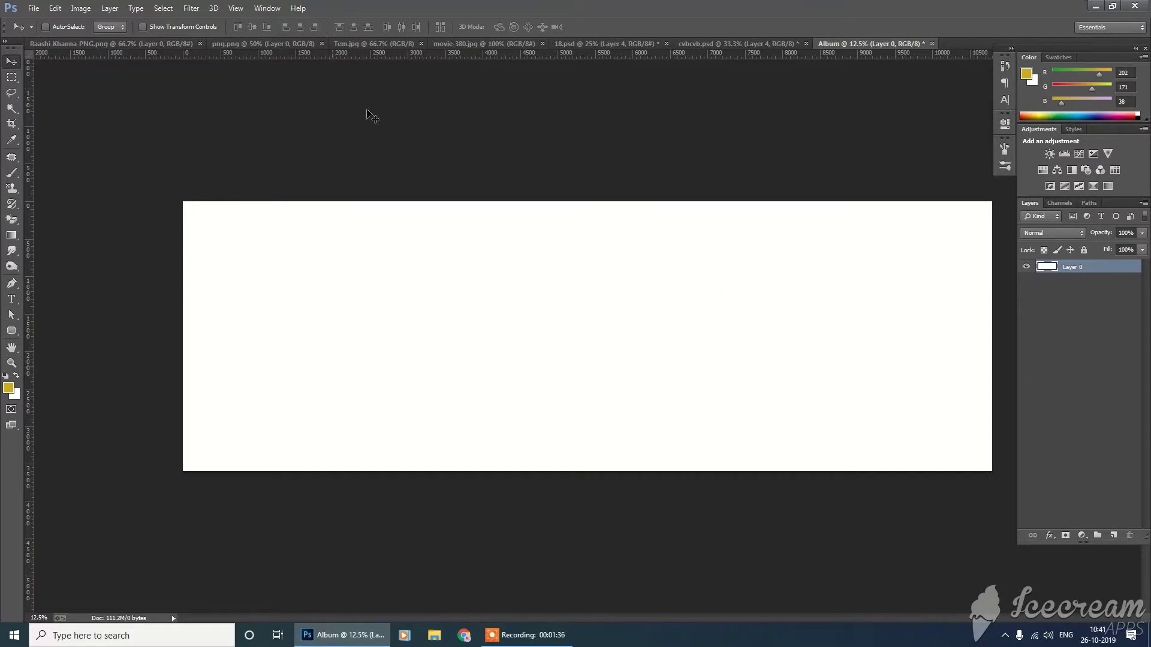
Copy the temple picture from Tem.jpg into the Album document and scale it to 397.39%, covering the canvas's left part
{"action": "left_click", "coordinate": [362, 42]}
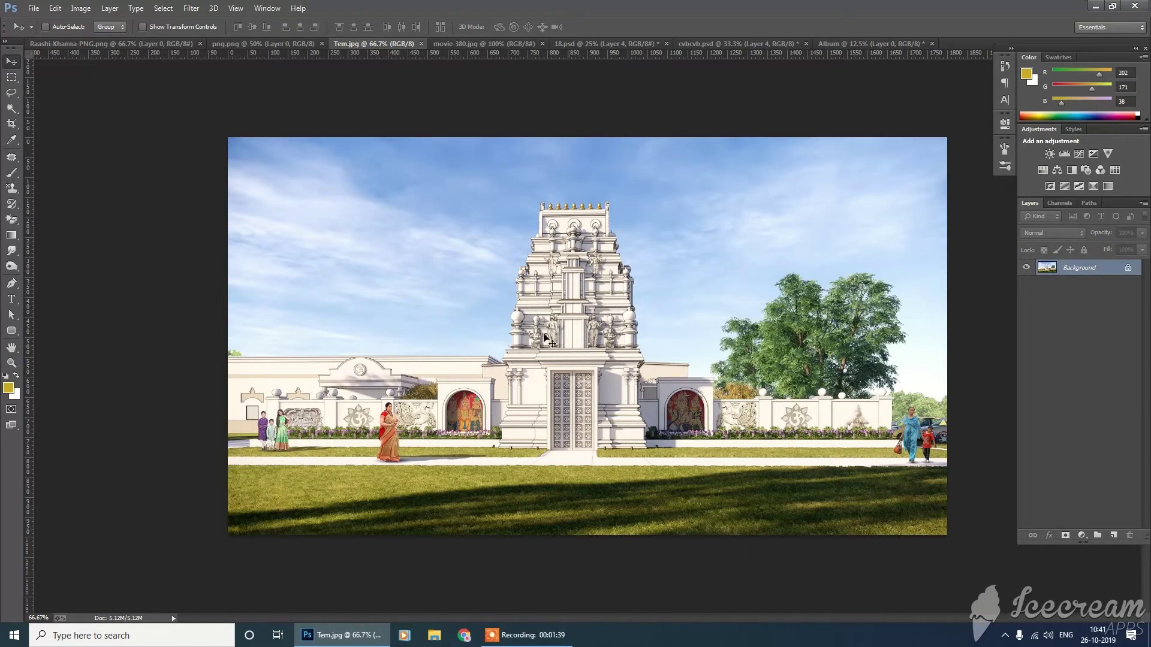
{"action": "left_click_drag", "start_coordinate": [497, 398], "coordinate": [475, 348]}
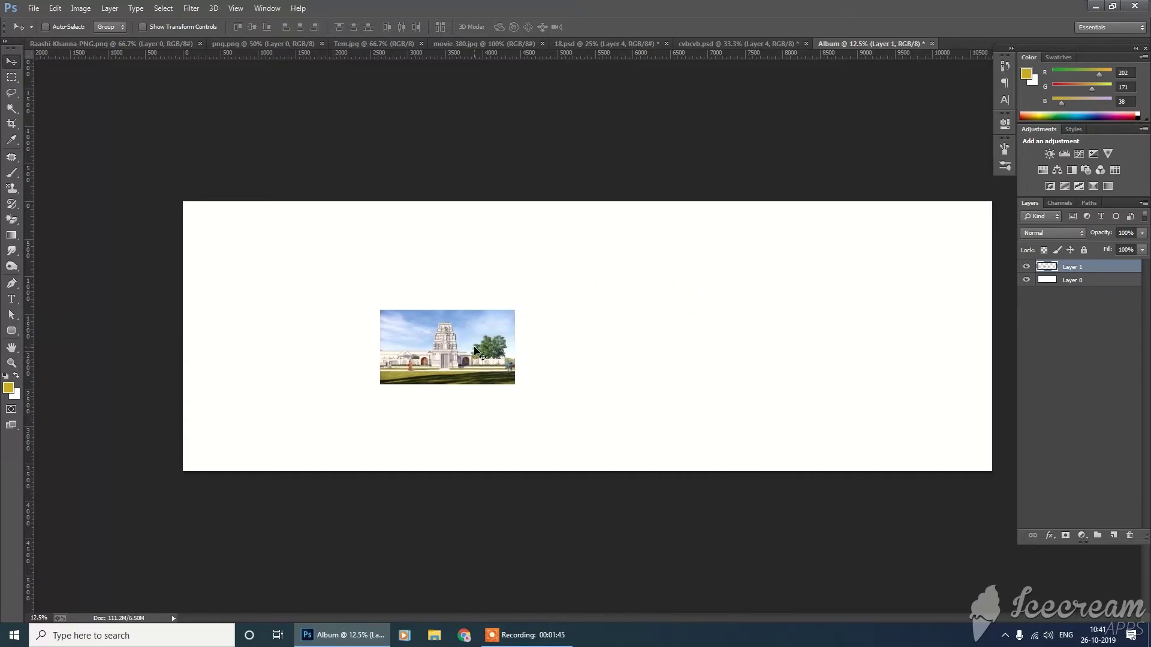
{"action": "key", "text": "ctrl+t"}
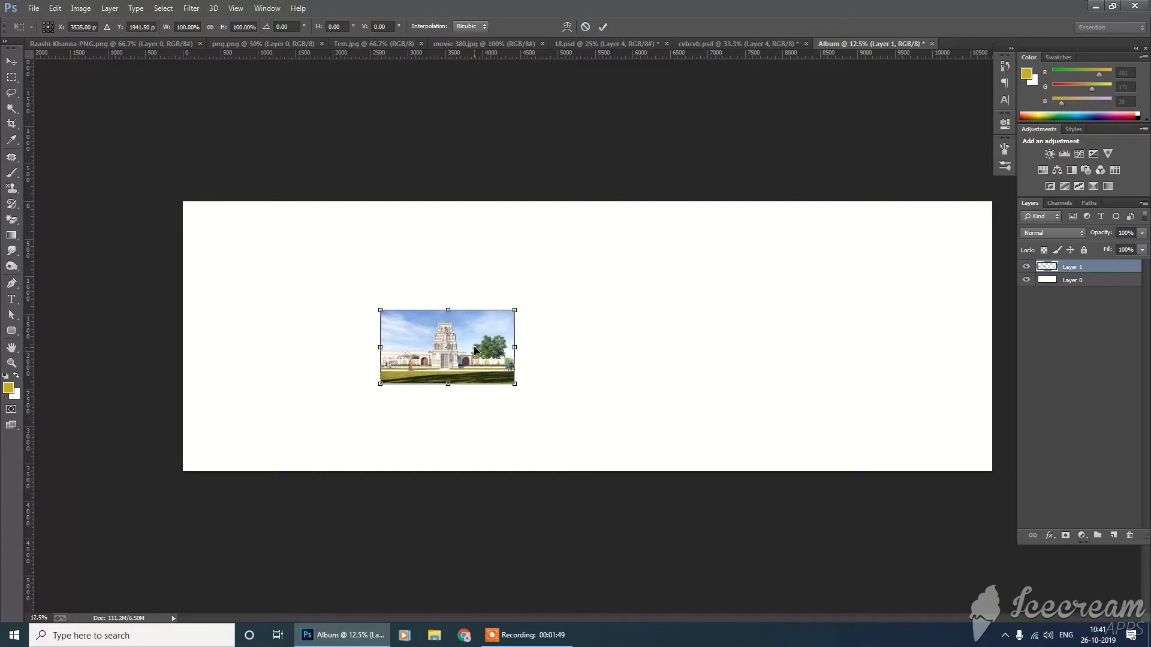
{"action": "left_click_drag", "start_coordinate": [516, 309], "coordinate": [701, 165]}
{"action": "left_click_drag", "start_coordinate": [597, 277], "coordinate": [592, 264]}
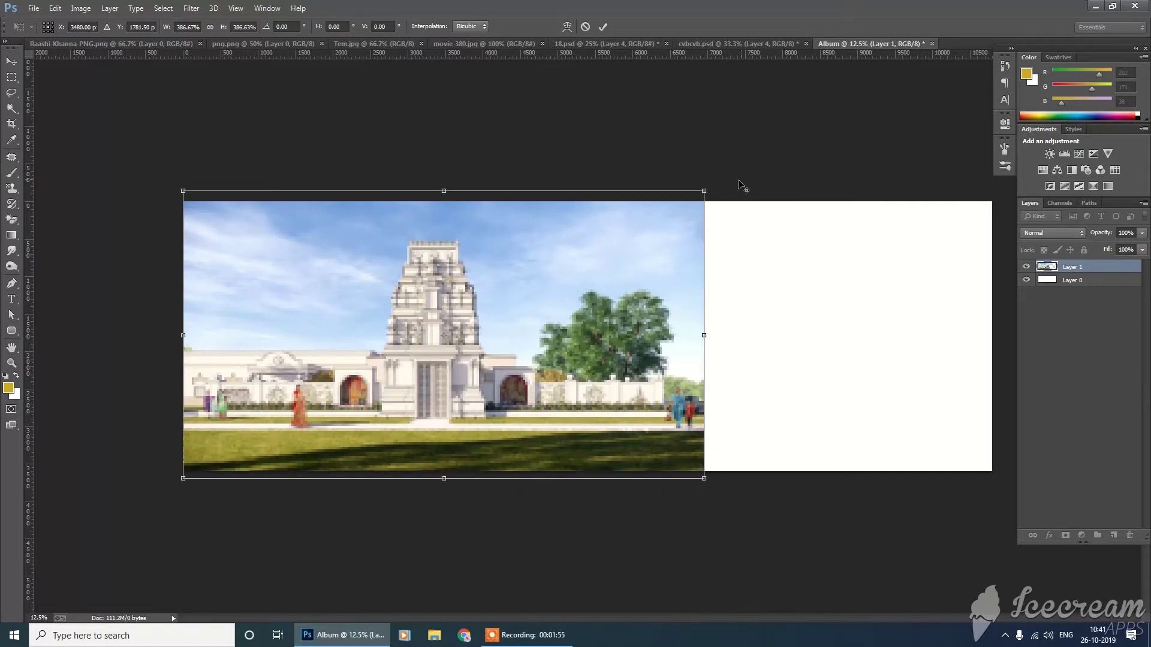
{"action": "left_click_drag", "start_coordinate": [704, 191], "coordinate": [714, 188]}
{"action": "left_click_drag", "start_coordinate": [623, 337], "coordinate": [635, 332]}
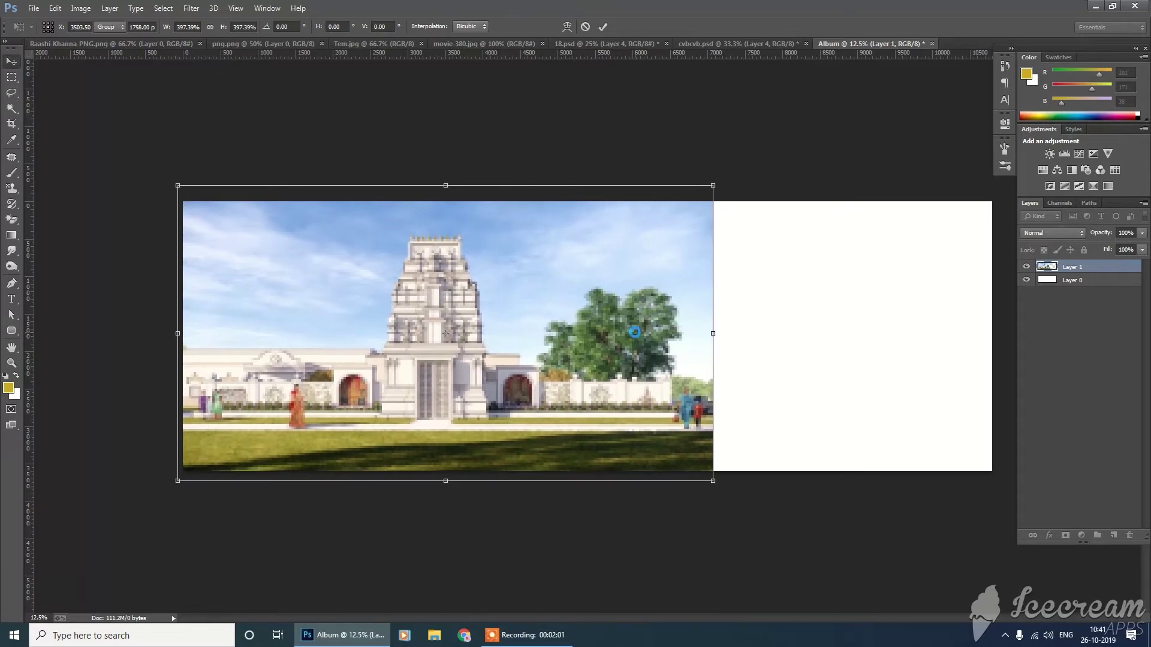
{"action": "key", "text": "Return"}
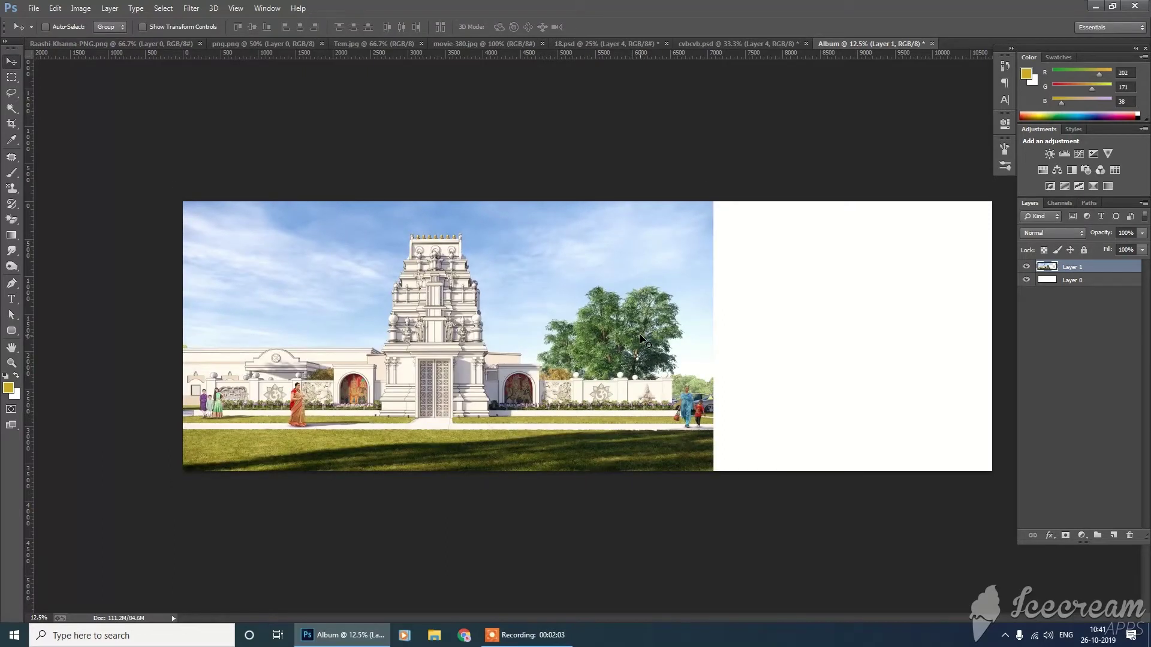
Duplicate the temple layer and move the copy to the right edge of the canvas
{"action": "key", "text": "ctrl+j"}
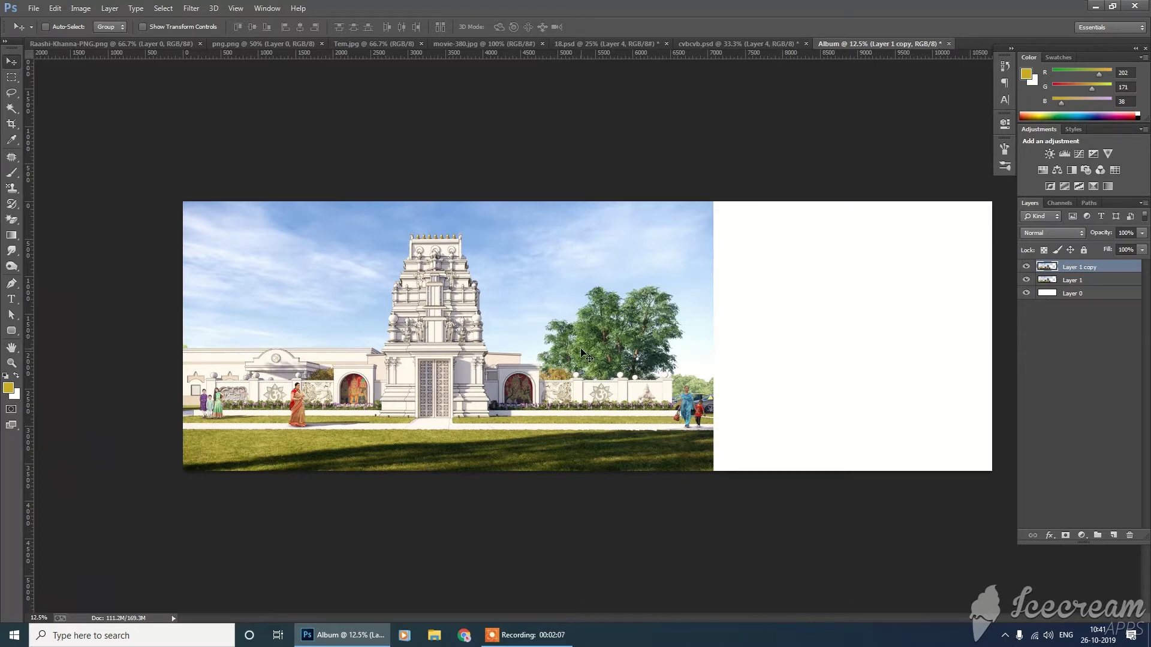
{"action": "left_click_drag", "start_coordinate": [484, 367], "coordinate": [755, 374]}
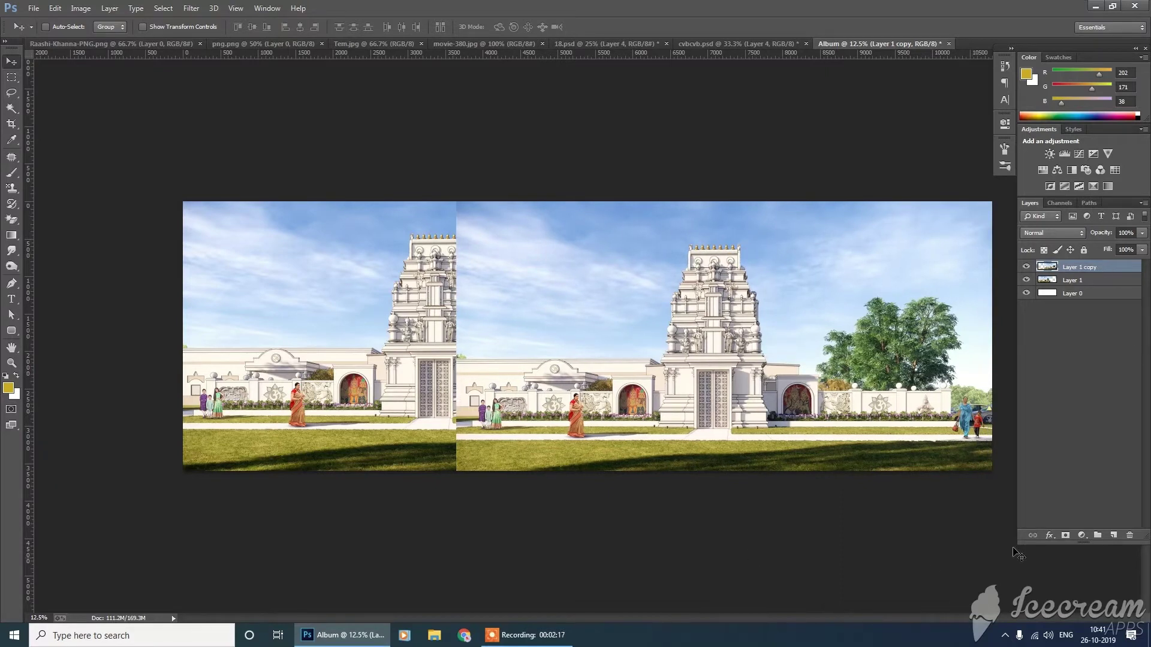
Add a layer mask to the temple copy and blend its left seam using a black 1700 px brush at 67% opacity
{"action": "left_click", "coordinate": [1066, 536]}
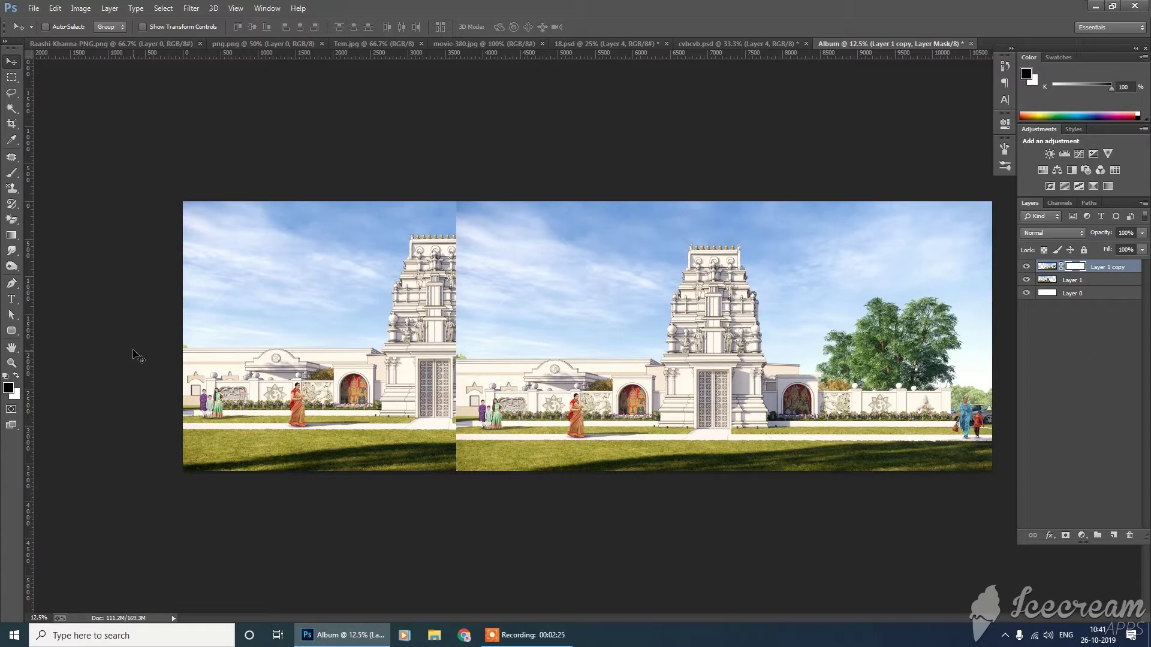
{"action": "left_click", "coordinate": [12, 173]}
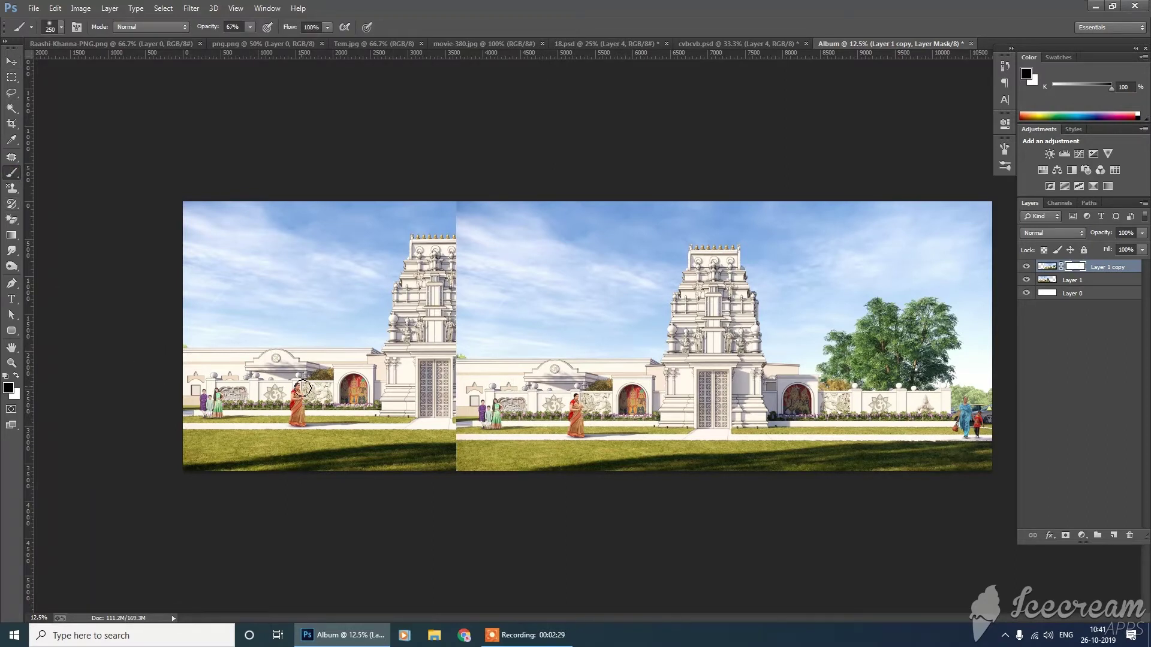
{"action": "key", "text": "bracketright"}
{"action": "key", "text": "bracketright"}
{"action": "key", "text": "bracketright"}
{"action": "key", "text": "bracketright"}
{"action": "key", "text": "bracketright"}
{"action": "key", "text": "bracketright"}
{"action": "key", "text": "bracketright"}
{"action": "key", "text": "bracketright"}
{"action": "key", "text": "bracketright"}
{"action": "key", "text": "bracketright"}
{"action": "key", "text": "bracketright"}
{"action": "key", "text": "bracketright"}
{"action": "key", "text": "bracketright"}
{"action": "mouse_move", "coordinate": [403, 158]}
{"action": "left_mouse_down"}
{"action": "mouse_move", "coordinate": [391, 250]}
{"action": "mouse_move", "coordinate": [386, 205]}
{"action": "mouse_move", "coordinate": [395, 202]}
{"action": "mouse_move", "coordinate": [399, 436]}
{"action": "mouse_move", "coordinate": [446, 198]}
{"action": "mouse_move", "coordinate": [476, 336]}
{"action": "mouse_move", "coordinate": [471, 481]}
{"action": "mouse_move", "coordinate": [512, 521]}
{"action": "left_mouse_up"}
{"action": "left_click_drag", "start_coordinate": [29, 455], "coordinate": [429, 549]}
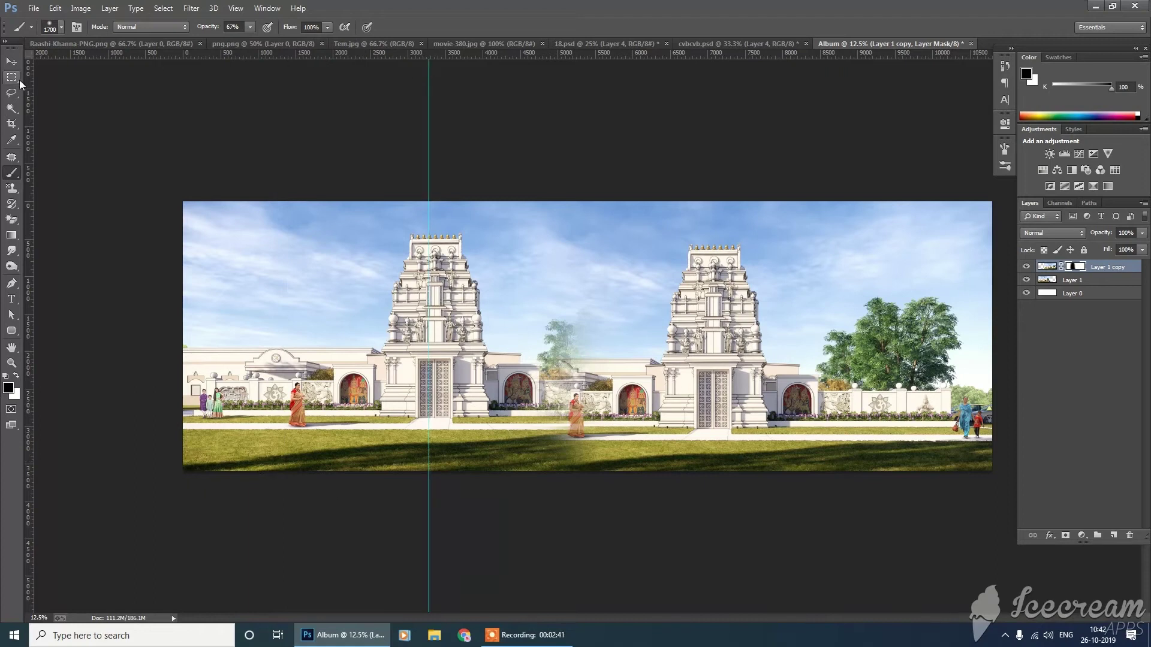
{"action": "left_click", "coordinate": [11, 61]}
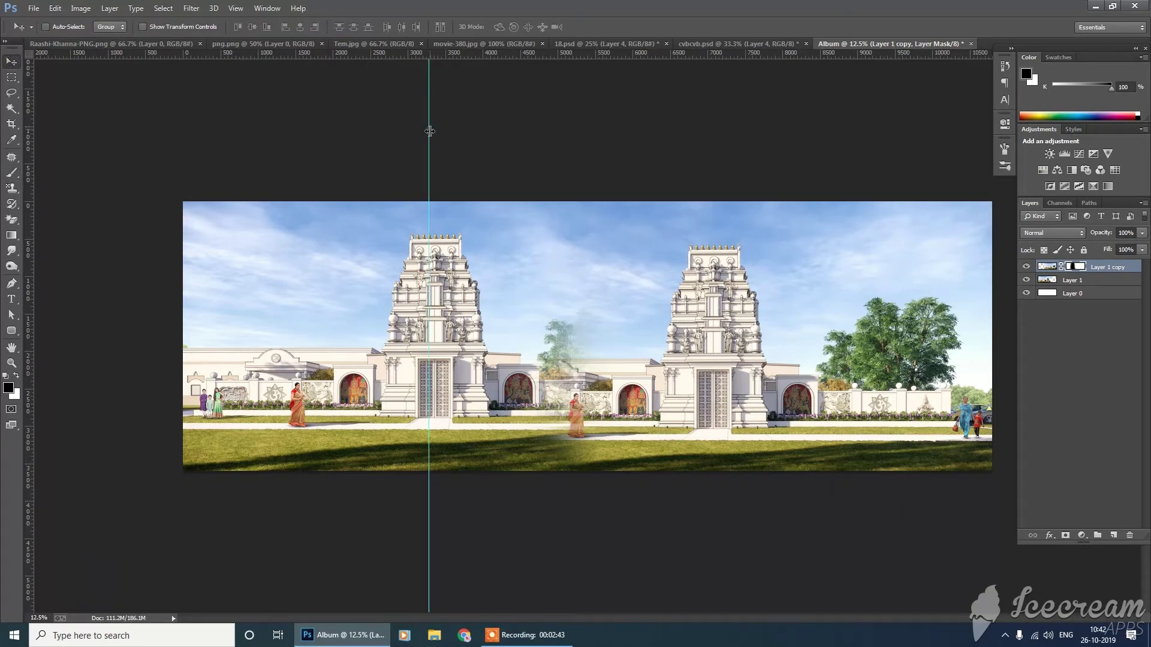
{"action": "left_click_drag", "start_coordinate": [429, 133], "coordinate": [18, 248]}
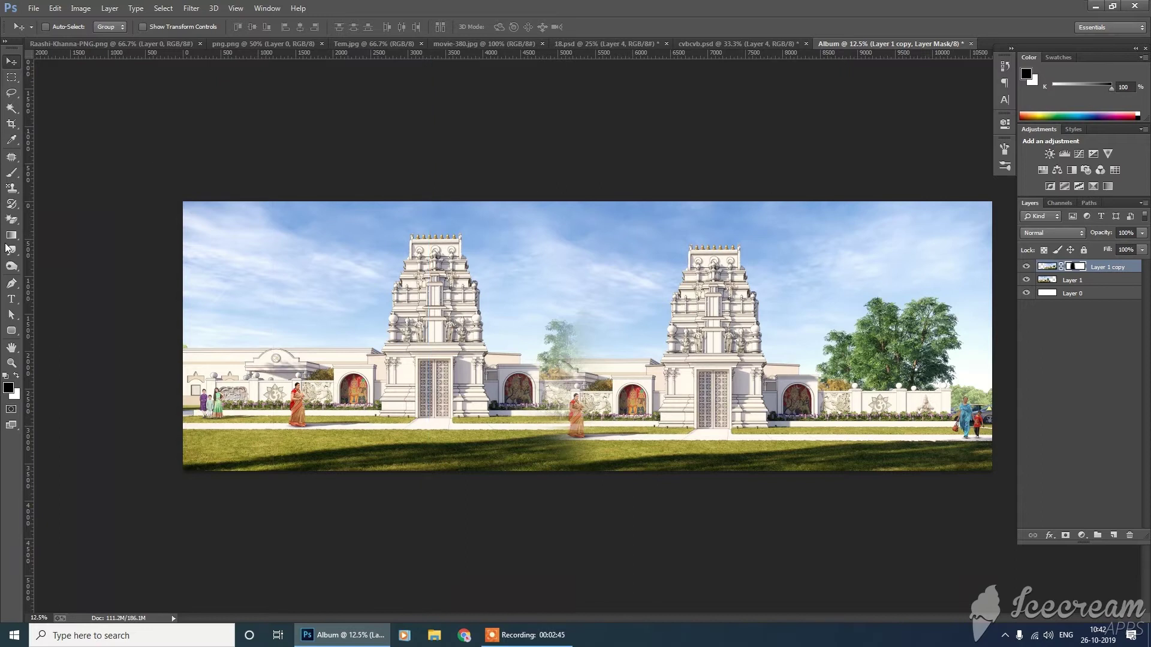
{"action": "left_click", "coordinate": [1087, 283]}
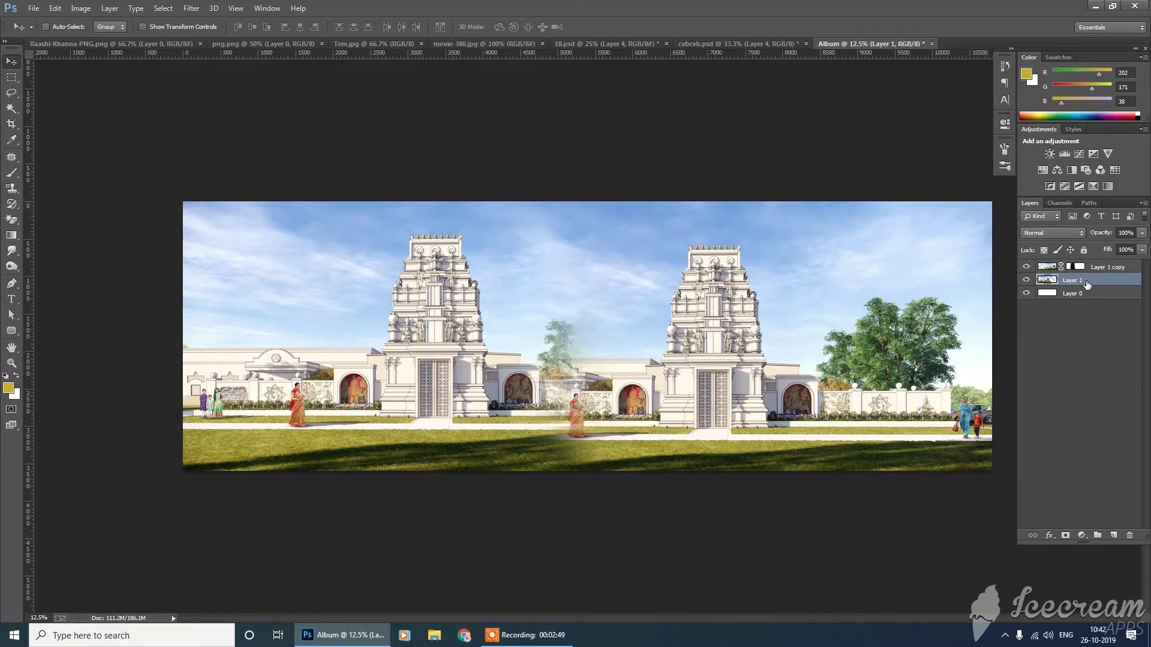
{"action": "key", "text": "ctrl+e"}
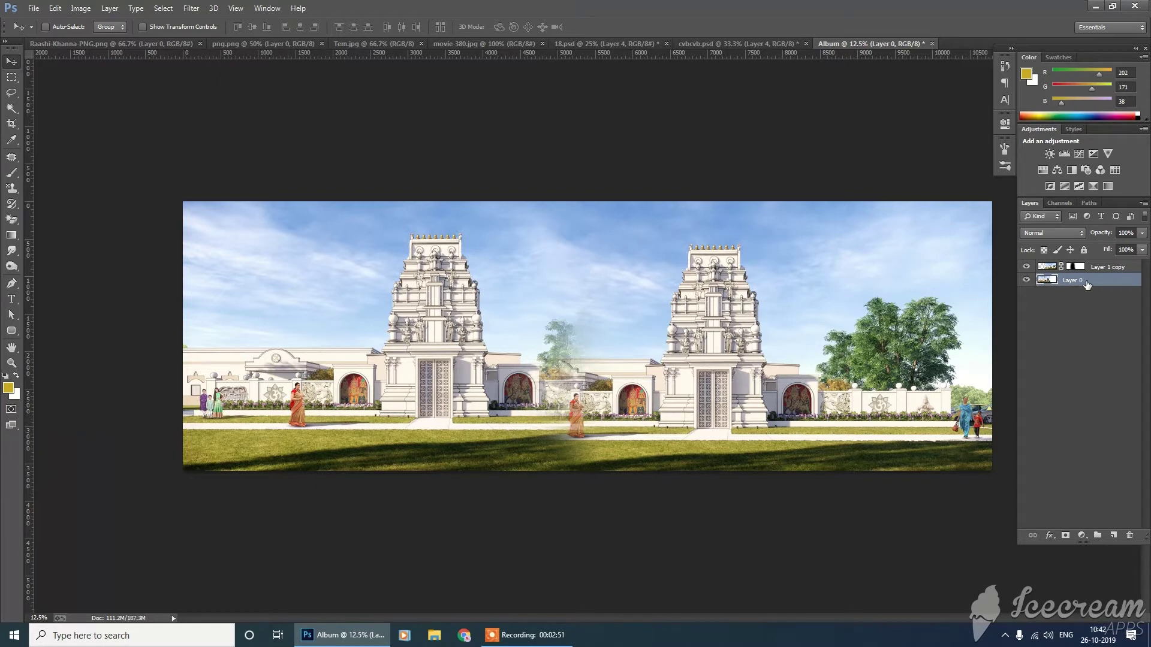
{"action": "key", "text": "ctrl+z"}
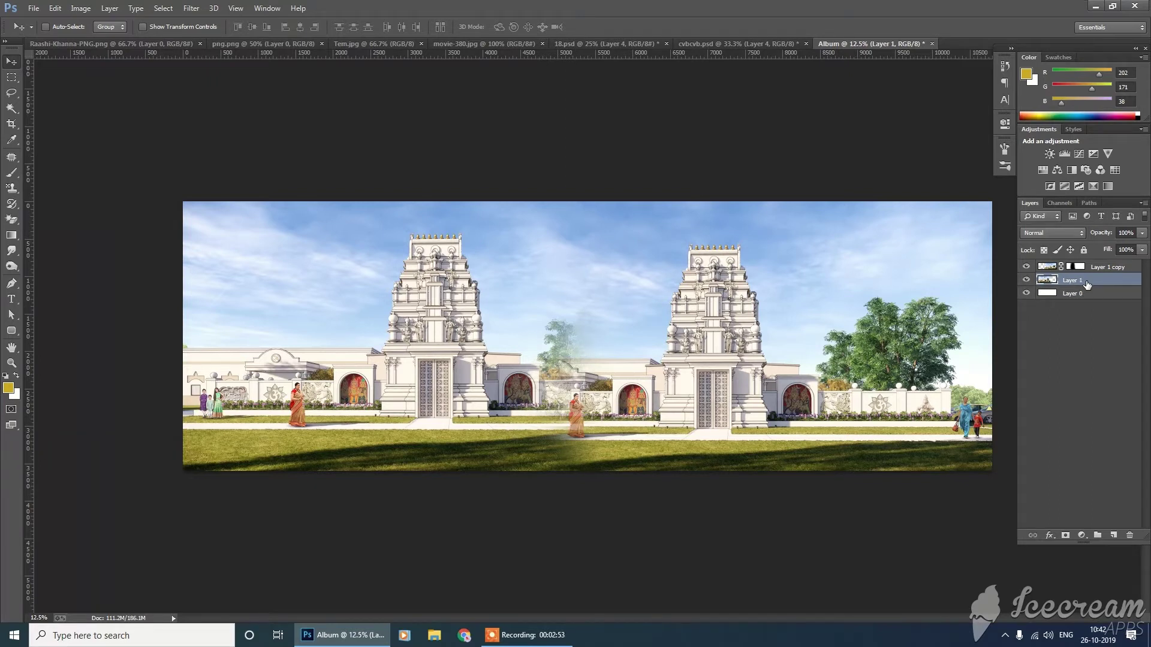
Merge the masked temple copy into Layer 1 and apply a Gaussian Blur with a radius slightly over 48 pixels
{"action": "left_click", "coordinate": [1105, 269]}
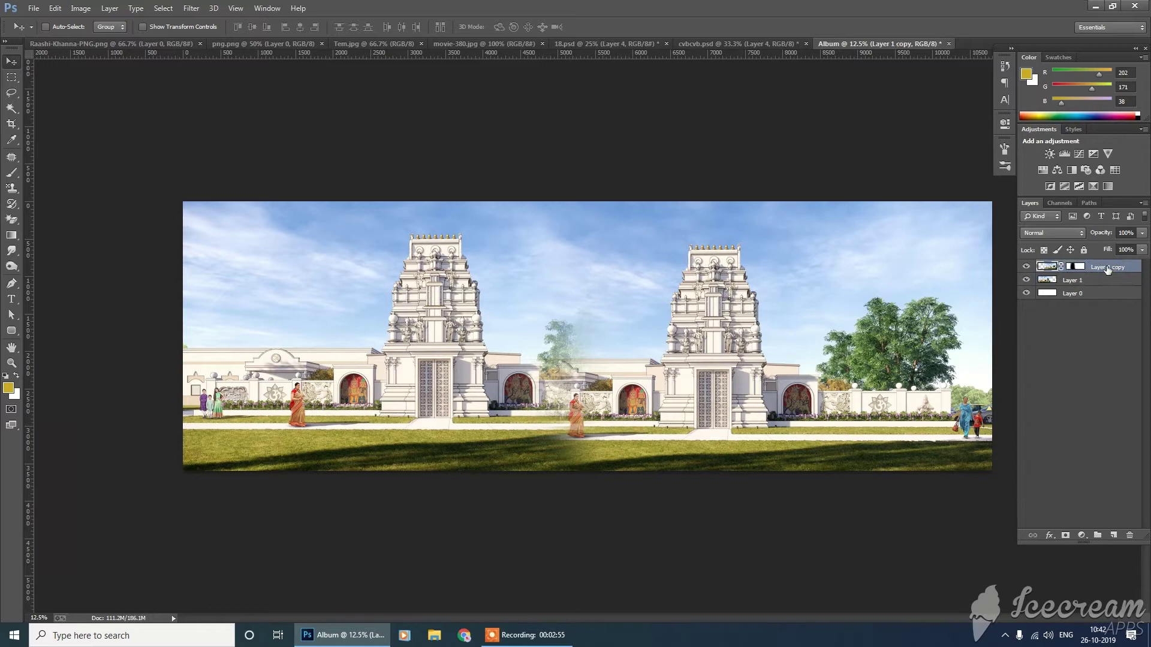
{"action": "key", "text": "ctrl+e"}
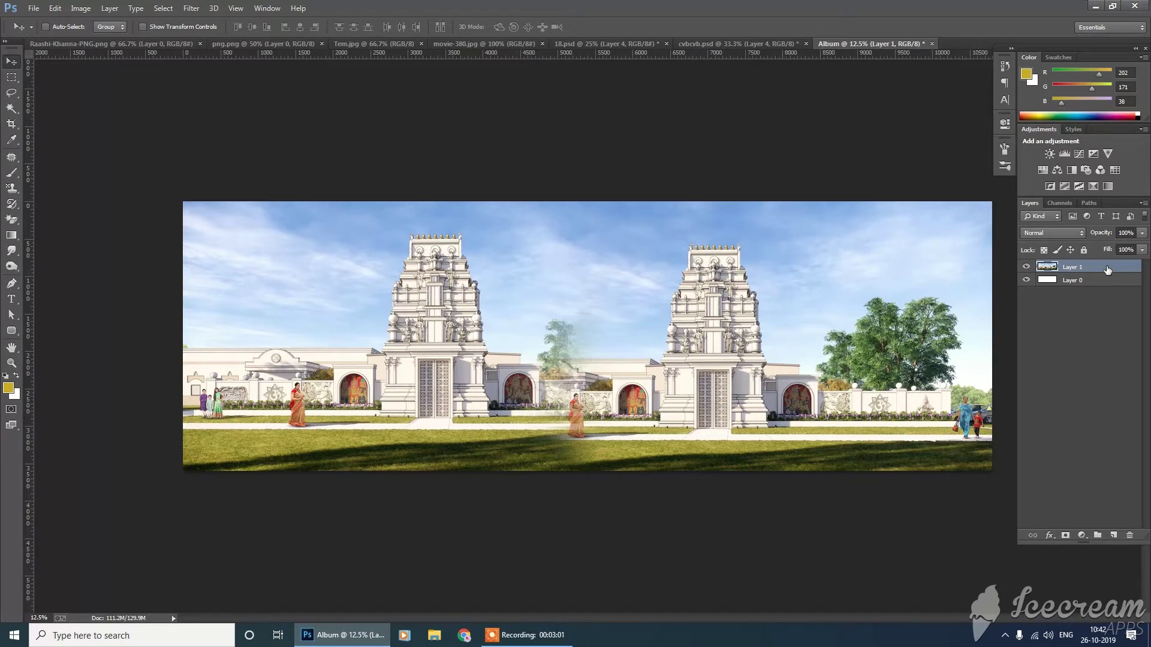
{"action": "left_click", "coordinate": [191, 9]}
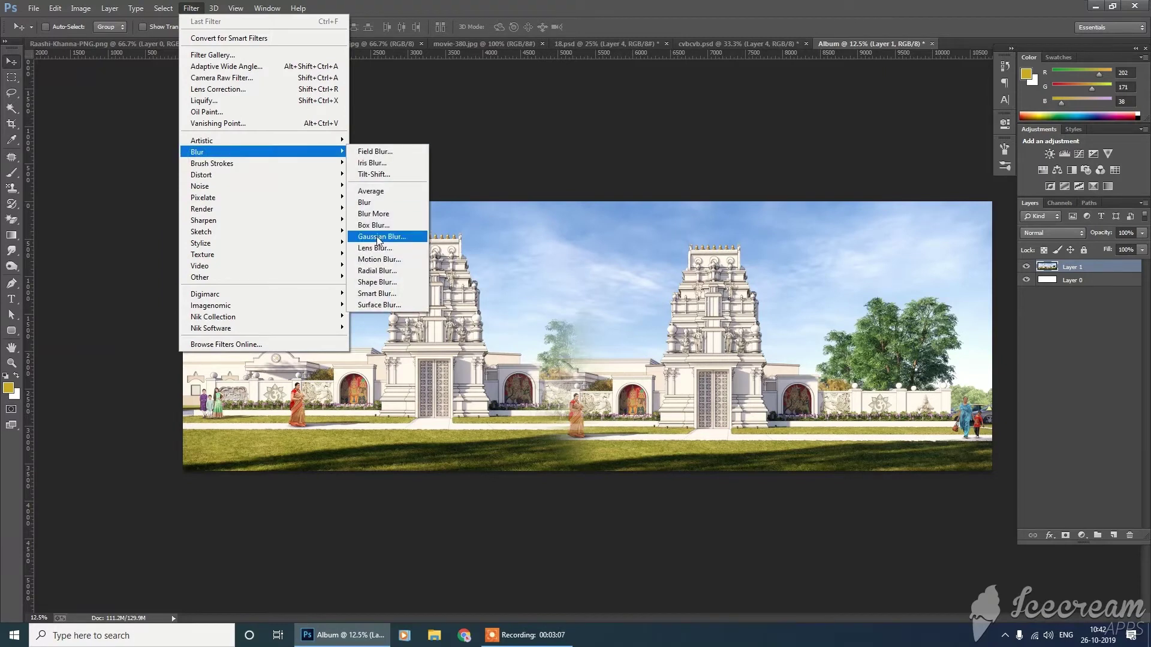
{"action": "left_click", "coordinate": [377, 237]}
{"action": "left_click_drag", "start_coordinate": [237, 350], "coordinate": [255, 349]}
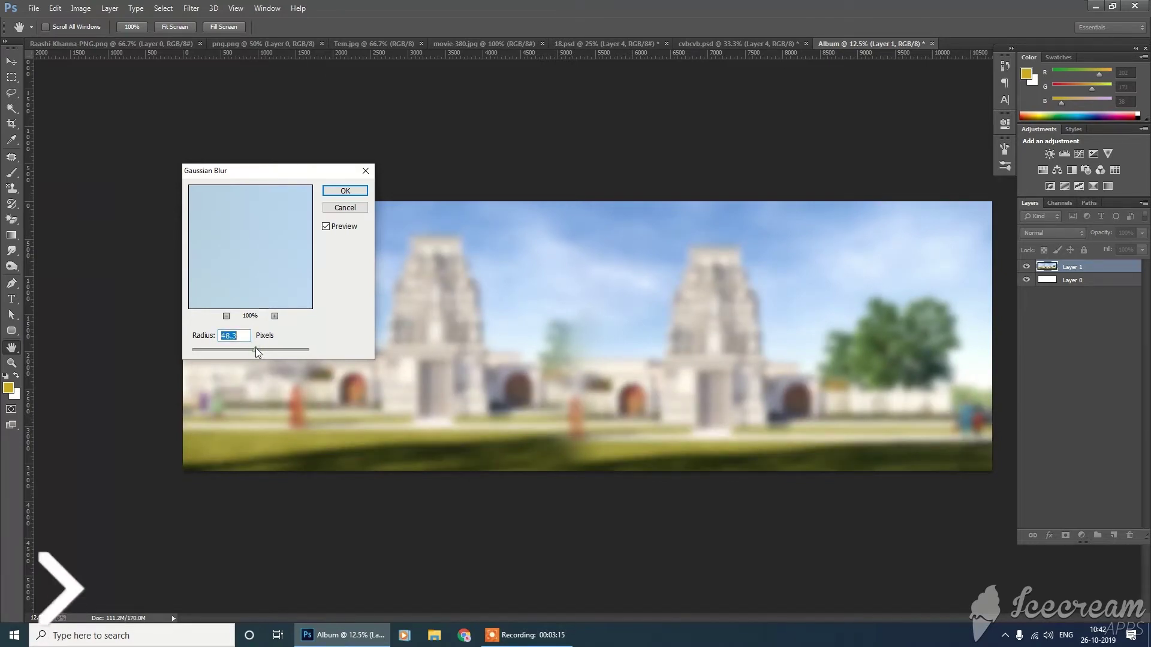
{"action": "left_click_drag", "start_coordinate": [255, 348], "coordinate": [257, 349]}
{"action": "left_click", "coordinate": [345, 190]}
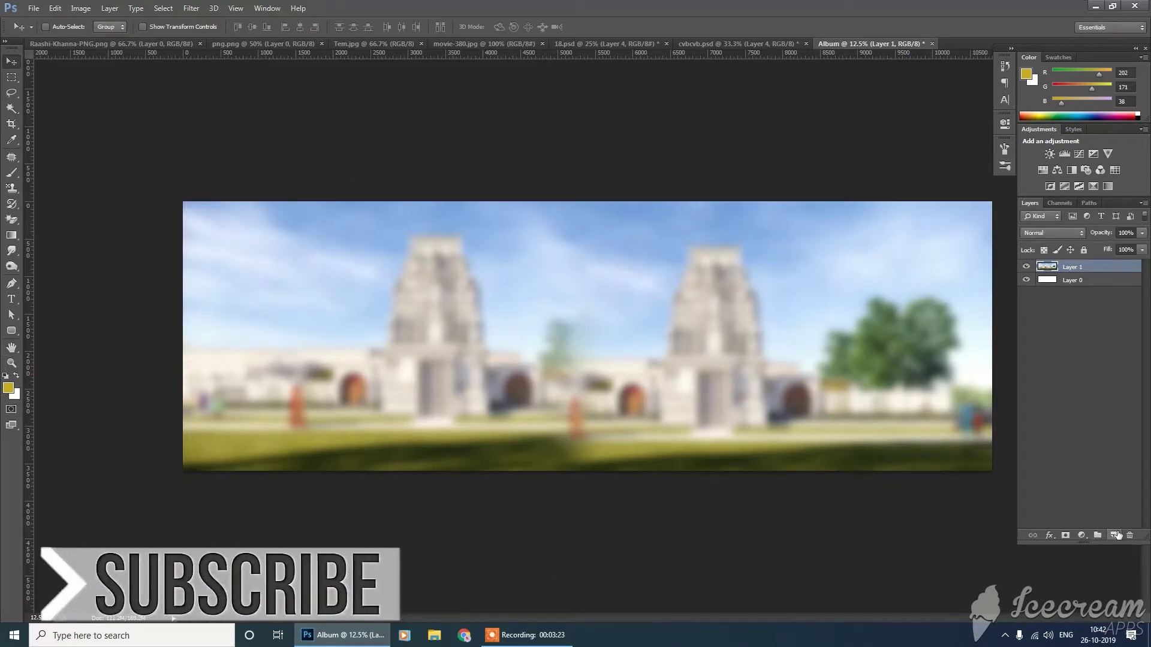
Add an empty layer above the blurred temple background and delete it again
{"action": "left_click", "coordinate": [1115, 534]}
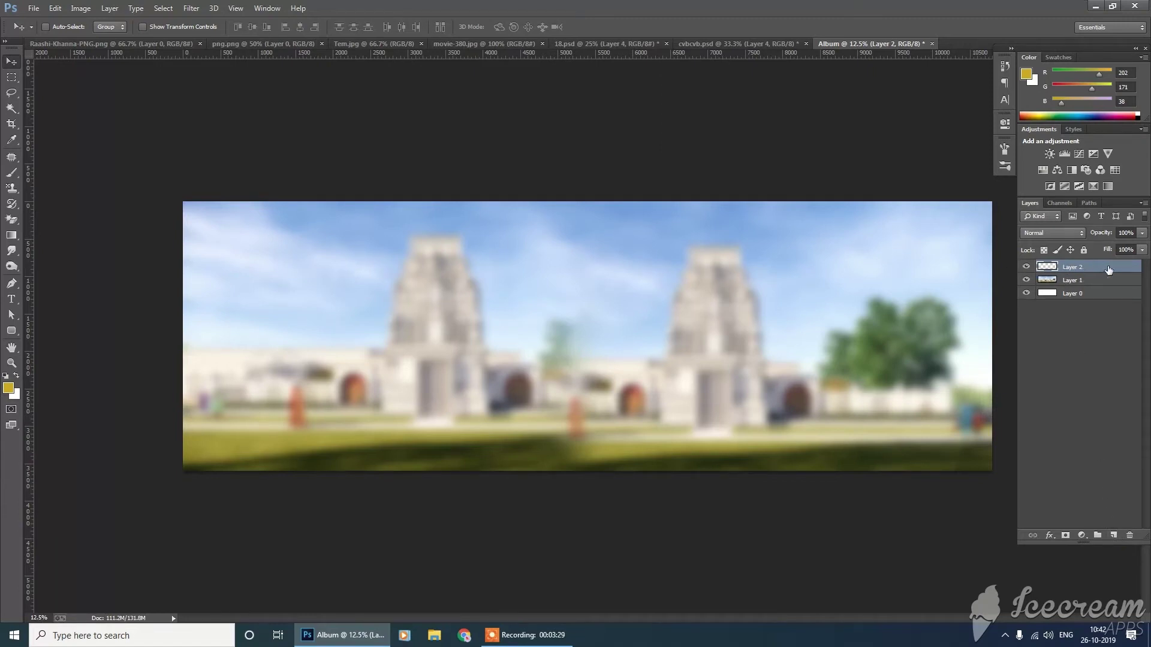
{"action": "left_click_drag", "start_coordinate": [1106, 271], "coordinate": [1129, 534]}
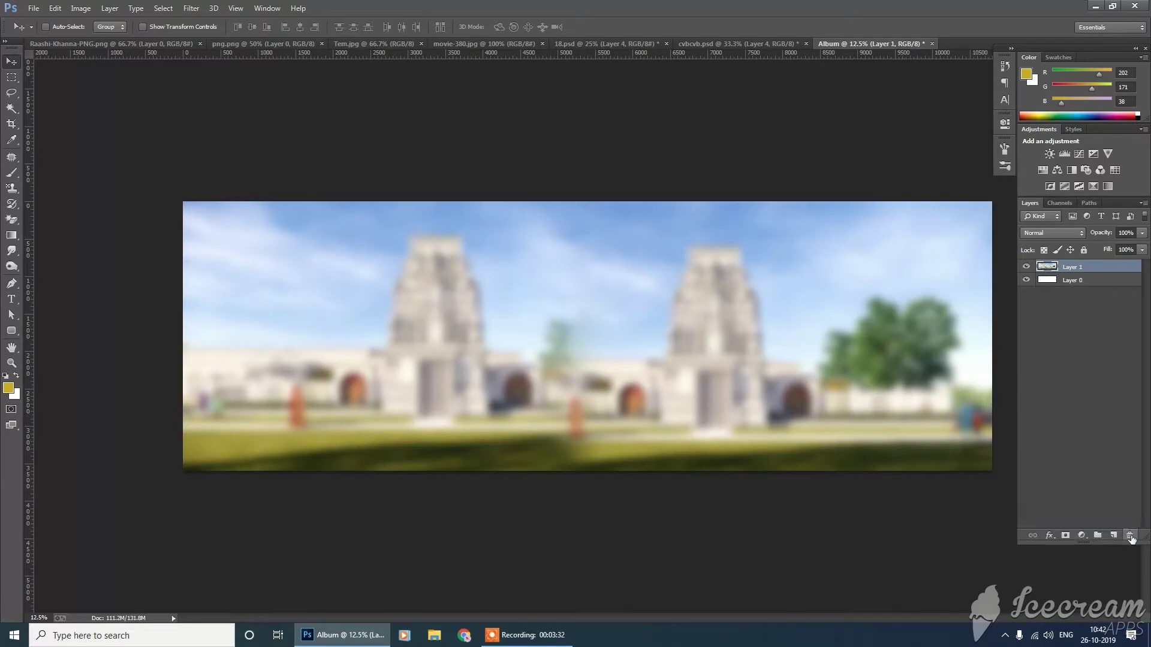
Convert the blurred temple layer to black and white using the Default preset
{"action": "left_click", "coordinate": [80, 8]}
{"action": "mouse_move", "coordinate": [106, 7]}
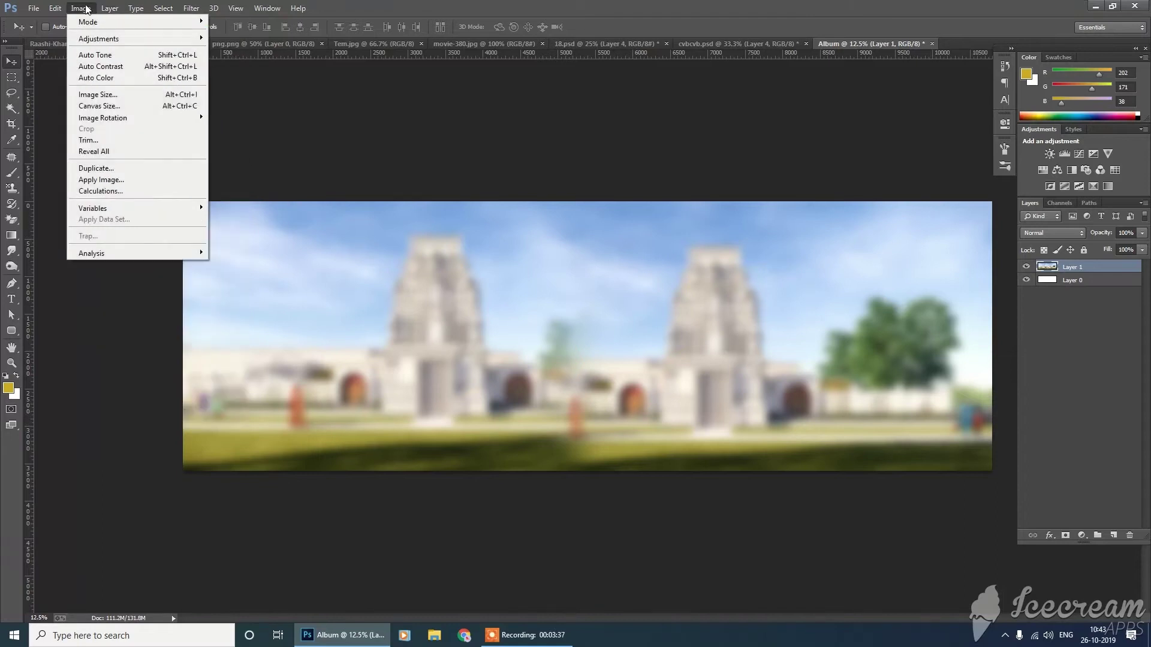
{"action": "left_click", "coordinate": [712, 130]}
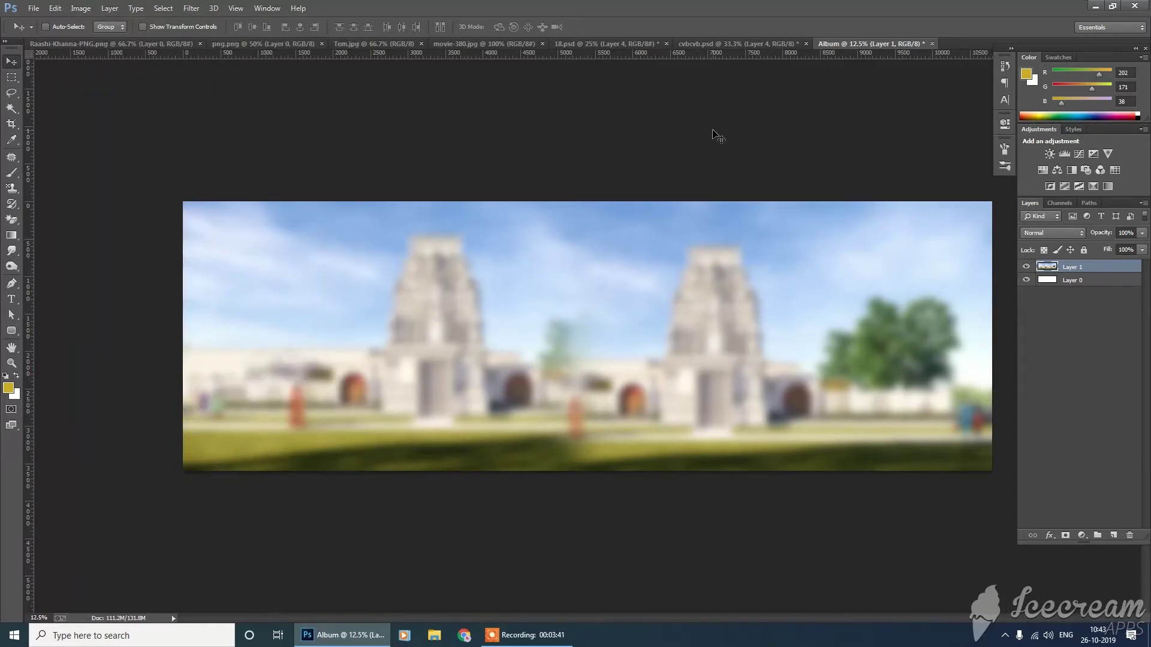
{"action": "key", "text": "alt+shift+ctrl+b"}
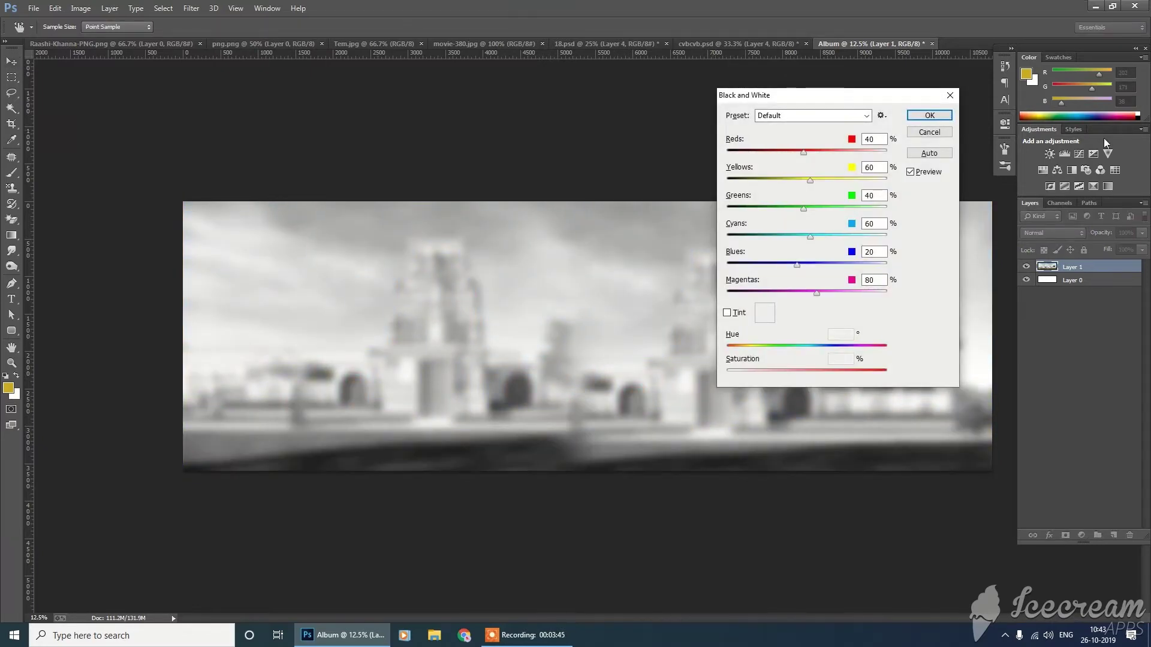
{"action": "left_click", "coordinate": [925, 115]}
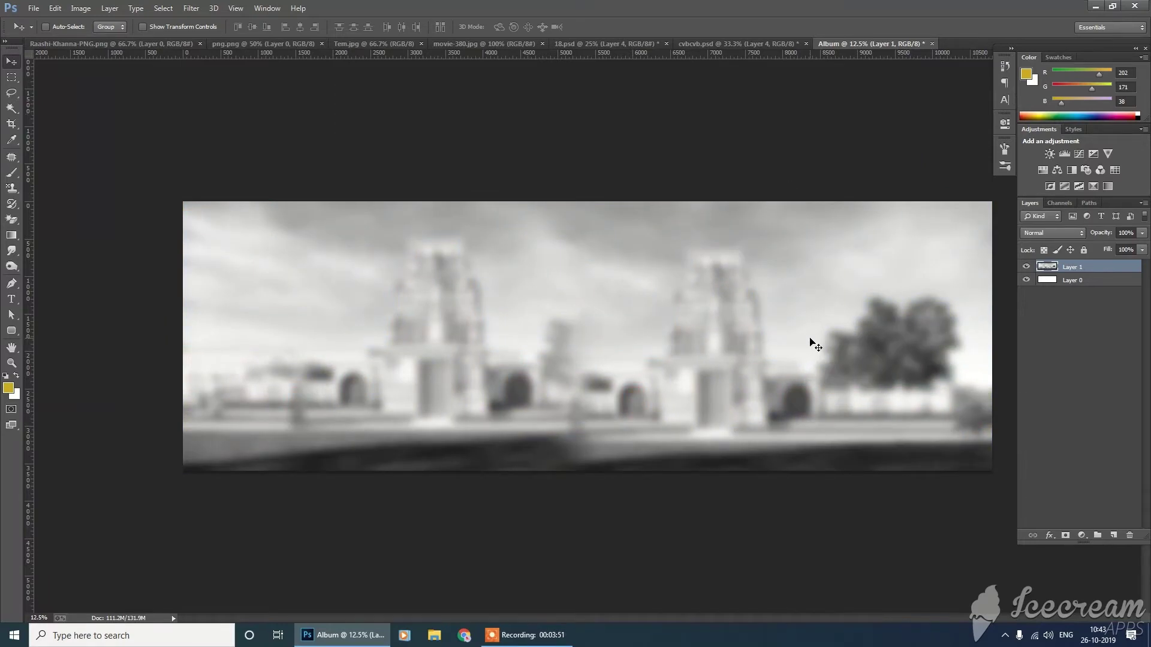
Look through the open source documents and close Tem.jpg
{"action": "left_click", "coordinate": [685, 43]}
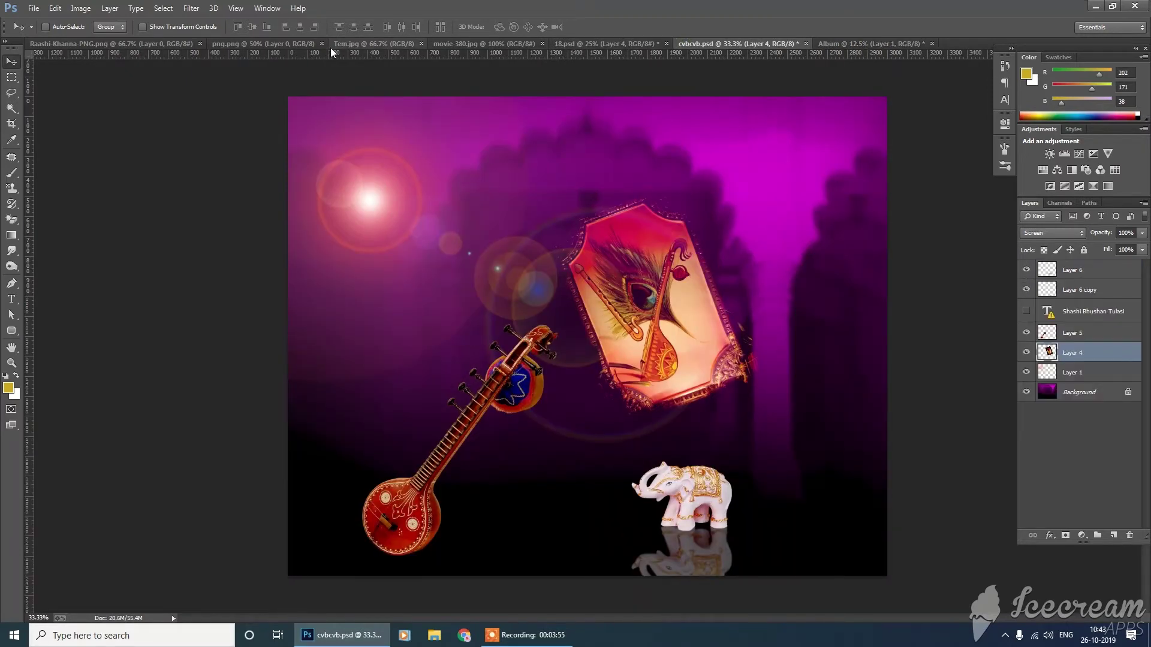
{"action": "left_click", "coordinate": [288, 43]}
{"action": "left_click", "coordinate": [414, 44]}
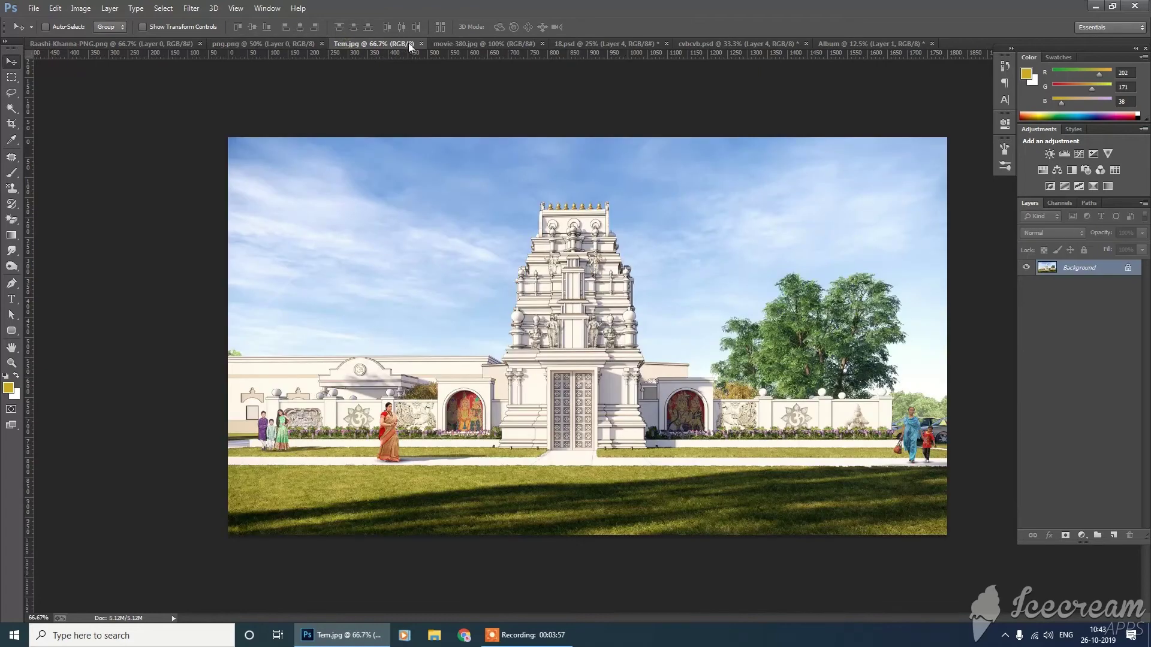
{"action": "left_click", "coordinate": [418, 44]}
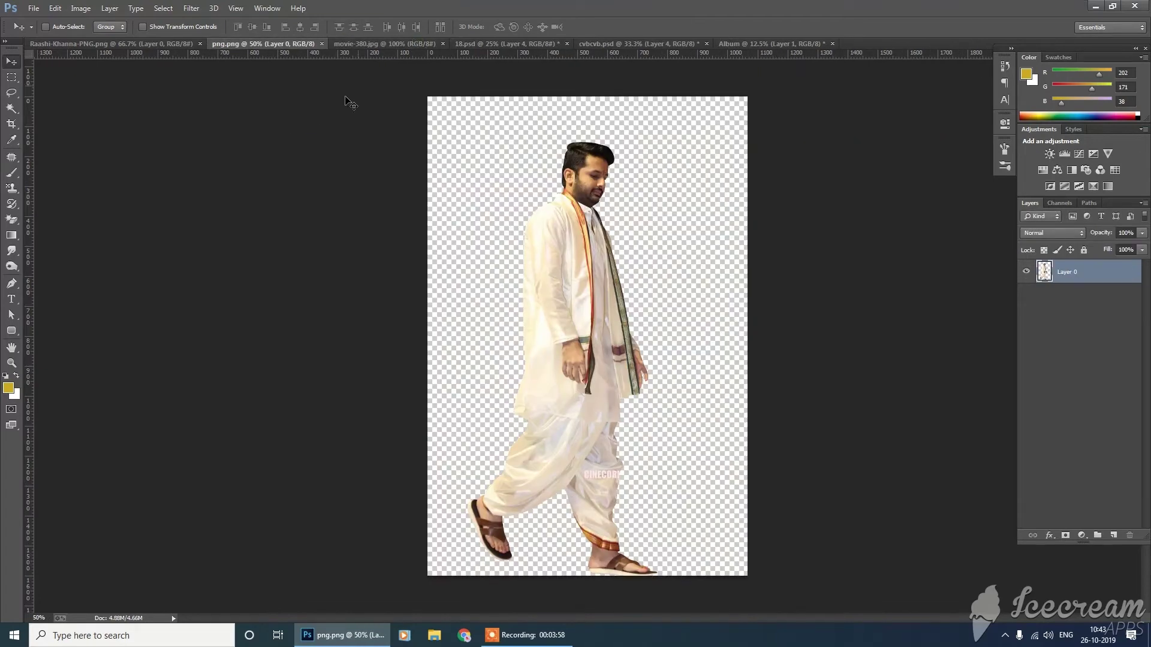
Copy the walking groom cutout from png.png into the Album document, over the temple background
{"action": "left_click", "coordinate": [63, 47]}
{"action": "left_click", "coordinate": [243, 44]}
{"action": "right_click", "coordinate": [577, 254]}
{"action": "left_click", "coordinate": [588, 262]}
{"action": "left_click_drag", "start_coordinate": [565, 268], "coordinate": [390, 358]}
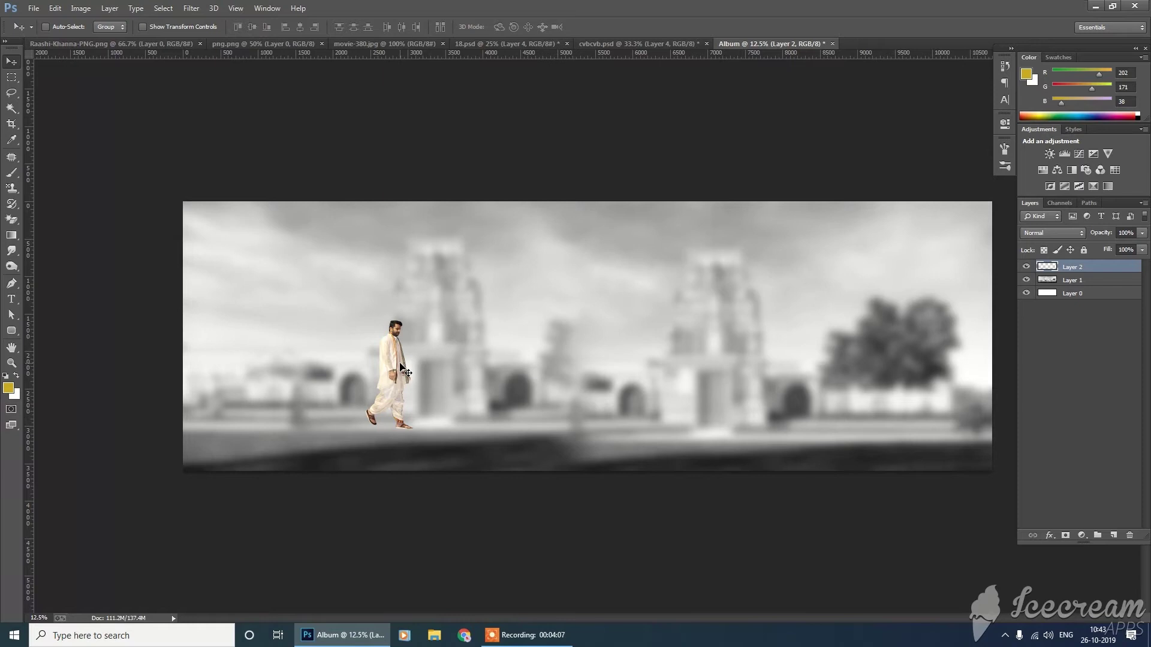
Scale the groom proportionally to about 208% and place him near the left end of the spread
{"action": "key", "text": "ctrl+t"}
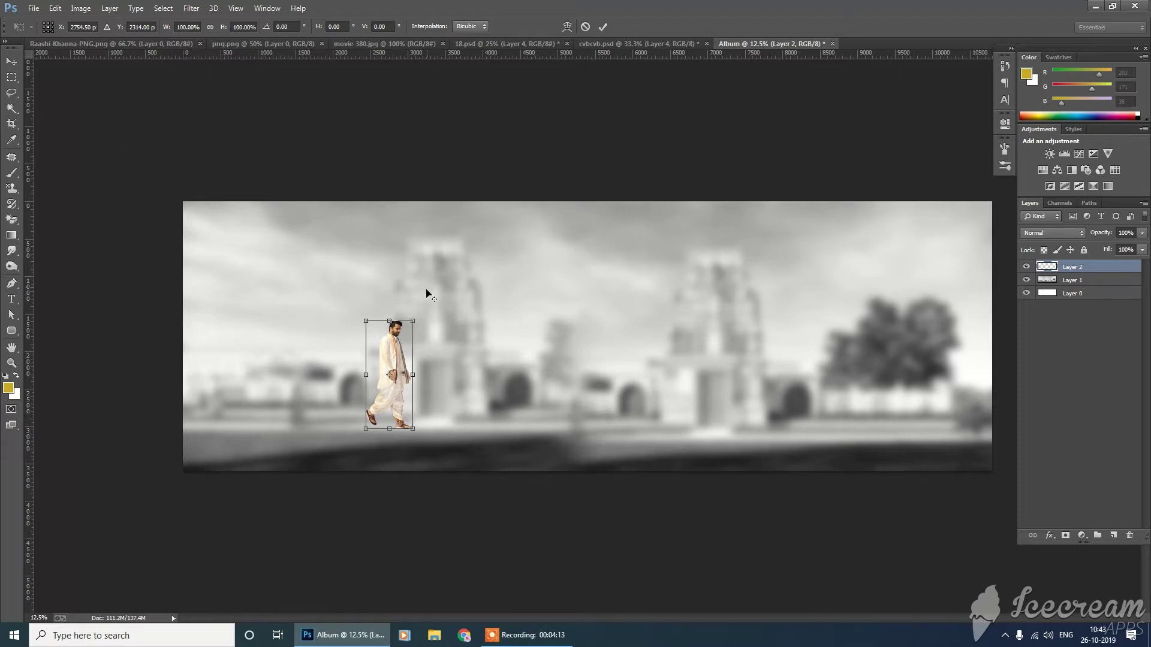
{"action": "left_click_drag", "start_coordinate": [413, 322], "coordinate": [467, 264]}
{"action": "left_click_drag", "start_coordinate": [419, 345], "coordinate": [329, 315]}
{"action": "left_click_drag", "start_coordinate": [350, 227], "coordinate": [352, 234]}
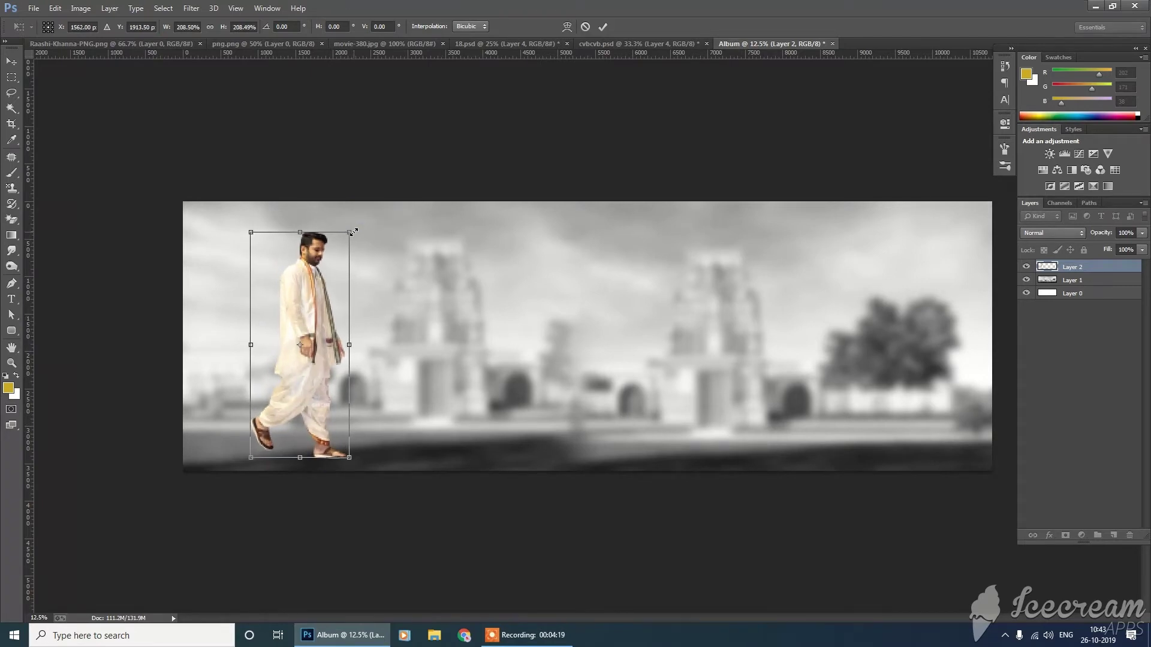
{"action": "key", "text": "Return"}
{"action": "left_click_drag", "start_coordinate": [299, 300], "coordinate": [281, 298]}
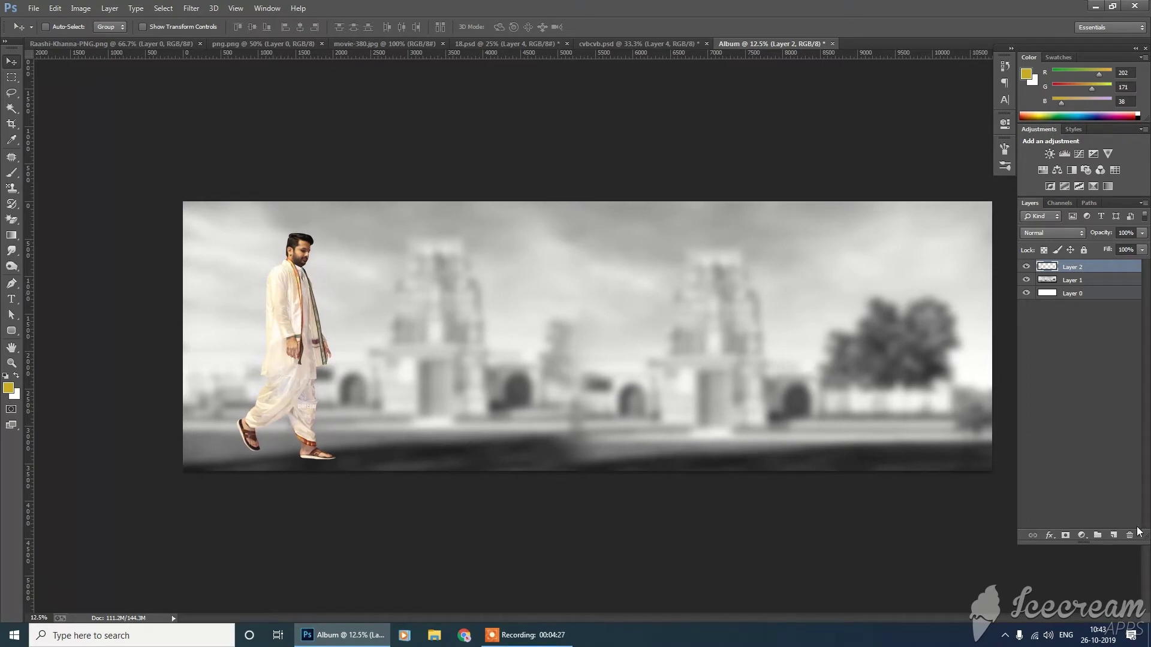
Add a new layer filled with gold #caab26 and move it below the groom layer
{"action": "left_click", "coordinate": [1113, 535]}
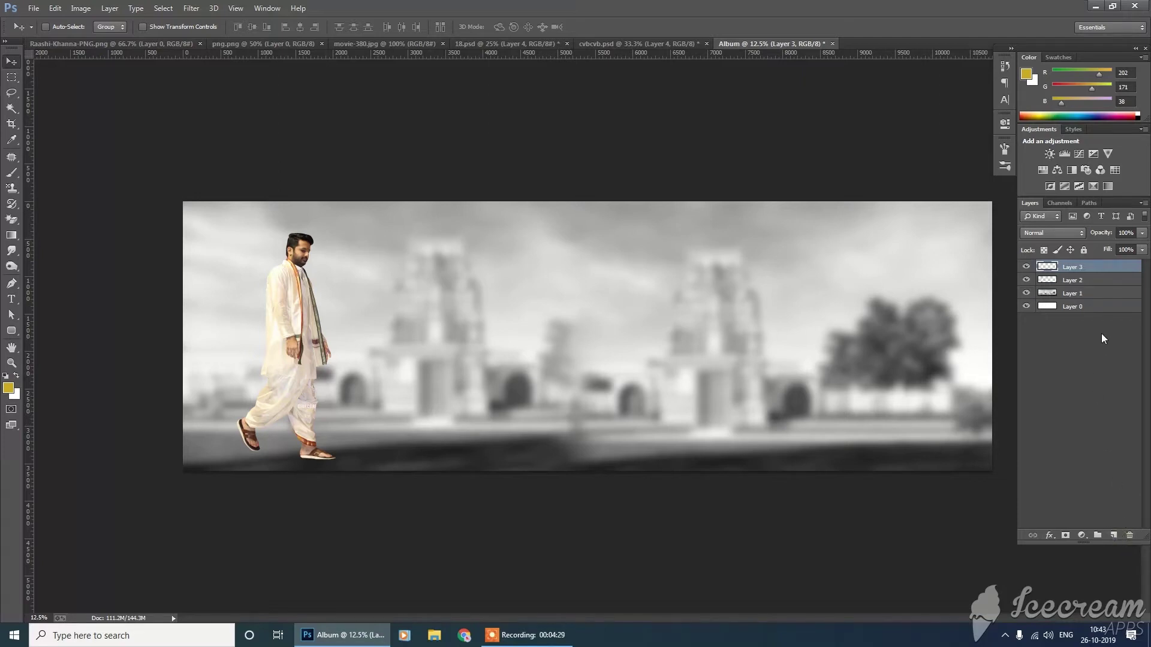
{"action": "left_click", "coordinate": [8, 388]}
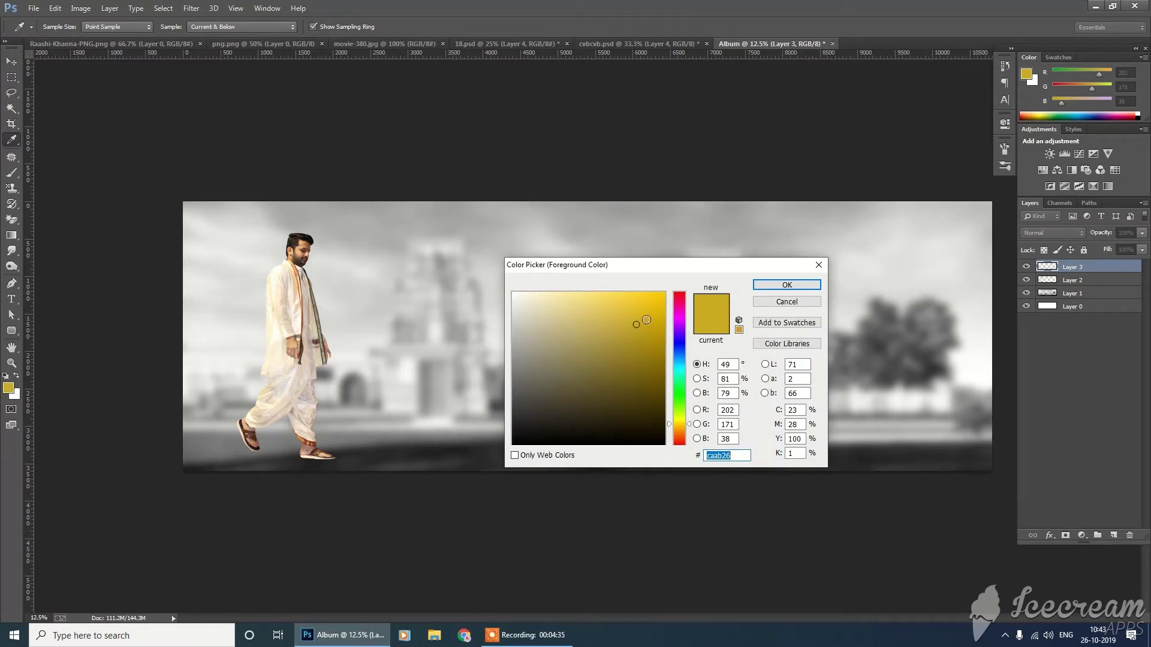
{"action": "left_click", "coordinate": [786, 286]}
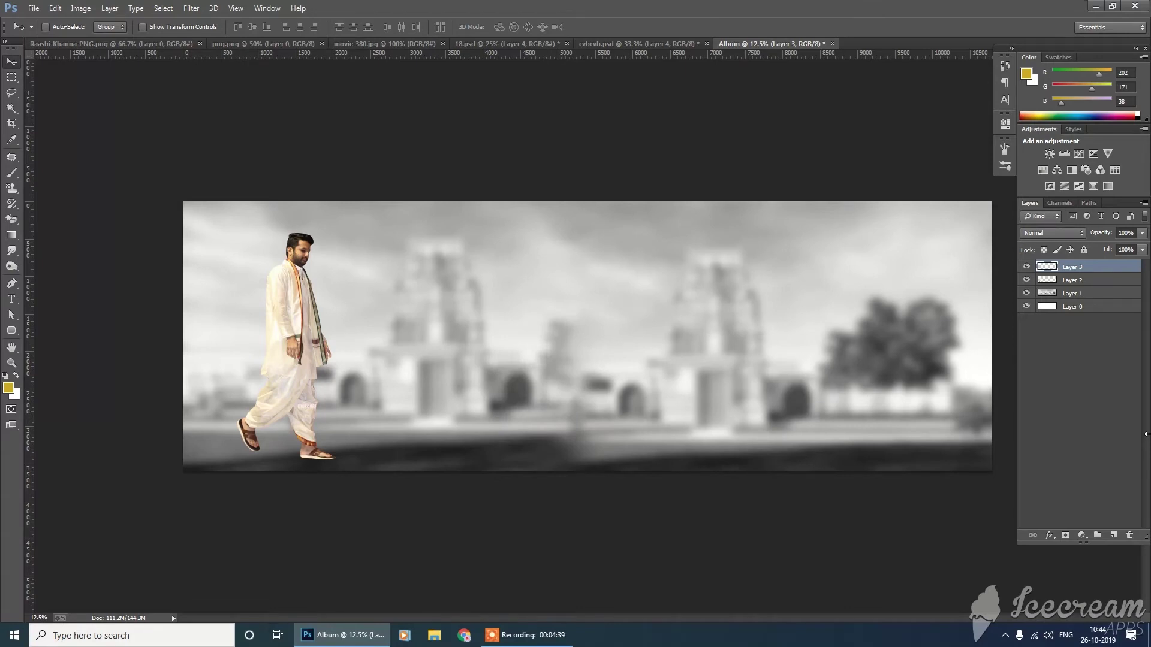
{"action": "key", "text": "alt+BackSpace"}
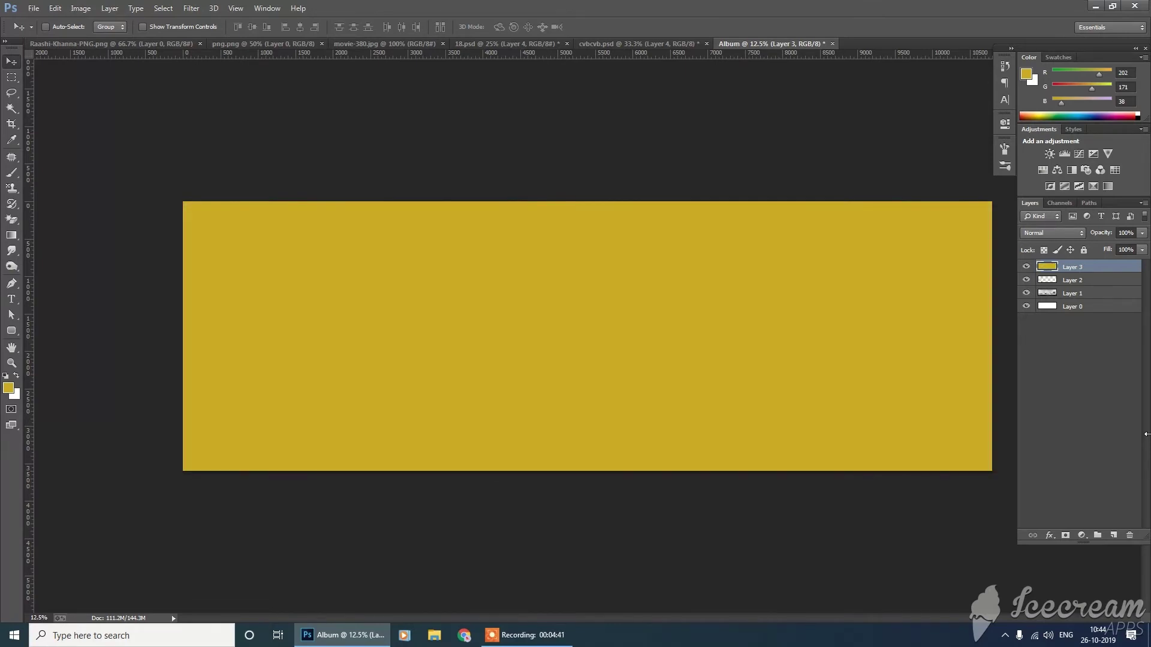
{"action": "key", "text": "ctrl+bracketleft"}
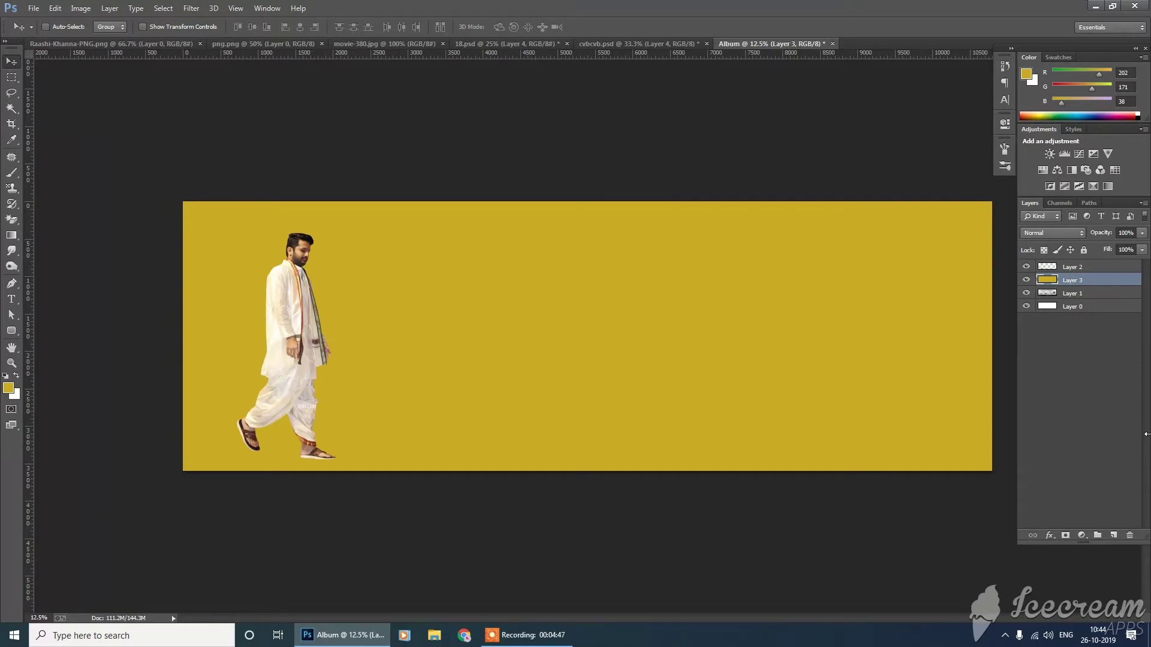
Rename the temple layer to "tem" and the gold fill layer to "gC"
{"action": "double_click", "coordinate": [1073, 293]}
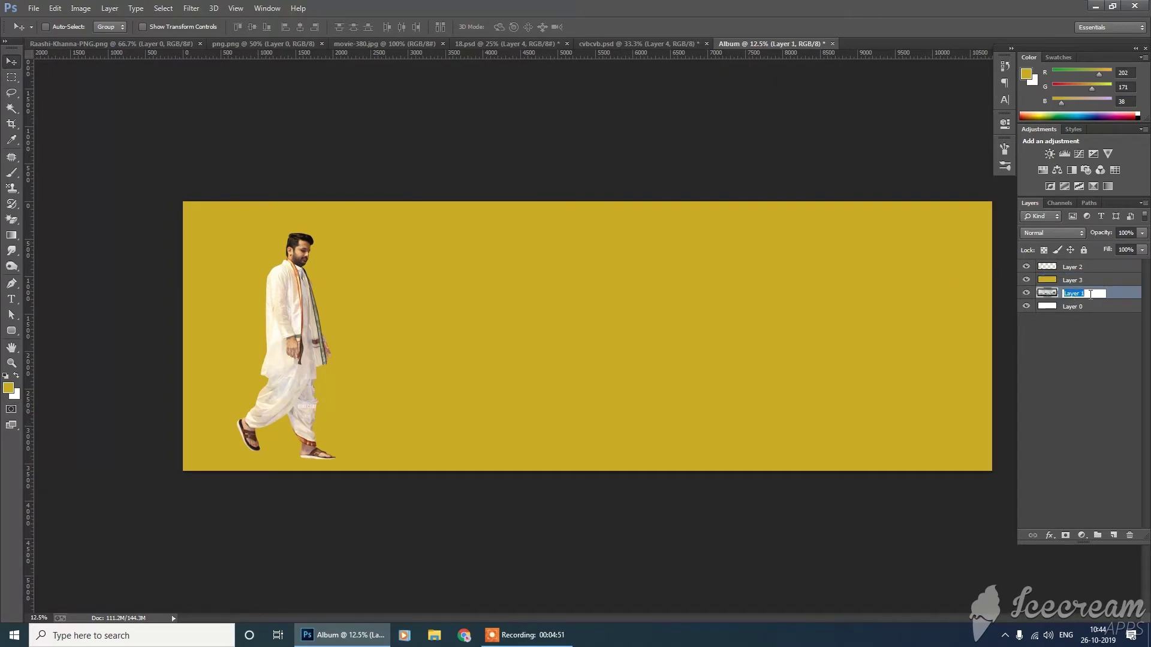
{"action": "key", "text": "BackSpace"}
{"action": "type", "text": "twmm"}
{"action": "key", "text": "Return"}
{"action": "double_click", "coordinate": [1069, 294]}
{"action": "left_click", "coordinate": [1084, 294]}
{"action": "double_click", "coordinate": [1077, 281]}
{"action": "type", "text": "gC"}
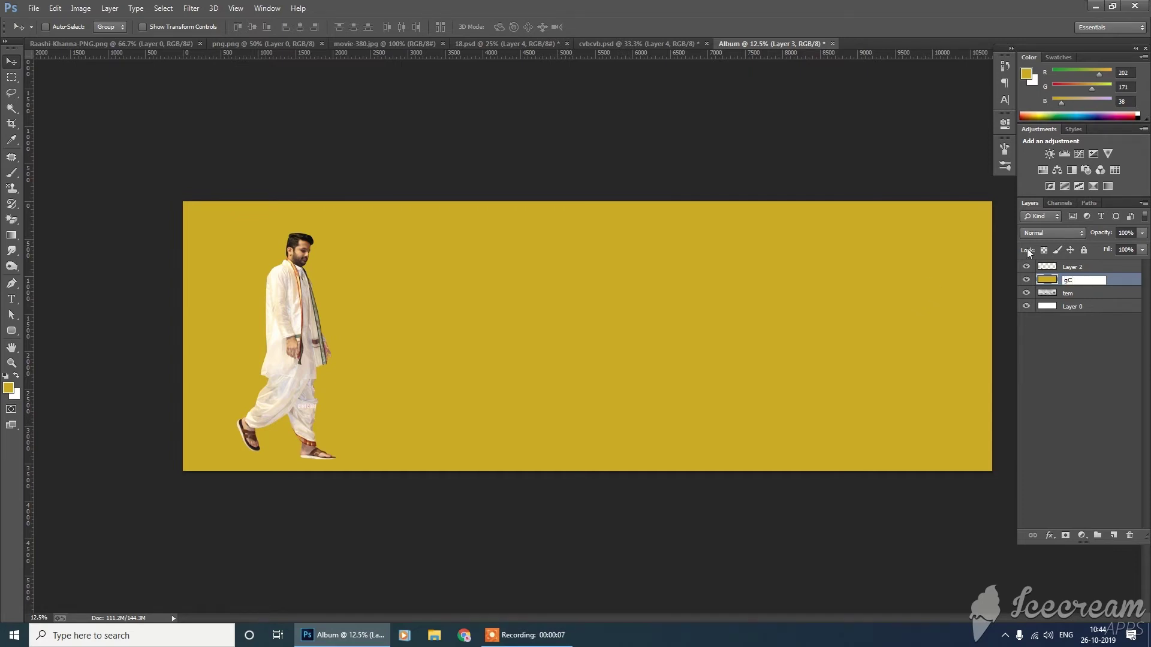
{"action": "left_click", "coordinate": [1118, 282]}
Try several blend modes on the gC layer and settle on Soft Light
{"action": "left_click", "coordinate": [1052, 232]}
{"action": "left_click", "coordinate": [1050, 290]}
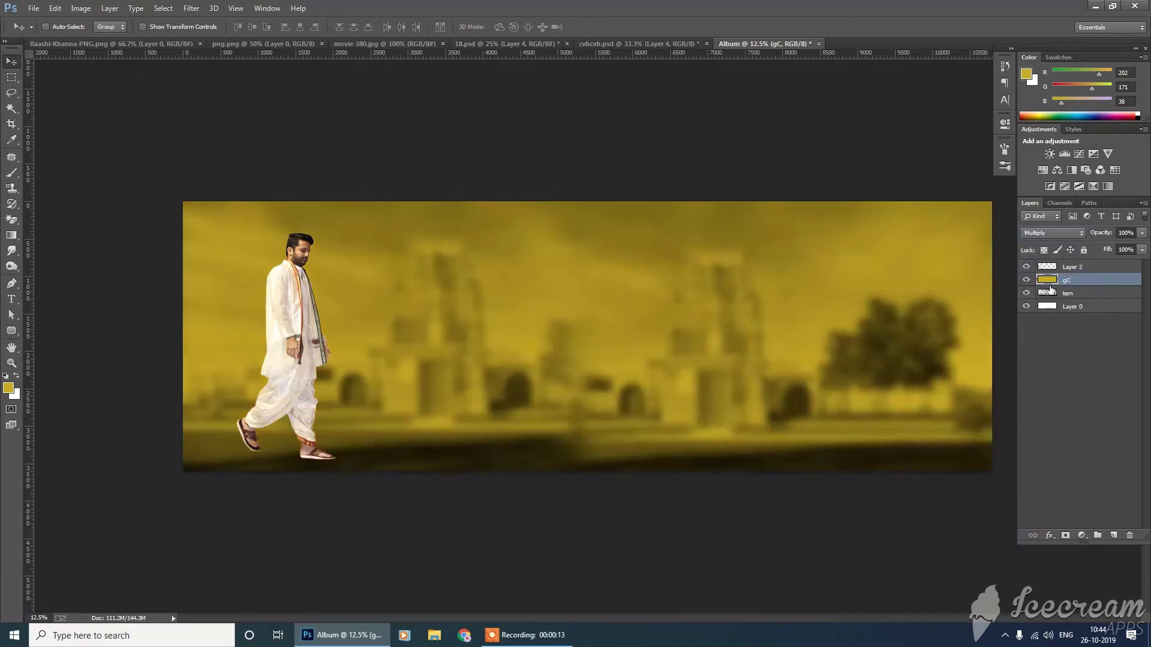
{"action": "key", "text": "Down"}
{"action": "key", "text": "Down"}
{"action": "key", "text": "Down"}
{"action": "key", "text": "Down"}
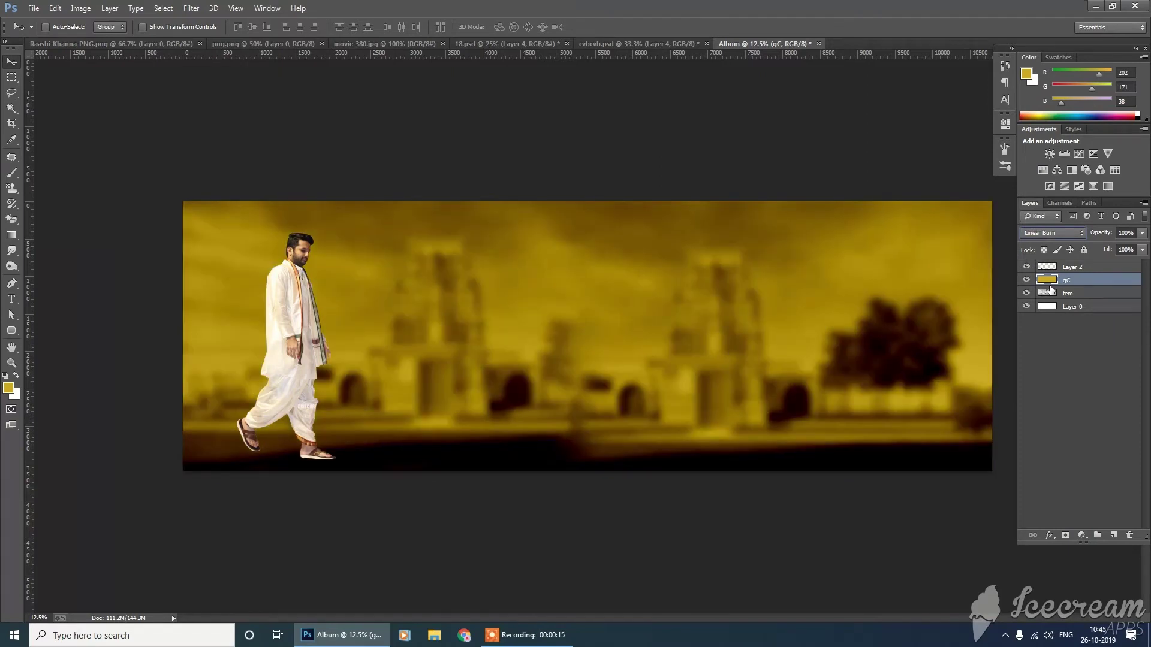
{"action": "key", "text": "Down"}
{"action": "key", "text": "Down"}
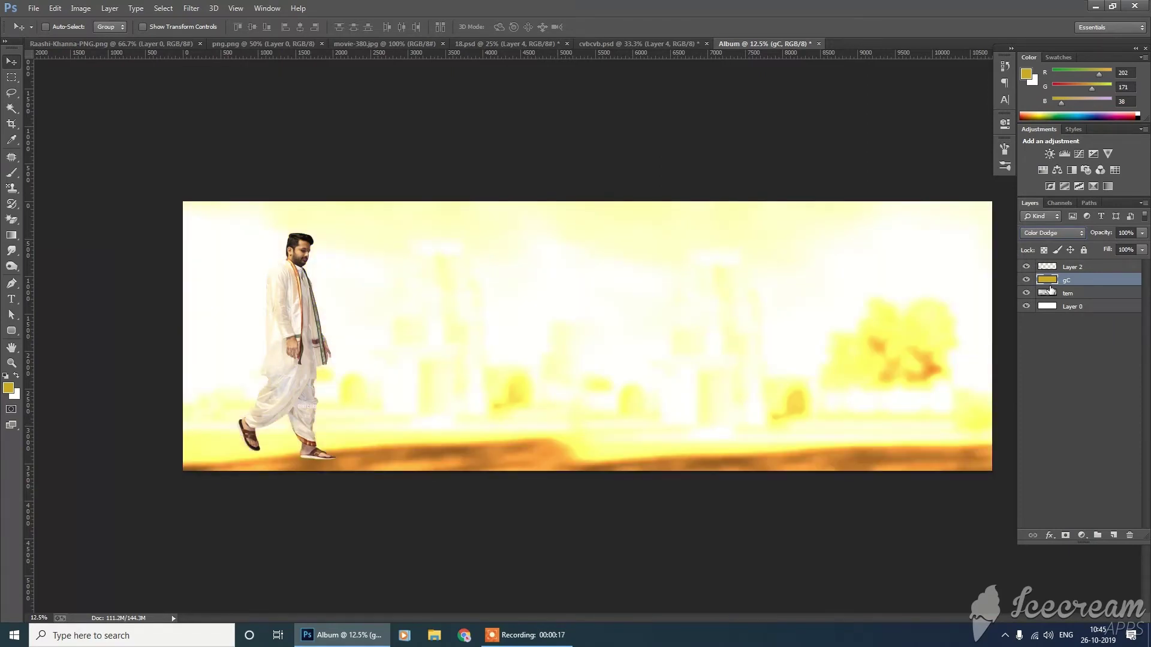
{"action": "key", "text": "Up"}
{"action": "key", "text": "Up"}
{"action": "key", "text": "Down"}
{"action": "key", "text": "Down"}
{"action": "key", "text": "Down"}
{"action": "key", "text": "Down"}
{"action": "key", "text": "Down"}
{"action": "key", "text": "Down"}
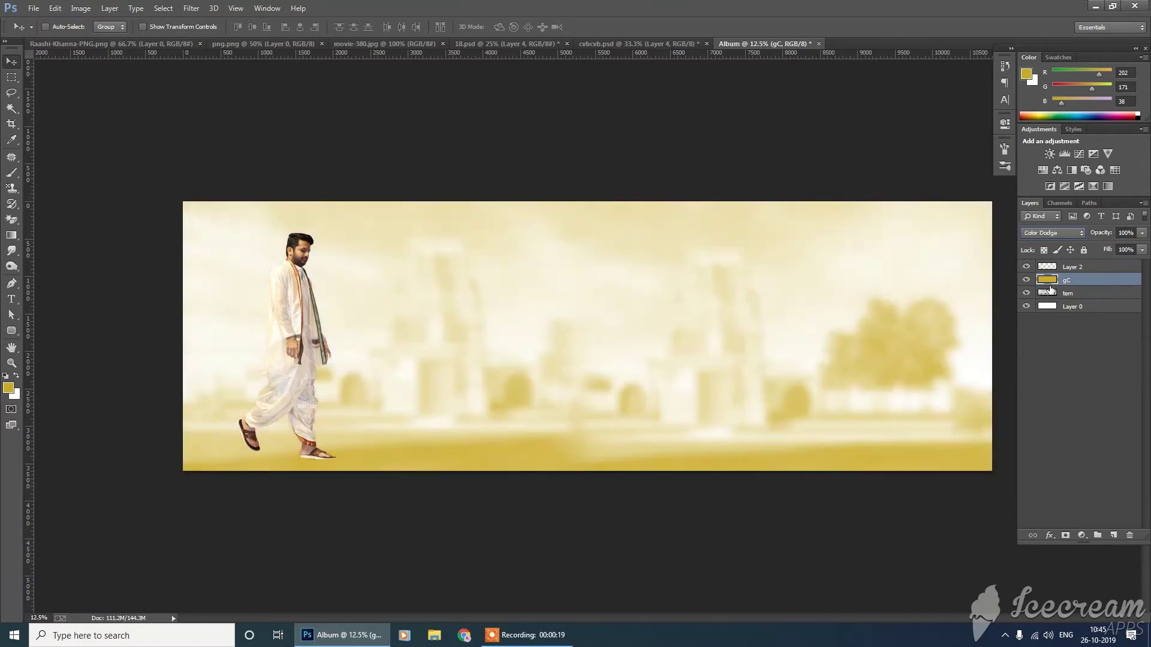
{"action": "key", "text": "Down"}
{"action": "key", "text": "Up"}
Reduce the gC layer's opacity to 80% and toggle its visibility to compare the tint
{"action": "left_click", "coordinate": [1142, 233]}
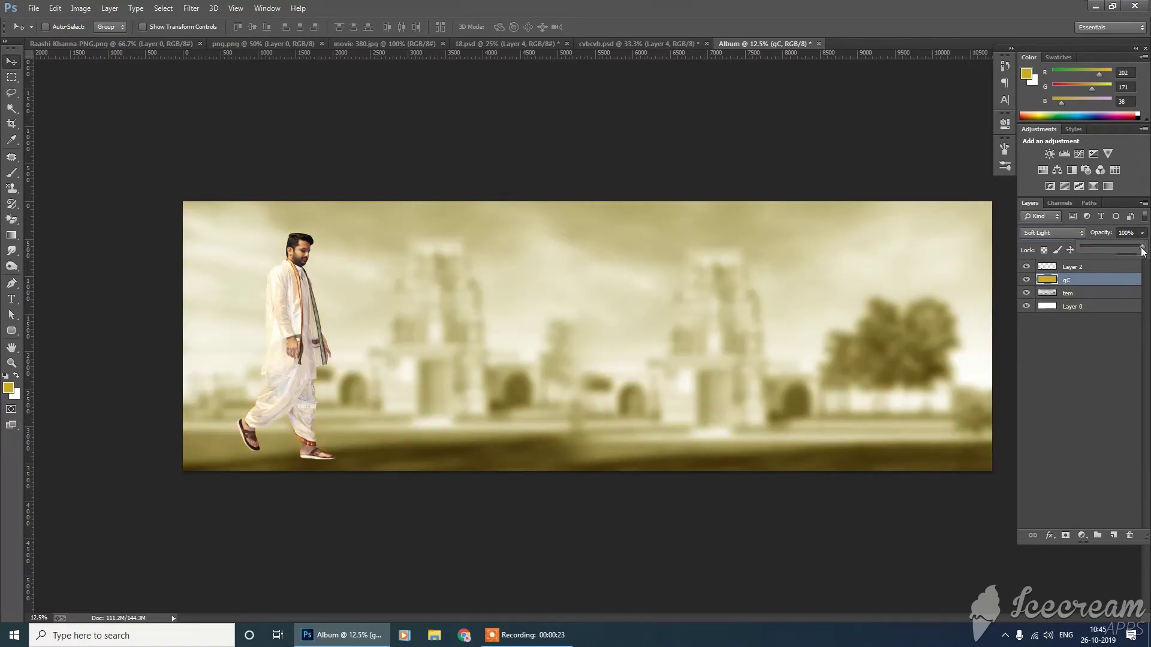
{"action": "left_click_drag", "start_coordinate": [1142, 247], "coordinate": [1100, 247]}
{"action": "left_click", "coordinate": [1026, 280]}
{"action": "left_click", "coordinate": [1026, 281]}
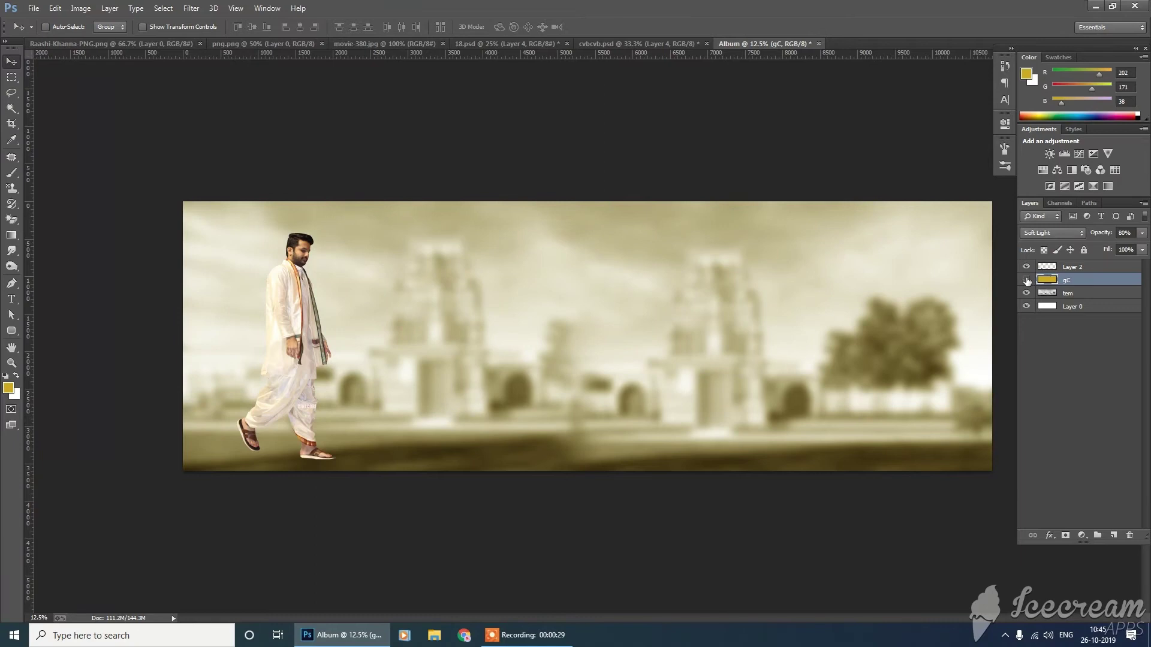
{"action": "left_click", "coordinate": [1026, 280]}
{"action": "left_click", "coordinate": [1026, 280]}
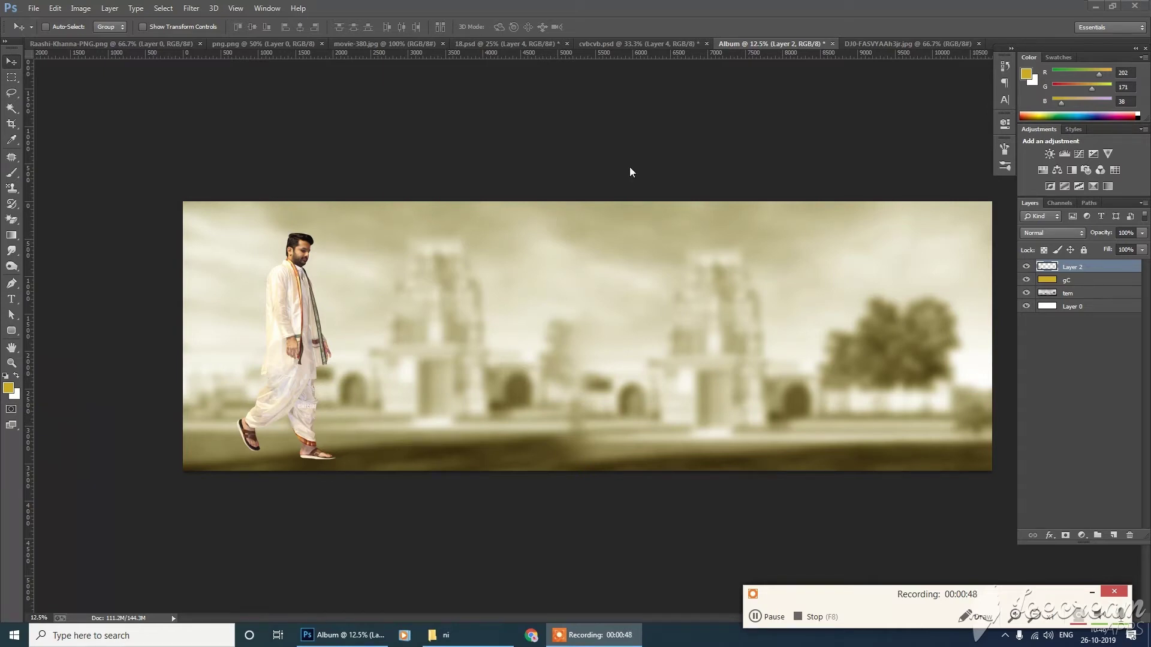
Copy the woman's portrait photo into the Album document, enlarge it and tilt it counterclockwise beside the groom
{"action": "left_click", "coordinate": [904, 42]}
{"action": "left_click_drag", "start_coordinate": [592, 263], "coordinate": [492, 300]}
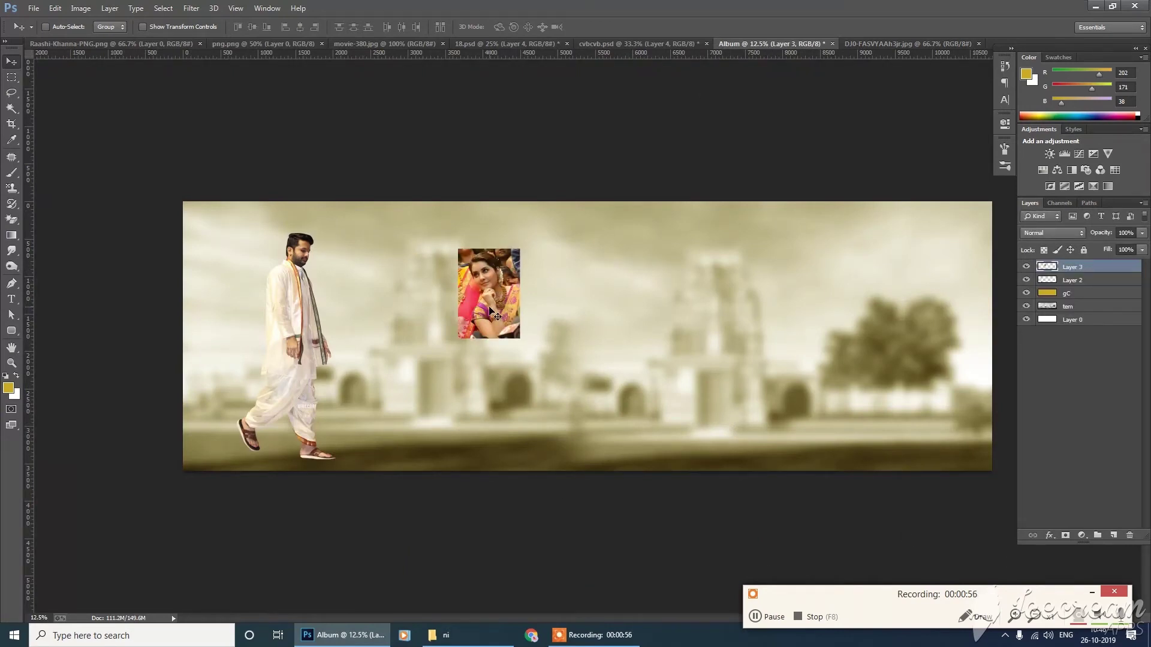
{"action": "key", "text": "ctrl+t"}
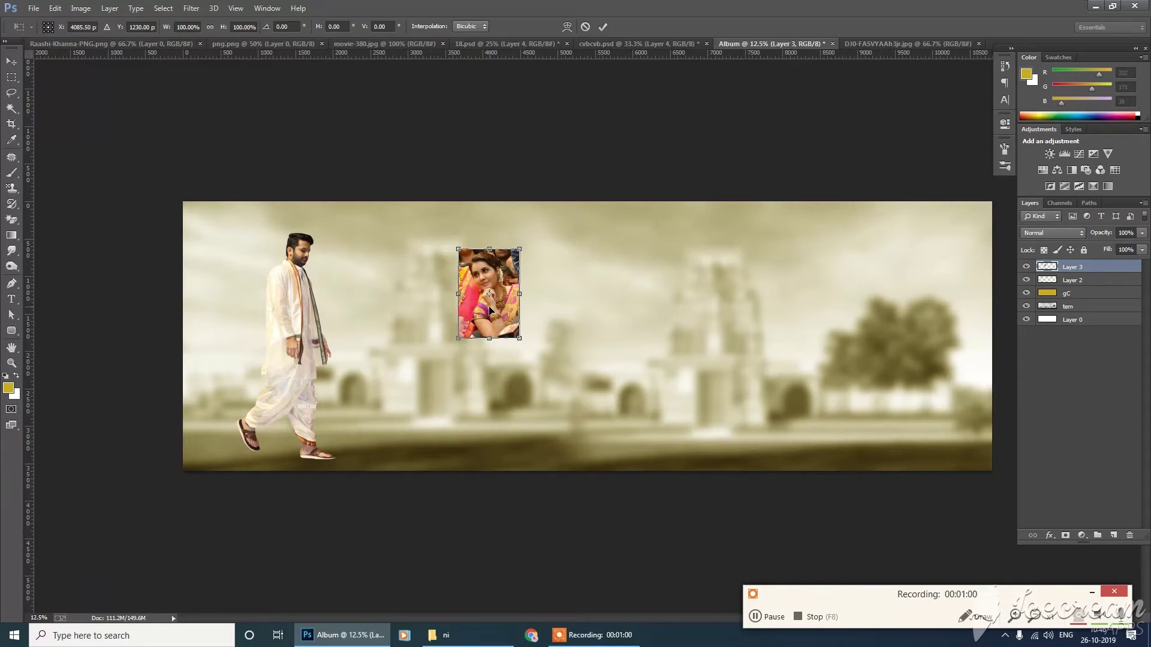
{"action": "left_click_drag", "start_coordinate": [523, 246], "coordinate": [554, 201]}
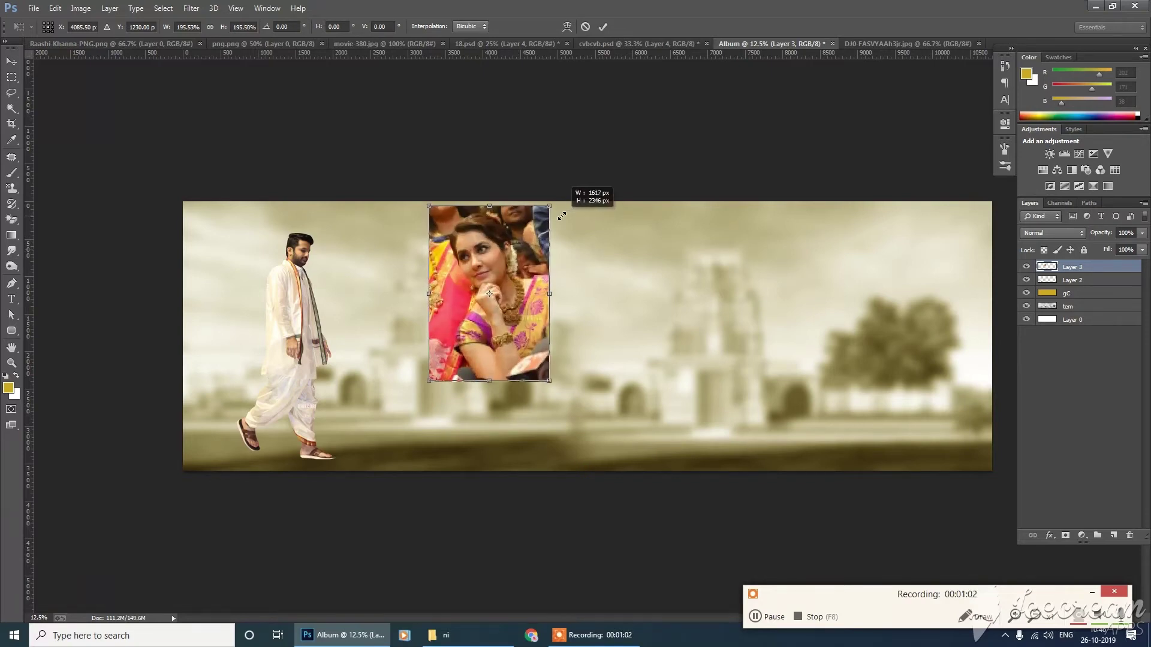
{"action": "left_click_drag", "start_coordinate": [561, 394], "coordinate": [542, 340]}
{"action": "key", "text": "Return"}
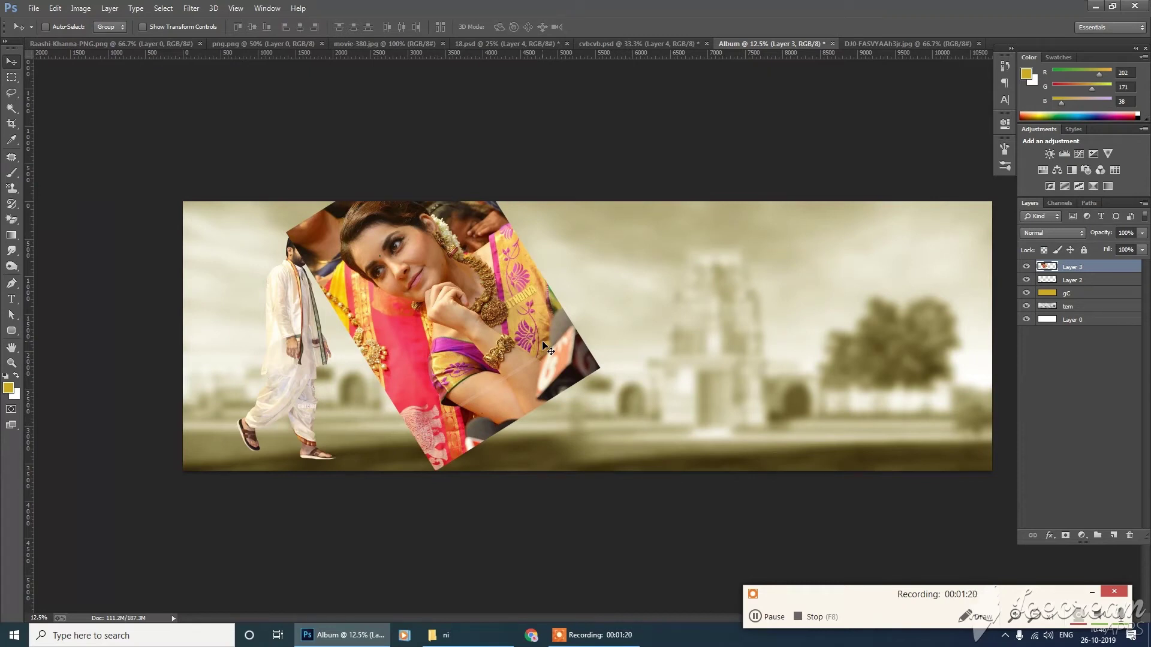
Add a layer mask to Layer 3 and brush away the portrait's edge that overlaps the groom
{"action": "left_click", "coordinate": [1065, 536]}
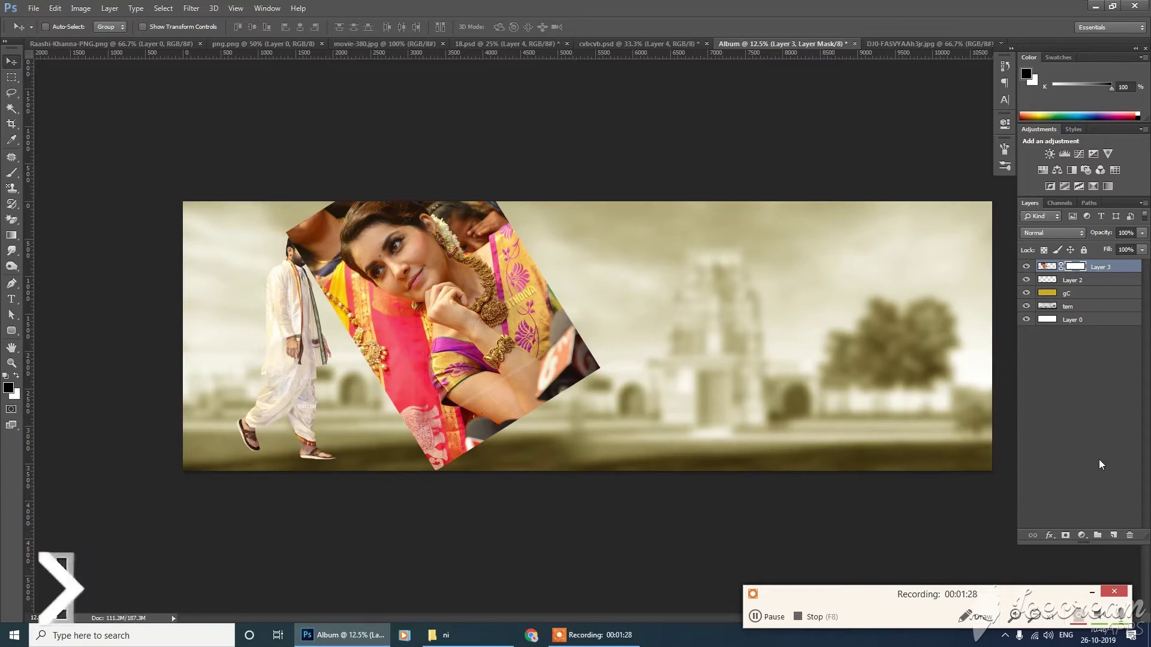
{"action": "left_click", "coordinate": [1028, 267]}
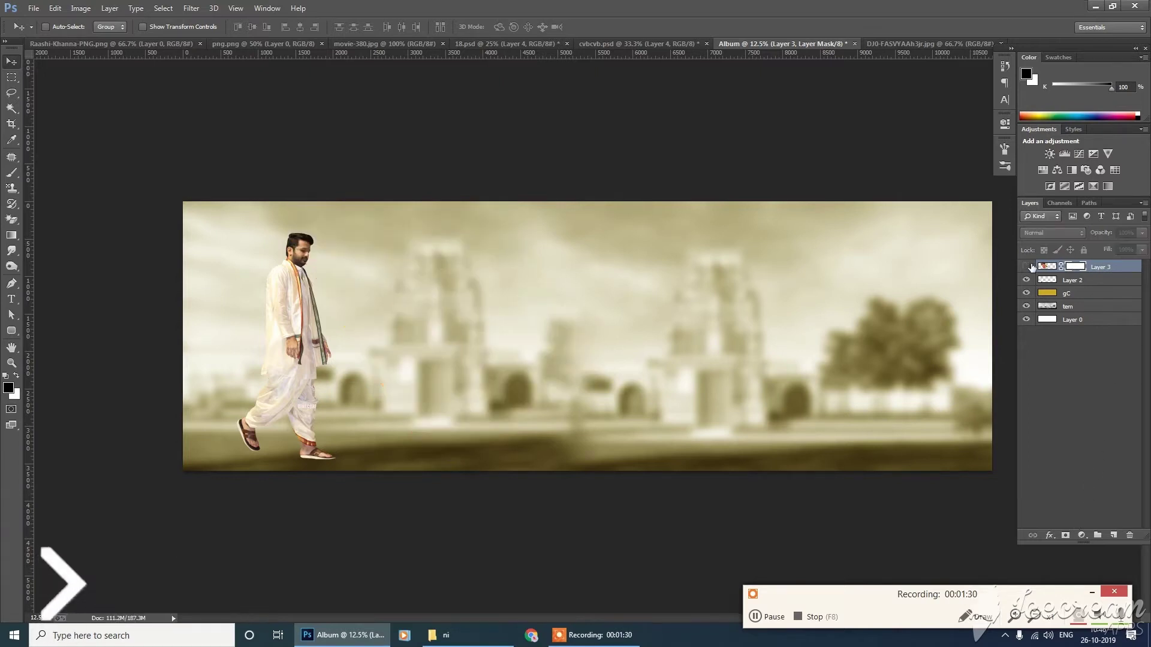
{"action": "left_click", "coordinate": [1028, 266]}
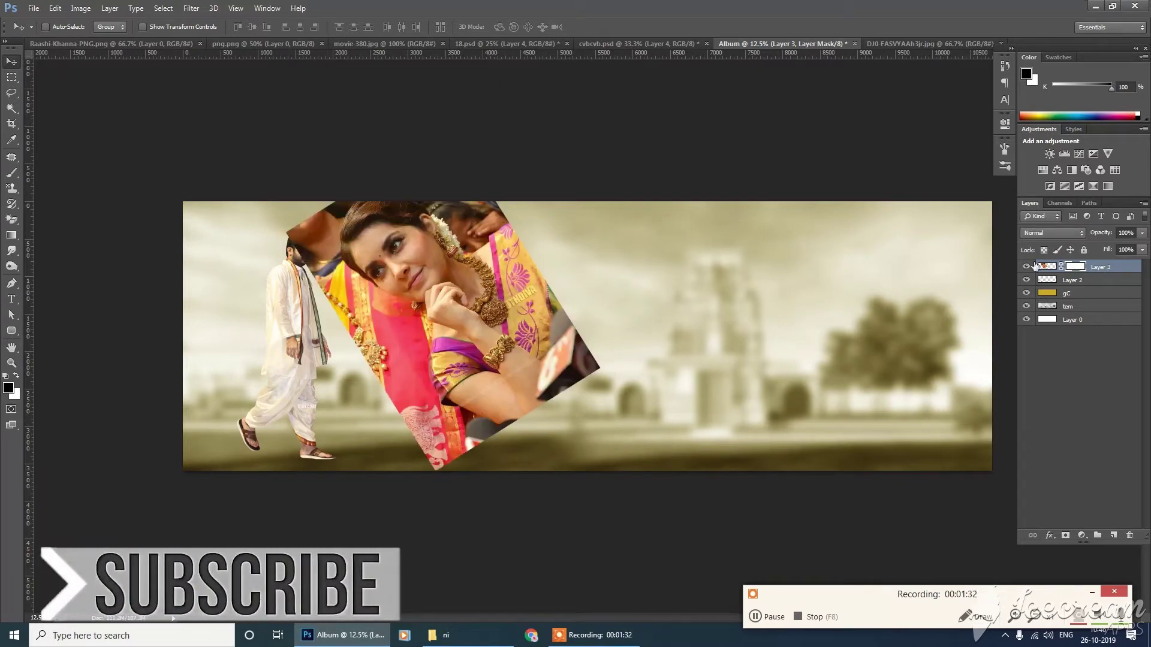
{"action": "left_click", "coordinate": [12, 172]}
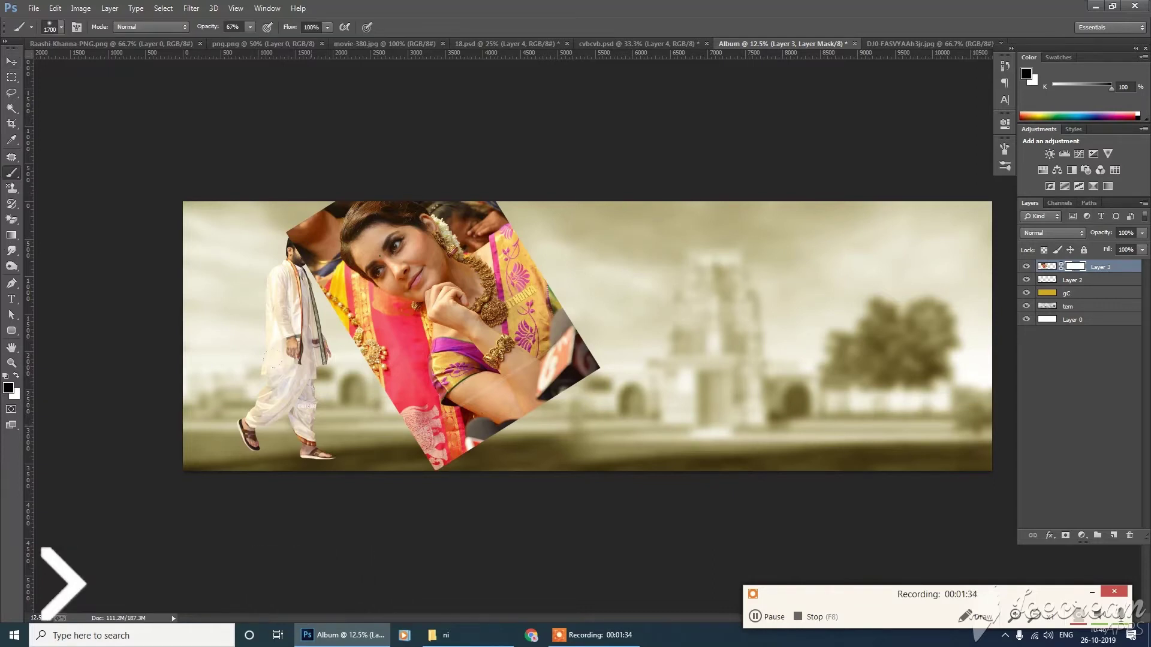
{"action": "mouse_move", "coordinate": [287, 225]}
{"action": "left_mouse_down"}
{"action": "mouse_move", "coordinate": [304, 285]}
{"action": "mouse_move", "coordinate": [269, 207]}
{"action": "mouse_move", "coordinate": [250, 318]}
{"action": "mouse_move", "coordinate": [360, 333]}
{"action": "mouse_move", "coordinate": [431, 444]}
{"action": "mouse_move", "coordinate": [407, 360]}
{"action": "mouse_move", "coordinate": [347, 252]}
{"action": "left_mouse_up"}
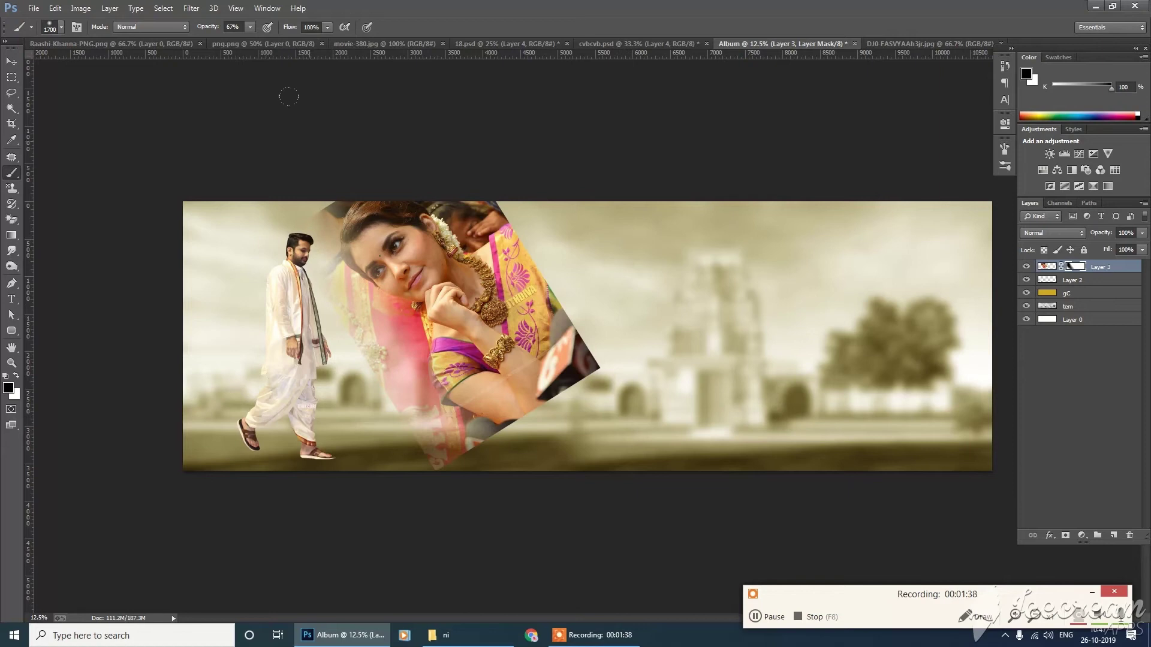
Paint black on Layer 3's mask around the portrait's remaining edges to blend the woman softly into the temple background
{"action": "mouse_move", "coordinate": [323, 207]}
{"action": "left_mouse_down"}
{"action": "mouse_move", "coordinate": [492, 234]}
{"action": "mouse_move", "coordinate": [563, 335]}
{"action": "mouse_move", "coordinate": [601, 318]}
{"action": "mouse_move", "coordinate": [343, 470]}
{"action": "mouse_move", "coordinate": [506, 406]}
{"action": "mouse_move", "coordinate": [540, 336]}
{"action": "left_mouse_up"}
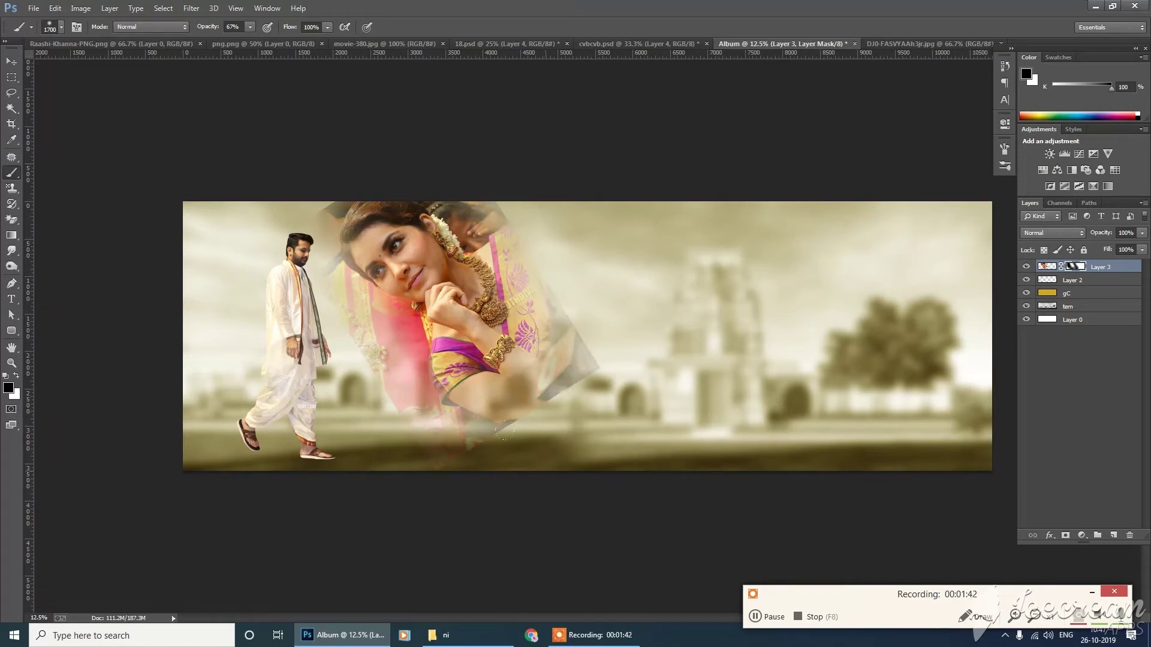
{"action": "mouse_move", "coordinate": [513, 439]}
{"action": "left_mouse_down"}
{"action": "mouse_move", "coordinate": [425, 465]}
{"action": "mouse_move", "coordinate": [405, 457]}
{"action": "left_mouse_up"}
{"action": "left_click_drag", "start_coordinate": [610, 390], "coordinate": [453, 439]}
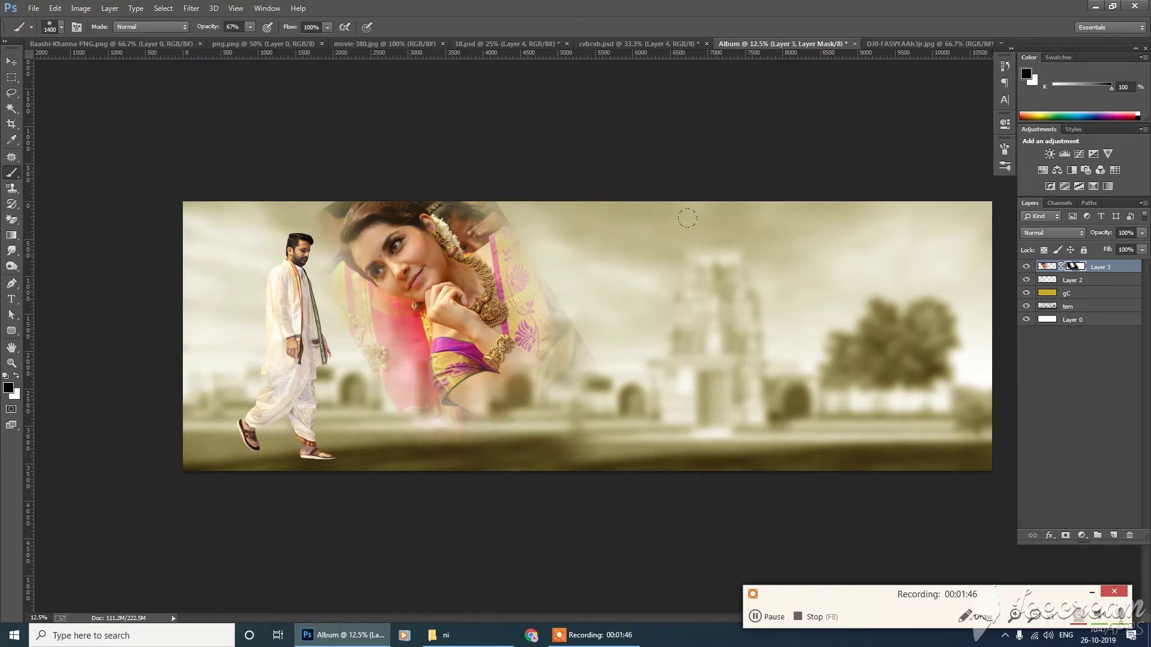
{"action": "left_click_drag", "start_coordinate": [456, 210], "coordinate": [497, 236]}
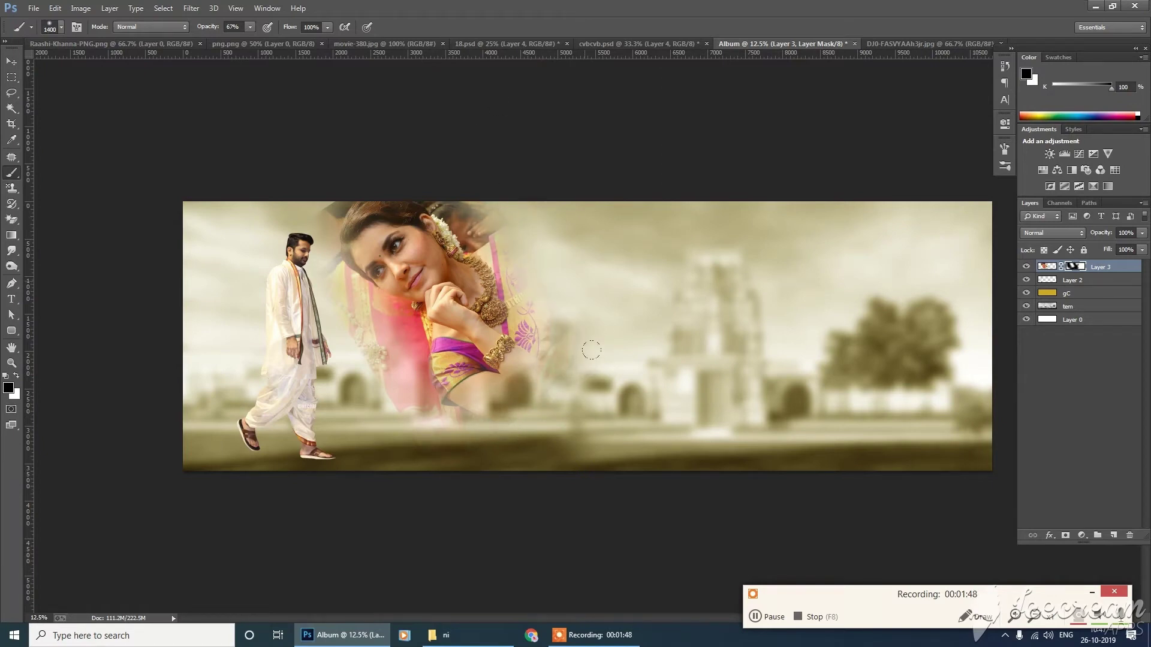
{"action": "mouse_move", "coordinate": [493, 482]}
{"action": "left_mouse_down"}
{"action": "mouse_move", "coordinate": [380, 414]}
{"action": "mouse_move", "coordinate": [323, 288]}
{"action": "left_mouse_up"}
{"action": "left_click_drag", "start_coordinate": [294, 200], "coordinate": [354, 105]}
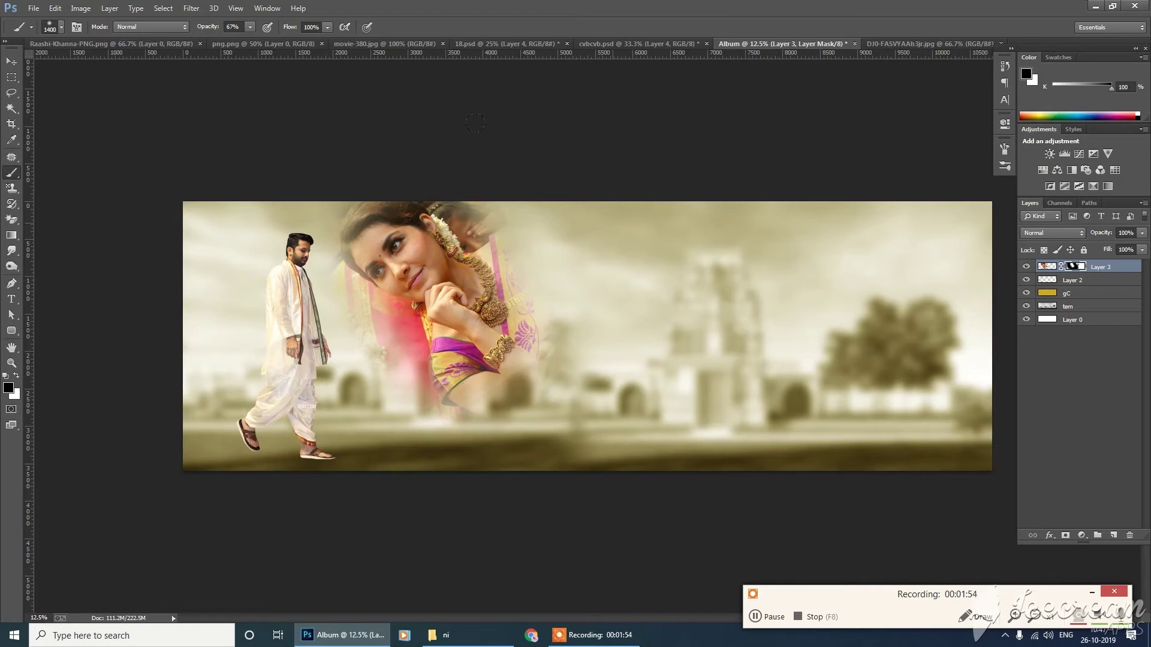
Place a vertical guide through the middle of the spread, using the transform centre of Layer 0 as reference
{"action": "left_click", "coordinate": [1084, 326]}
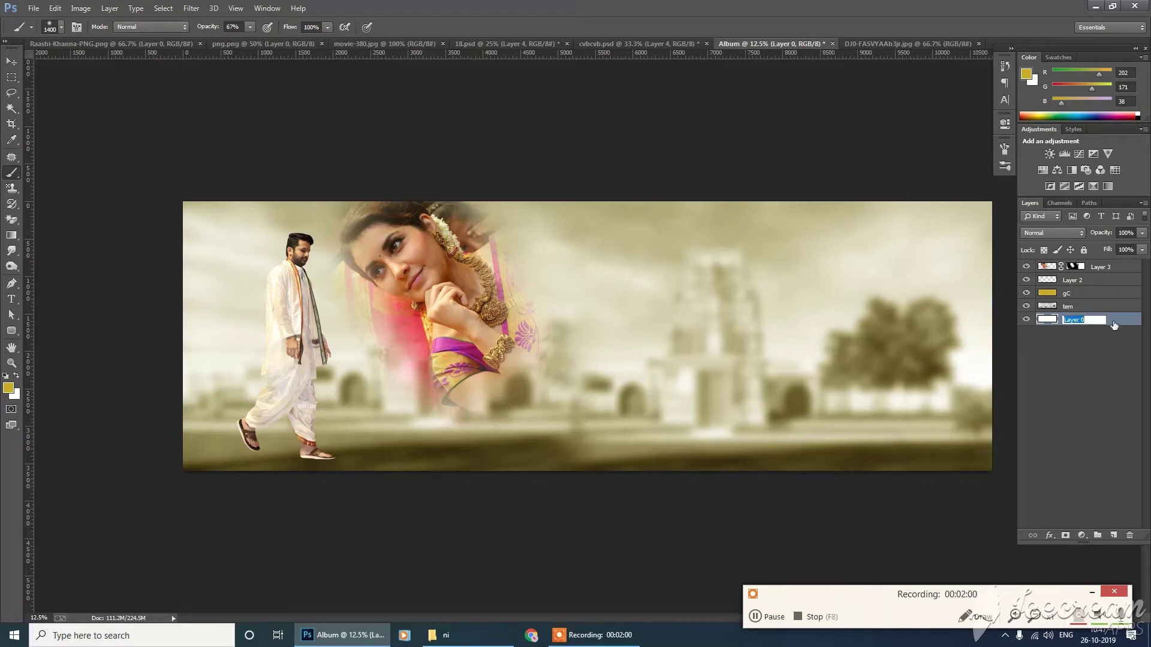
{"action": "key", "text": "ctrl+t"}
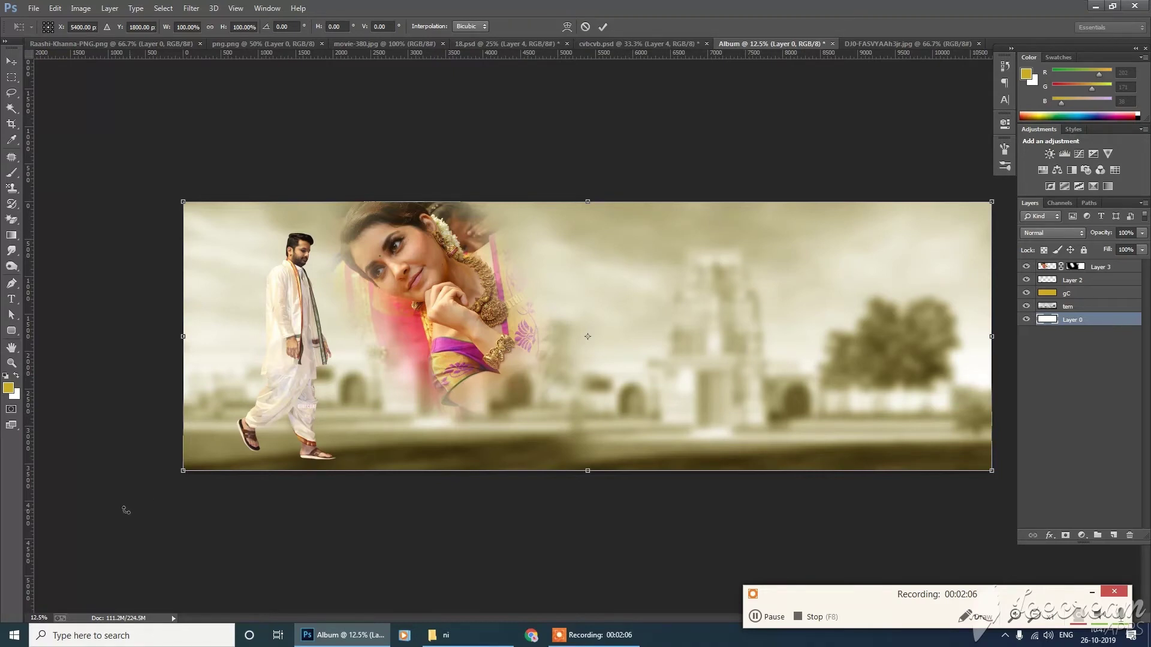
{"action": "left_click_drag", "start_coordinate": [31, 453], "coordinate": [589, 443]}
{"action": "key", "text": "Return"}
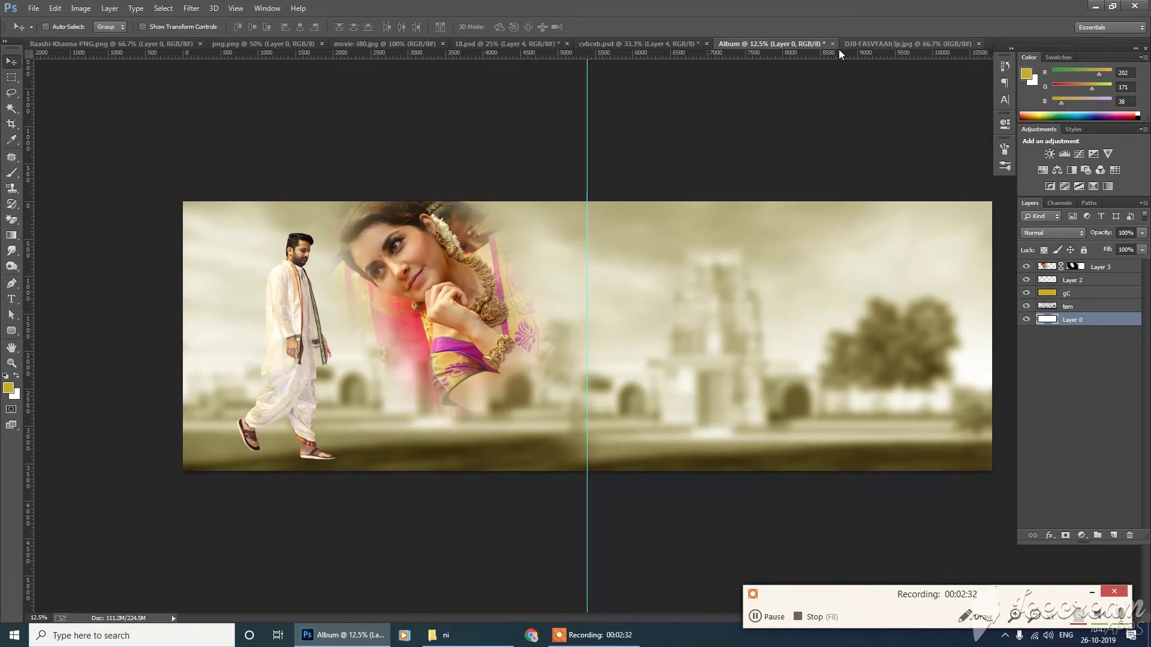
Copy the hanging brass lamp from 18.psd into the Album document
{"action": "left_click", "coordinate": [614, 43]}
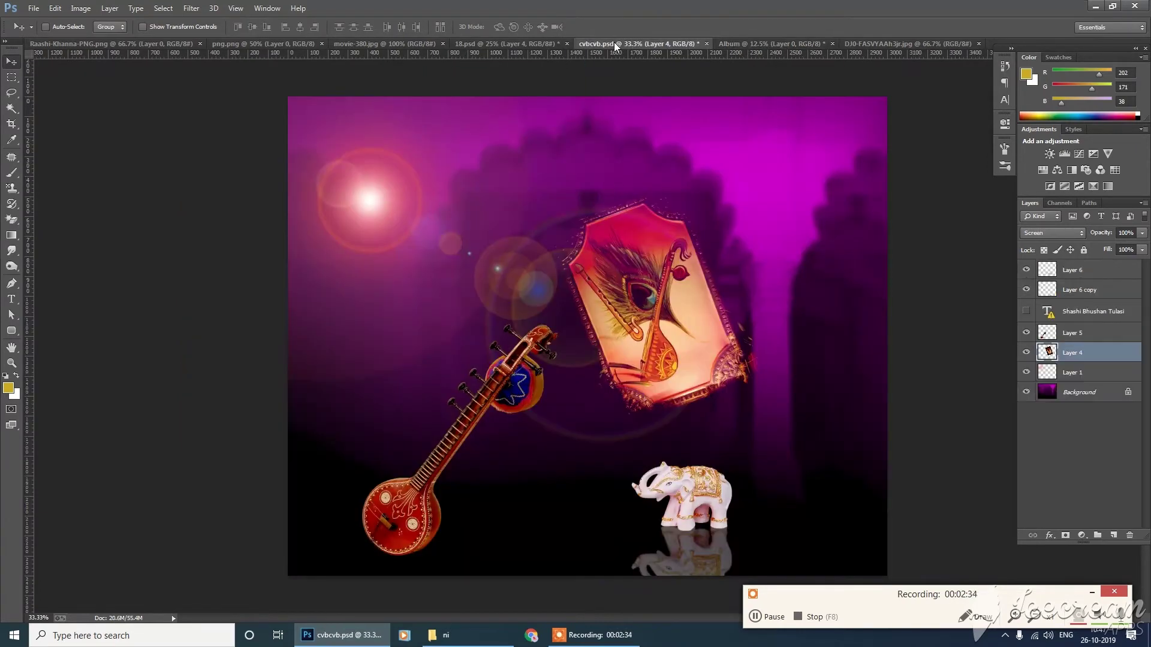
{"action": "left_click", "coordinate": [525, 42]}
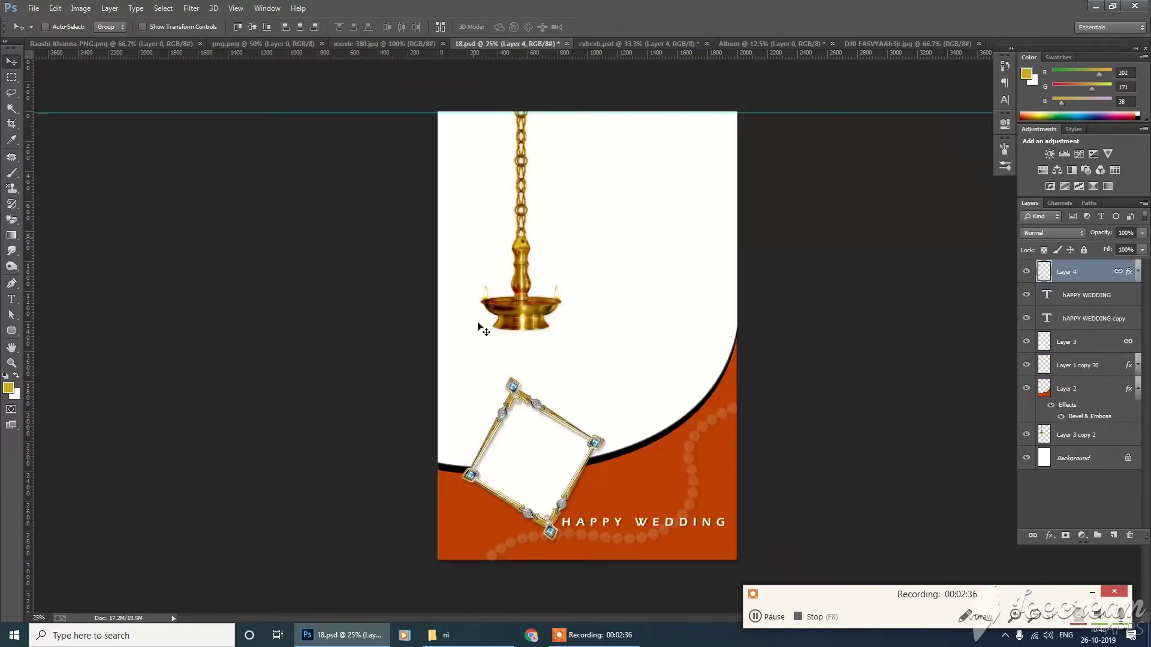
{"action": "right_click", "coordinate": [516, 313]}
{"action": "left_click", "coordinate": [527, 317]}
{"action": "left_click_drag", "start_coordinate": [515, 312], "coordinate": [240, 278]}
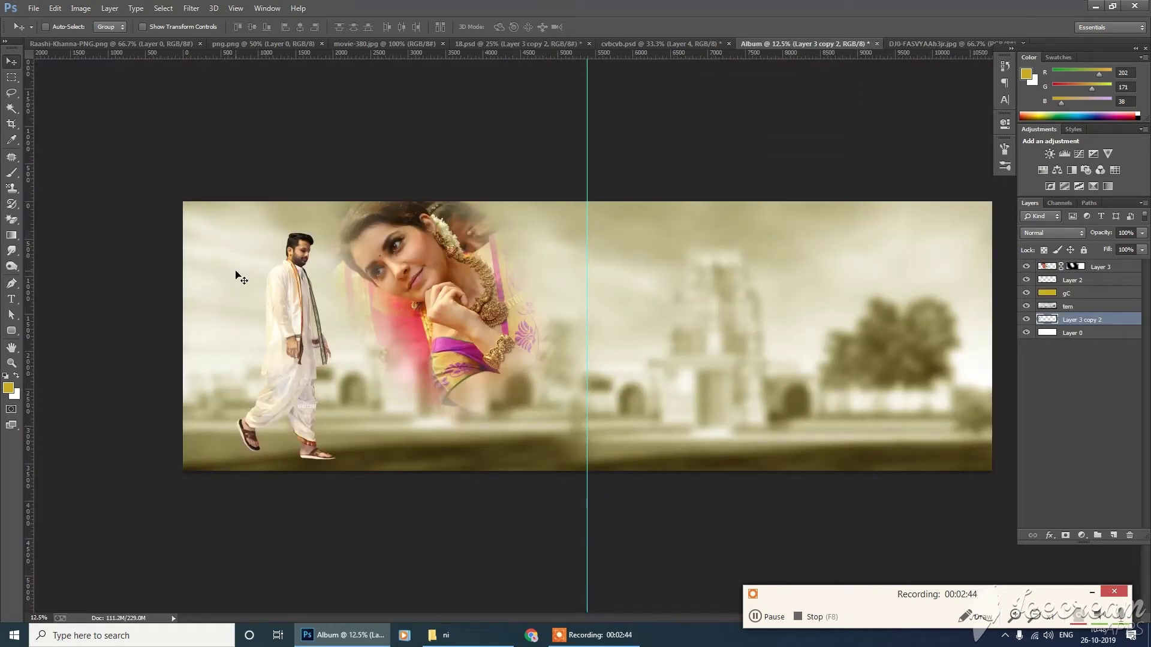
Bring the lamp layer to the top of the layer stack and hang it from the spread's upper edge behind the groom
{"action": "key", "text": "ctrl+bracketright"}
{"action": "key", "text": "ctrl+bracketright"}
{"action": "key", "text": "ctrl+bracketright"}
{"action": "key", "text": "ctrl+bracketright"}
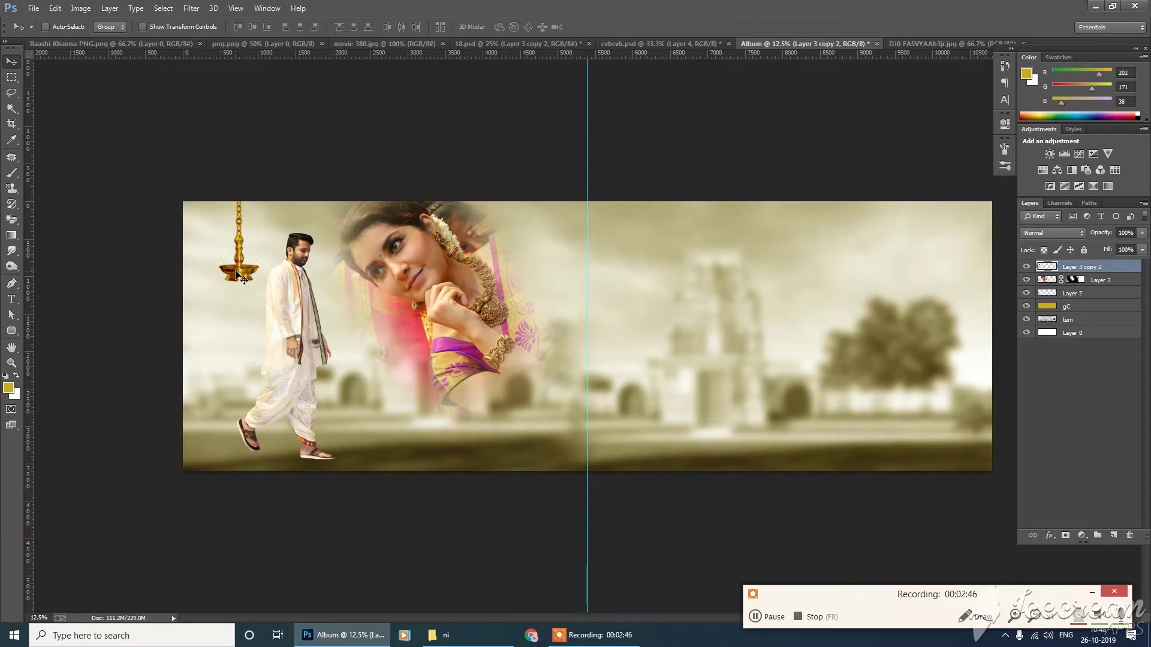
{"action": "left_click_drag", "start_coordinate": [237, 277], "coordinate": [223, 304]}
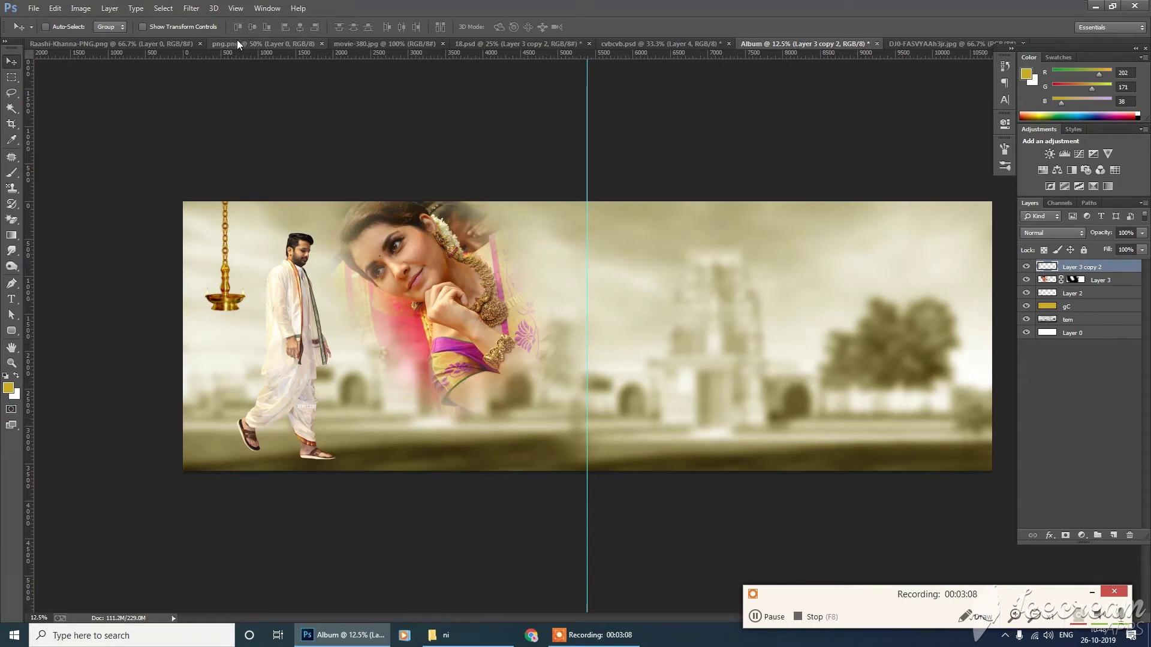
Close the used portrait photo, copy the green-sari woman cutout into the right half of the Album spread and enlarge it
{"action": "left_click", "coordinate": [903, 42]}
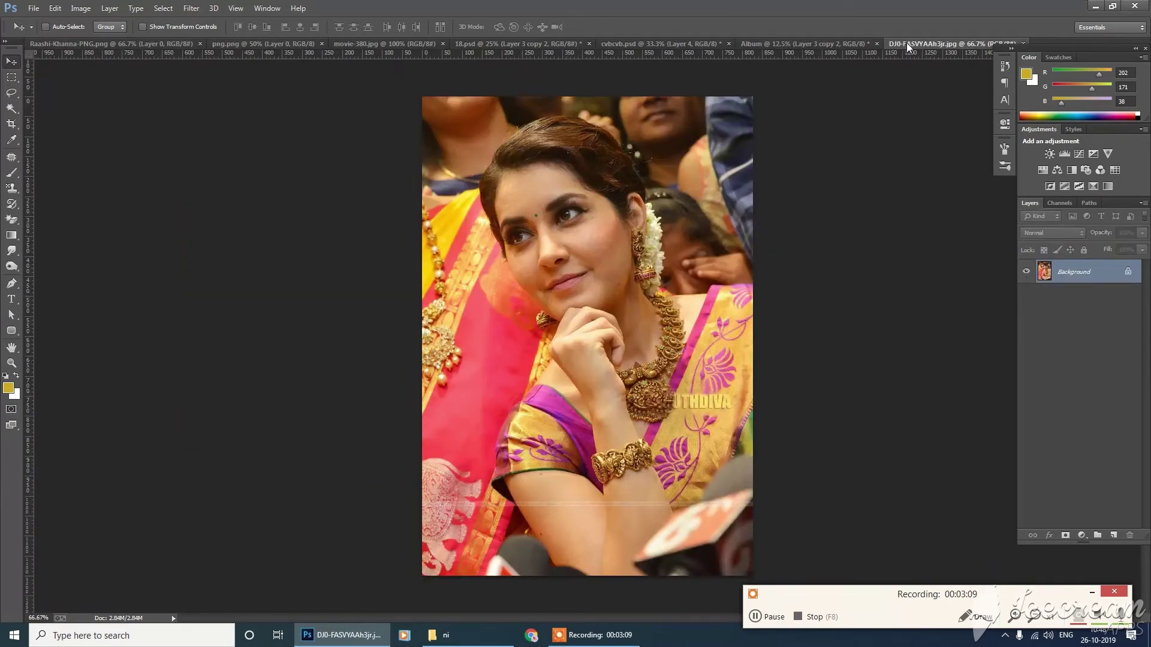
{"action": "left_click", "coordinate": [1023, 43]}
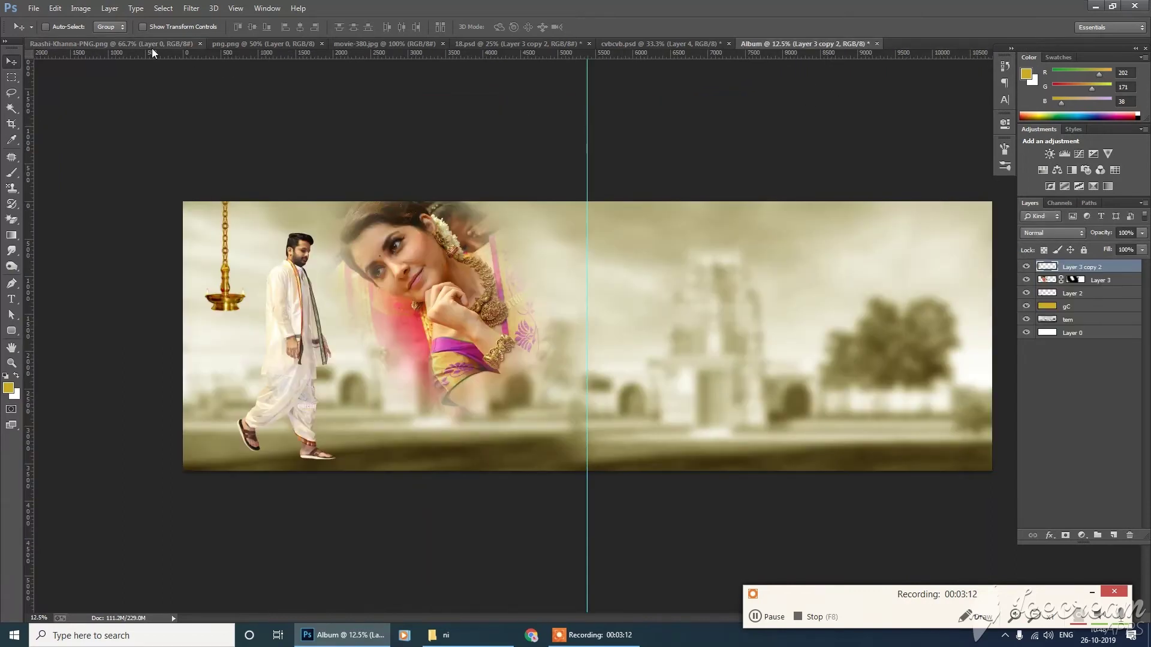
{"action": "left_click", "coordinate": [153, 47]}
{"action": "left_click_drag", "start_coordinate": [577, 305], "coordinate": [764, 346]}
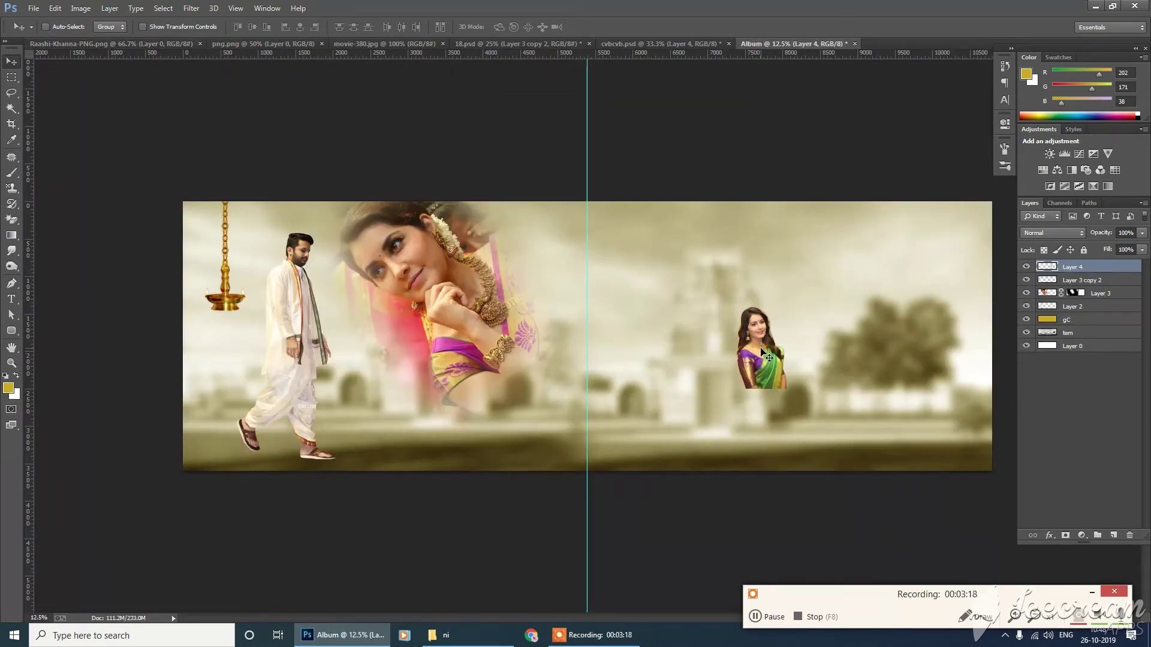
{"action": "key", "text": "ctrl+t"}
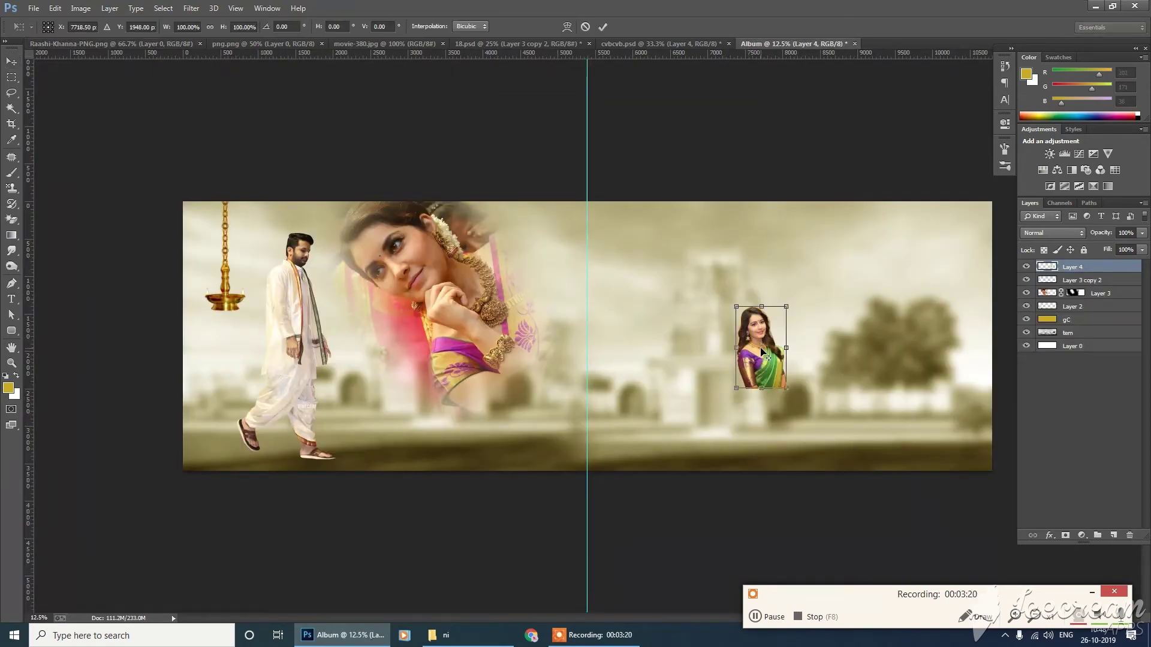
{"action": "left_click_drag", "start_coordinate": [784, 307], "coordinate": [845, 263]}
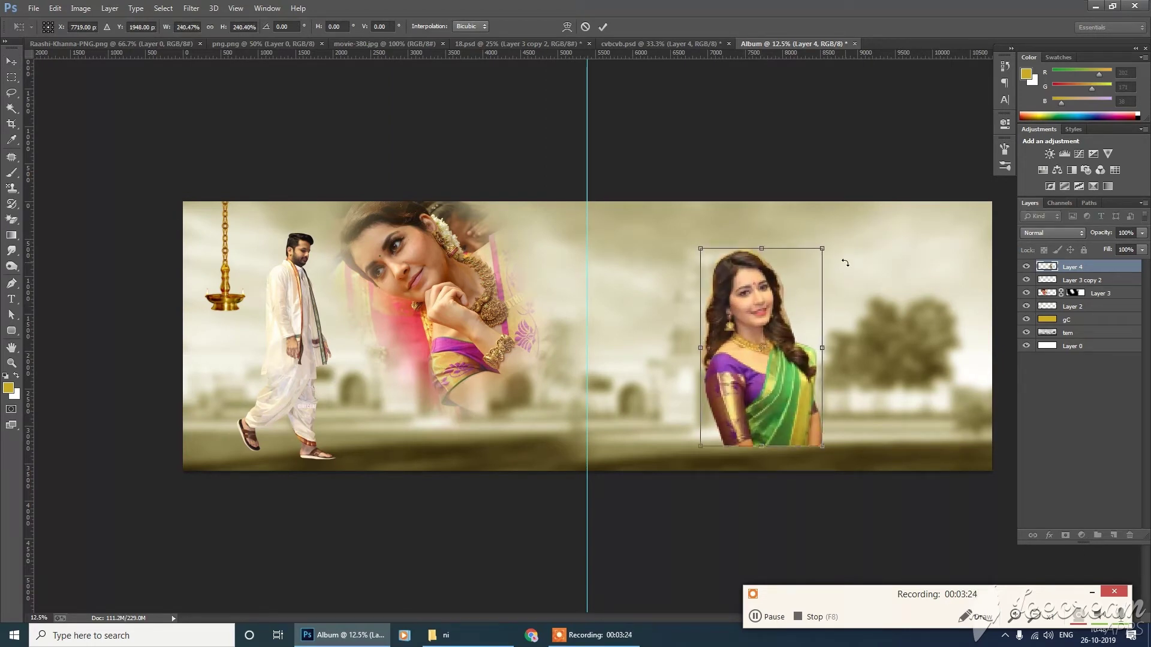
{"action": "key", "text": "Return"}
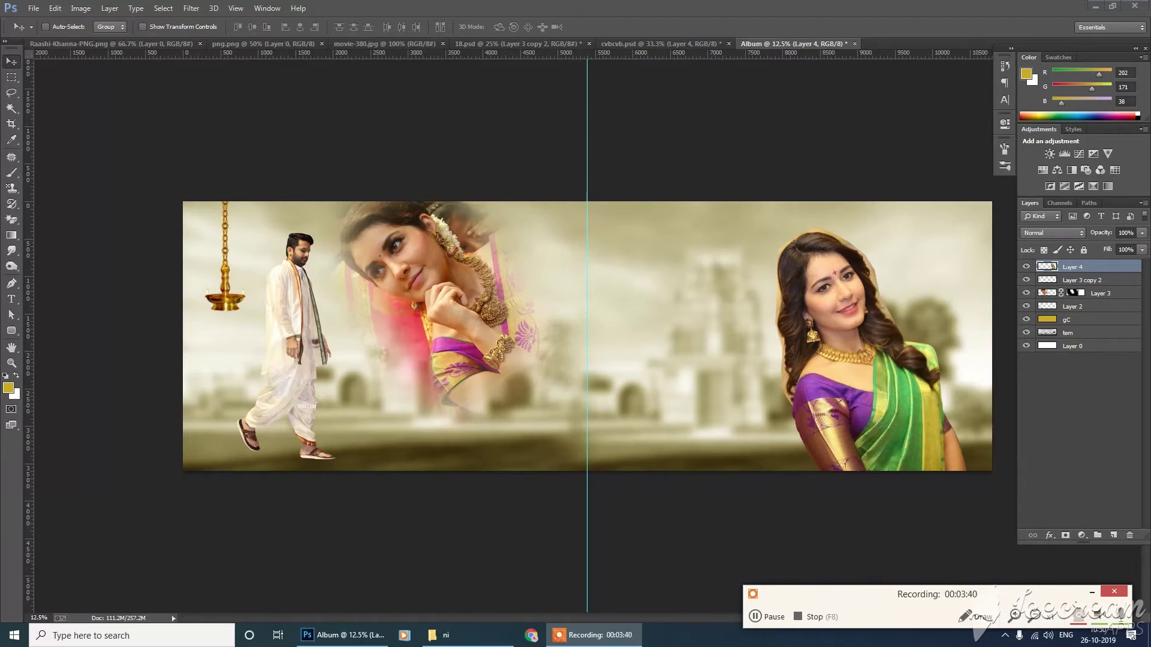
Copy the upper part of the green-sari woman to a new layer and convert it with the default Black and White adjustment
{"action": "left_click", "coordinate": [12, 77]}
{"action": "left_click_drag", "start_coordinate": [689, 202], "coordinate": [963, 434]}
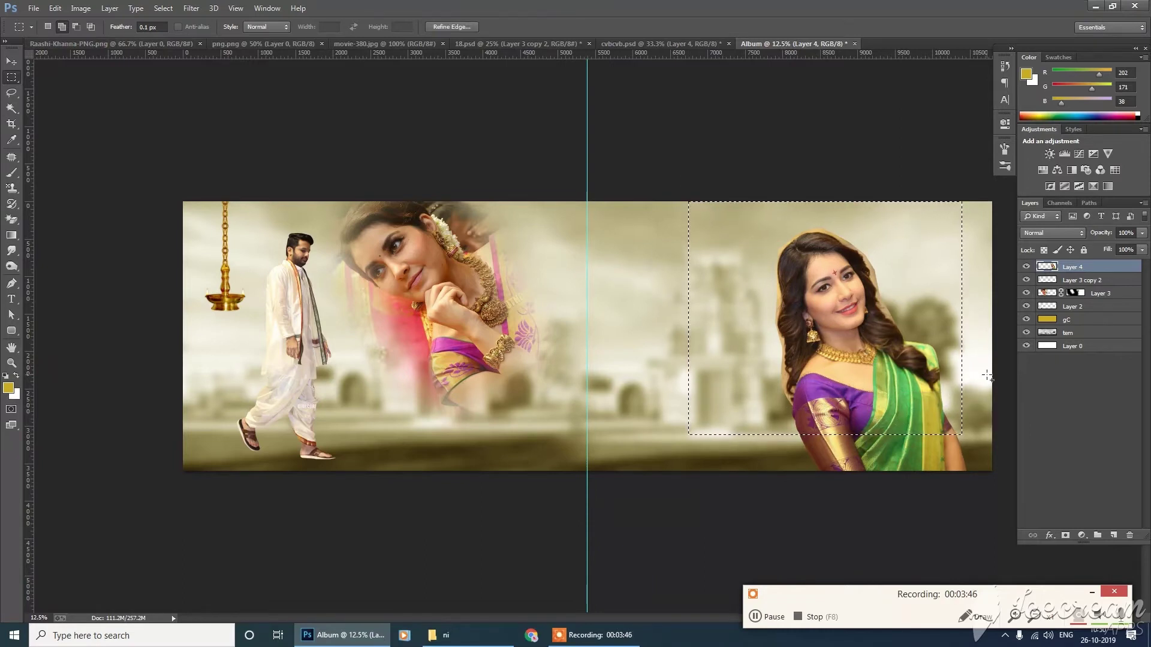
{"action": "left_click", "coordinate": [12, 63]}
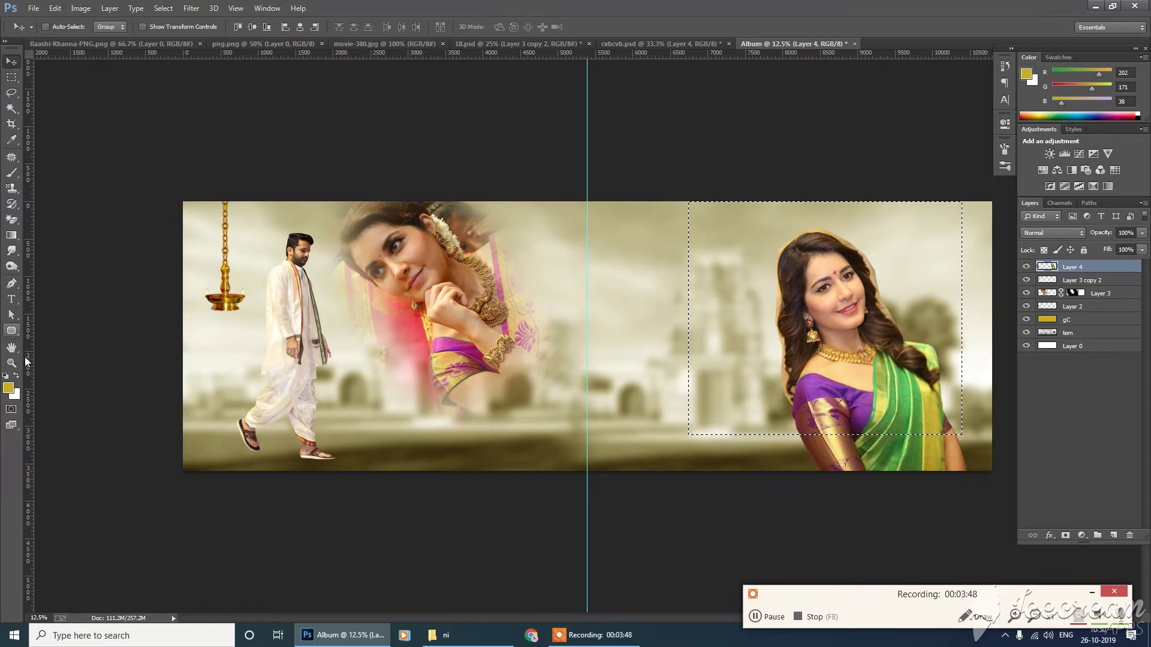
{"action": "left_click", "coordinate": [12, 285]}
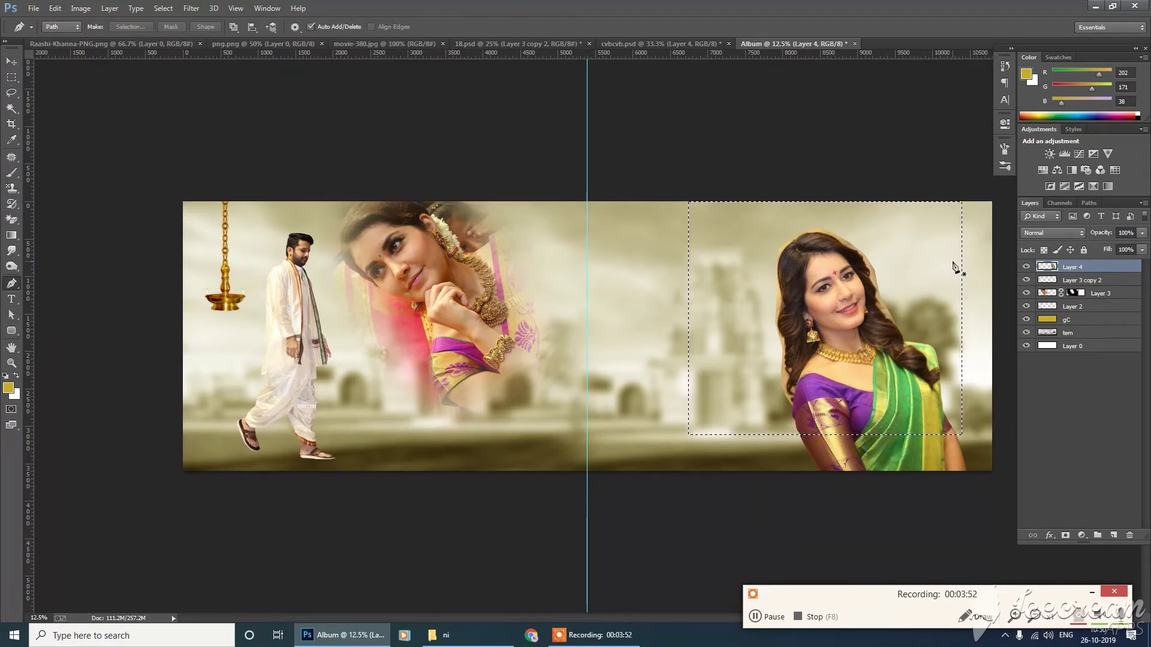
{"action": "key", "text": "ctrl+j"}
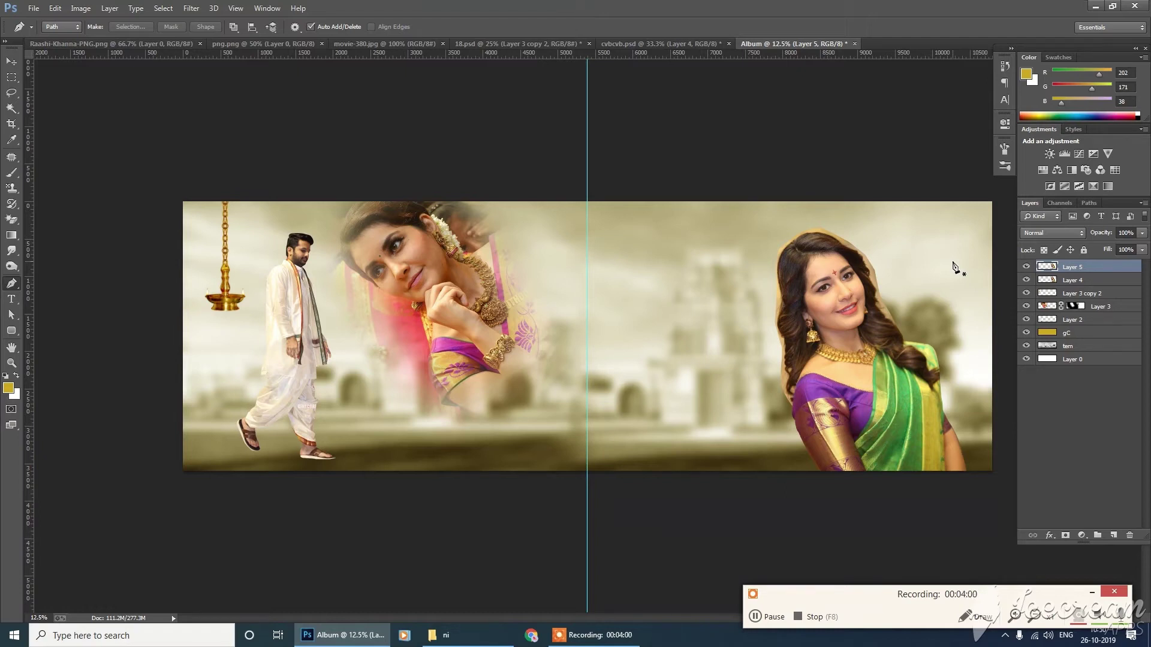
{"action": "key", "text": "ctrl+alt+shift+b"}
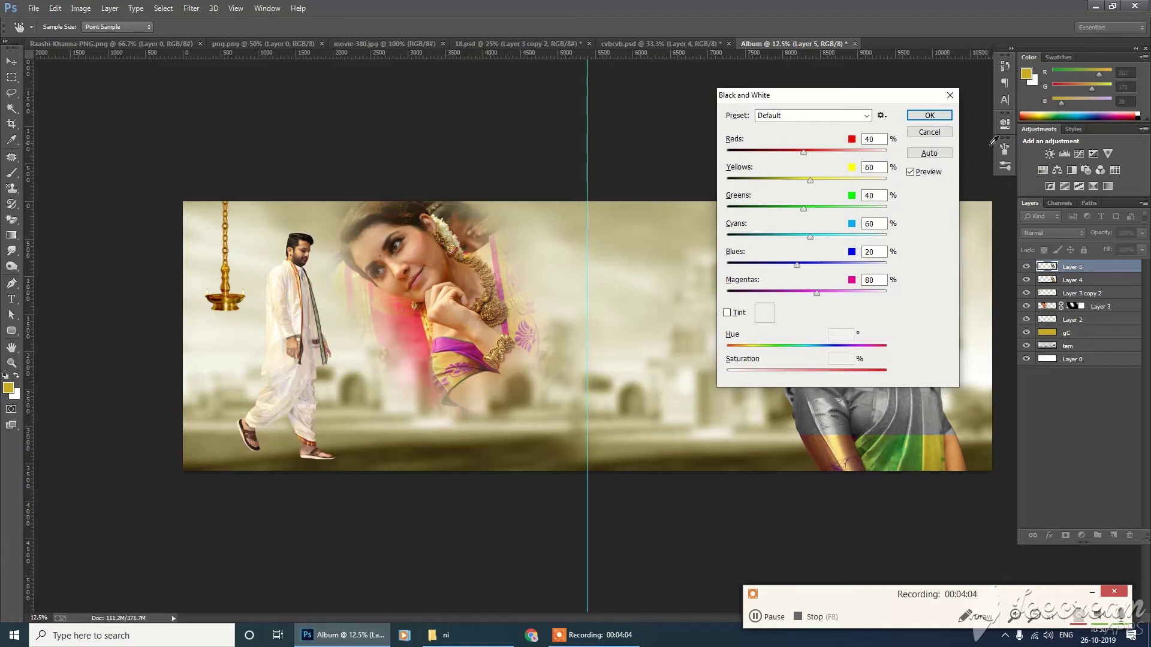
{"action": "left_click", "coordinate": [929, 132]}
Set the black-and-white copy's blend mode to Multiply and move it below Layer 4
{"action": "left_click", "coordinate": [1062, 231]}
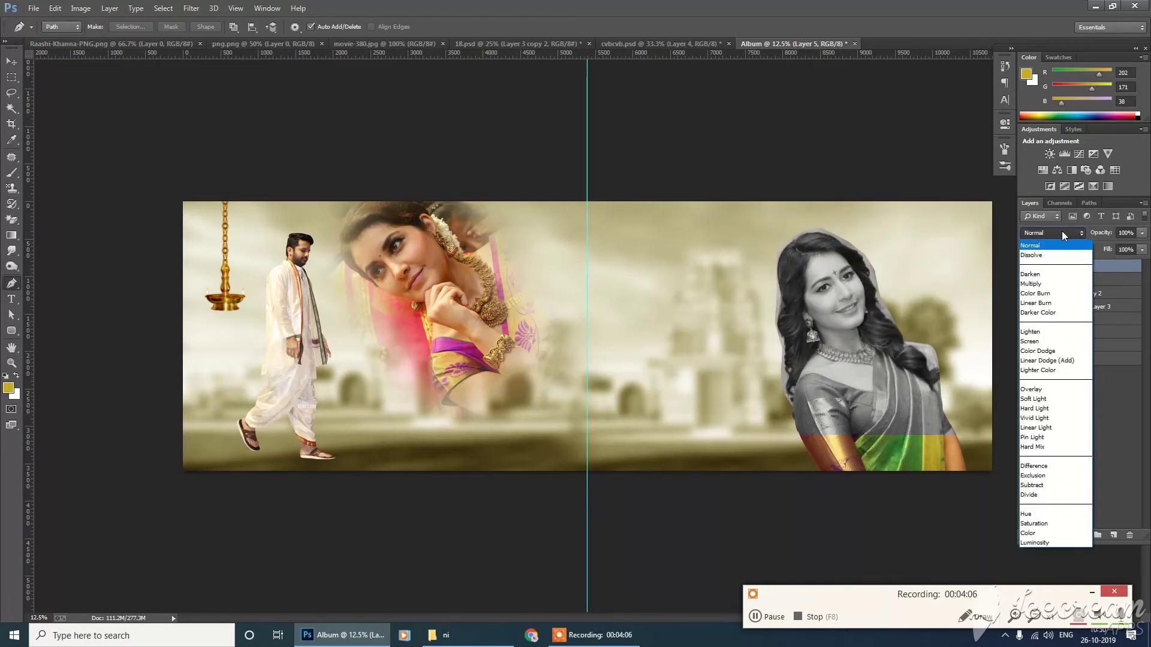
{"action": "left_click", "coordinate": [1042, 290]}
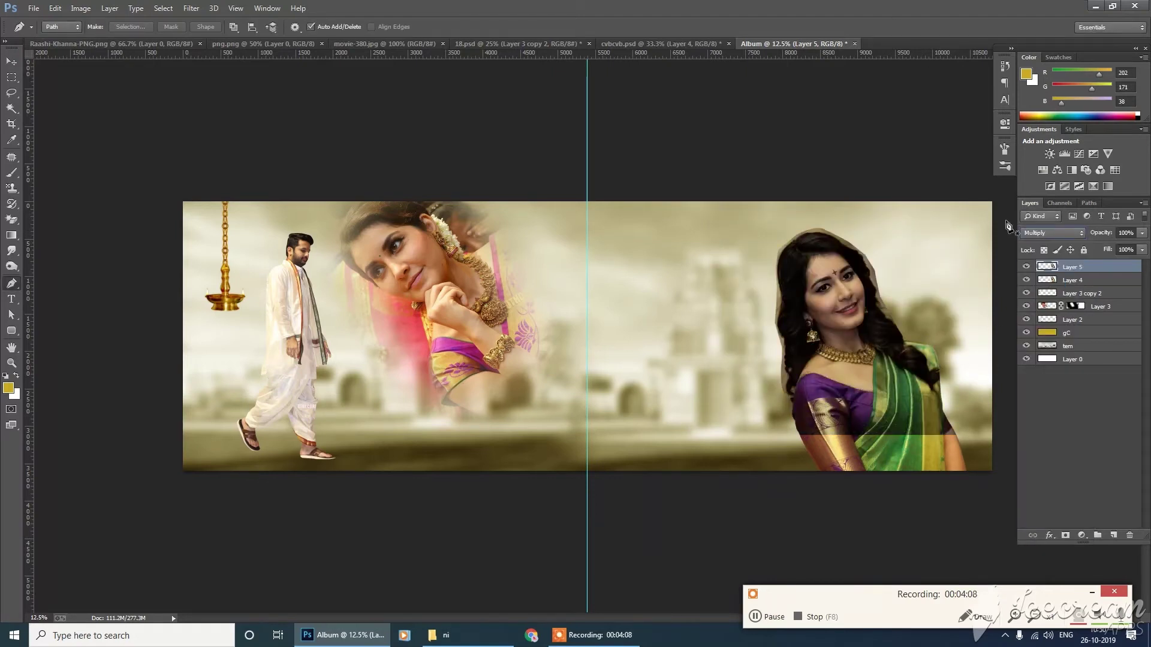
{"action": "key", "text": "ctrl+bracketleft"}
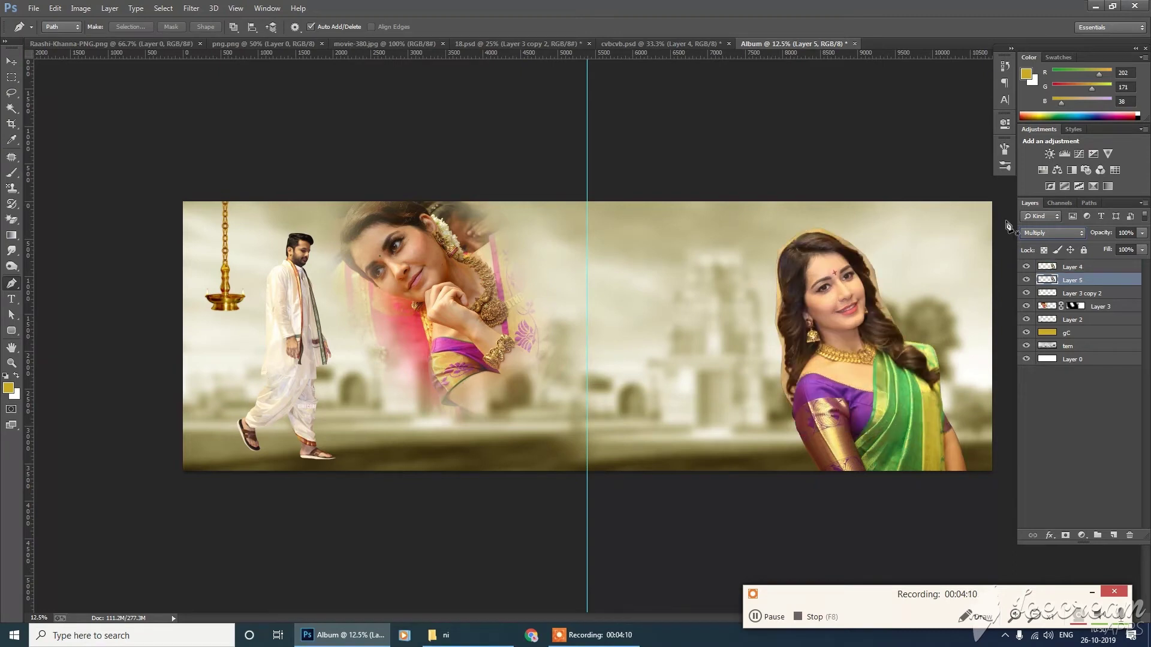
Toggle Layer 4's visibility to compare the colour cutout with the monochrome copy beneath it
{"action": "left_click", "coordinate": [1026, 267]}
{"action": "left_click", "coordinate": [1025, 267]}
{"action": "left_click", "coordinate": [1026, 267]}
{"action": "left_click", "coordinate": [1025, 266]}
{"action": "left_click", "coordinate": [1058, 268]}
{"action": "left_click", "coordinate": [1026, 267]}
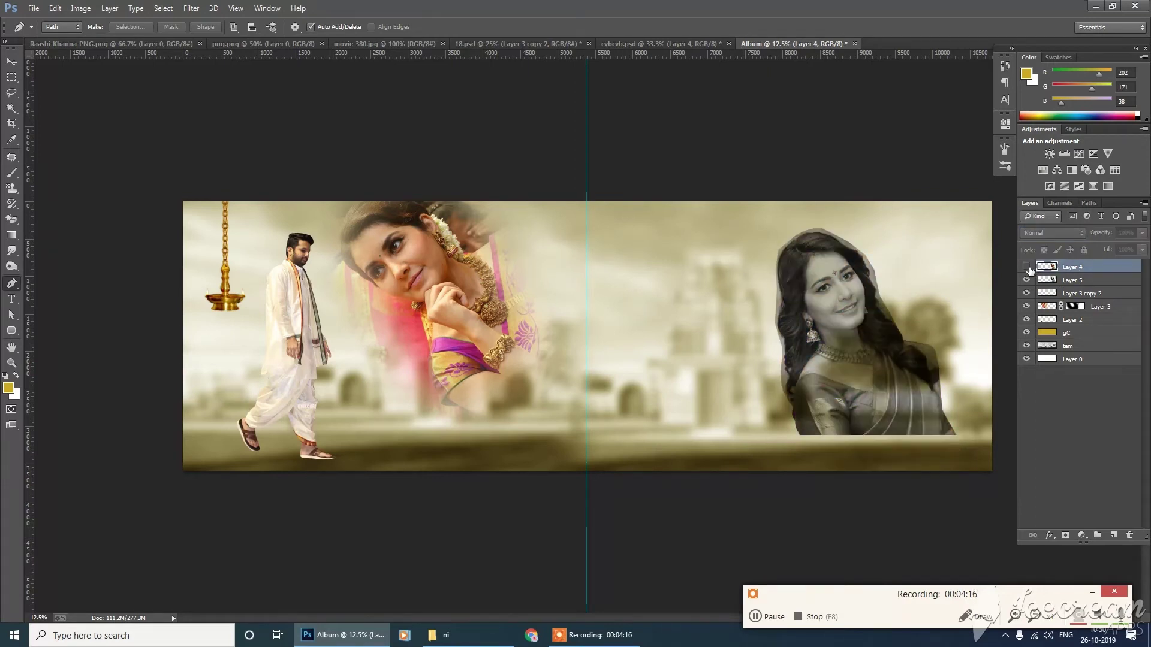
{"action": "left_click", "coordinate": [1026, 267]}
{"action": "left_click", "coordinate": [1028, 267]}
{"action": "left_click", "coordinate": [1028, 267]}
{"action": "left_click", "coordinate": [1028, 267]}
{"action": "left_click", "coordinate": [1027, 267]}
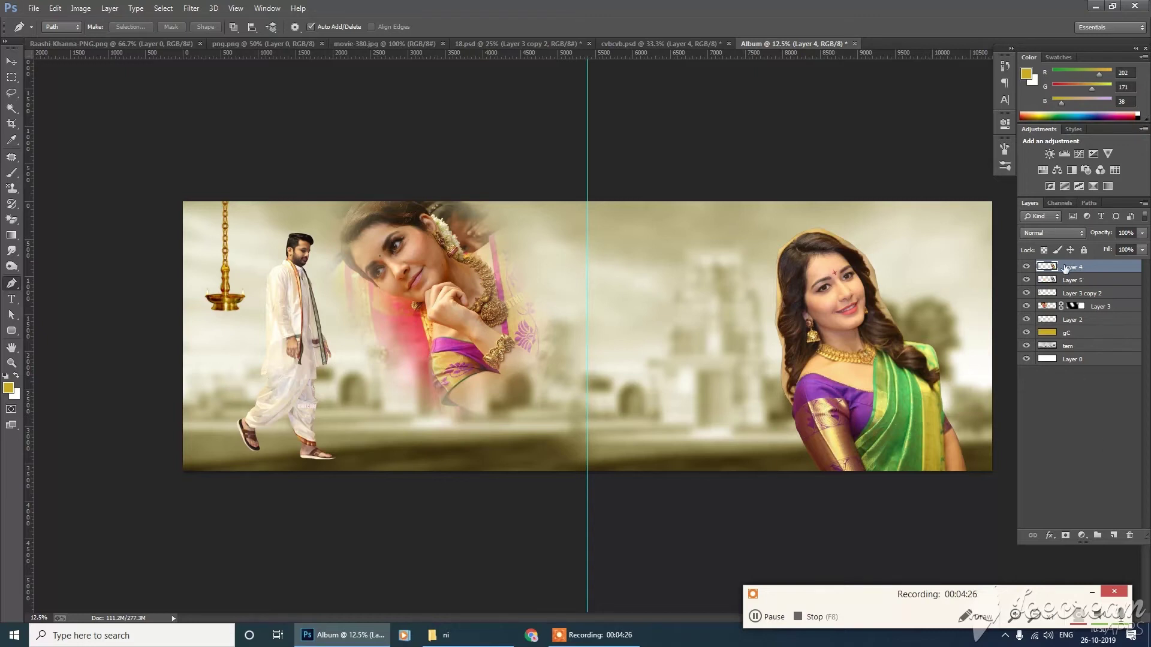
Add a layer mask to Layer 4 and paint away the leftover backdrop beside the hair on the temple side with a 67% opacity brush
{"action": "left_click", "coordinate": [1065, 535]}
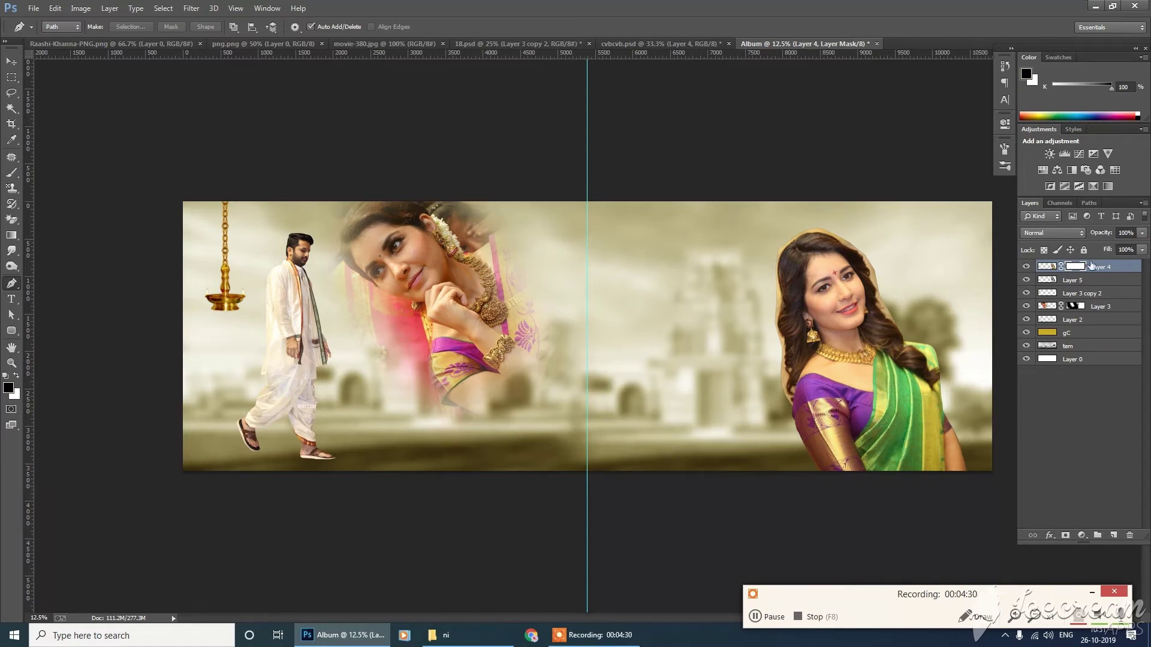
{"action": "left_click", "coordinate": [11, 172]}
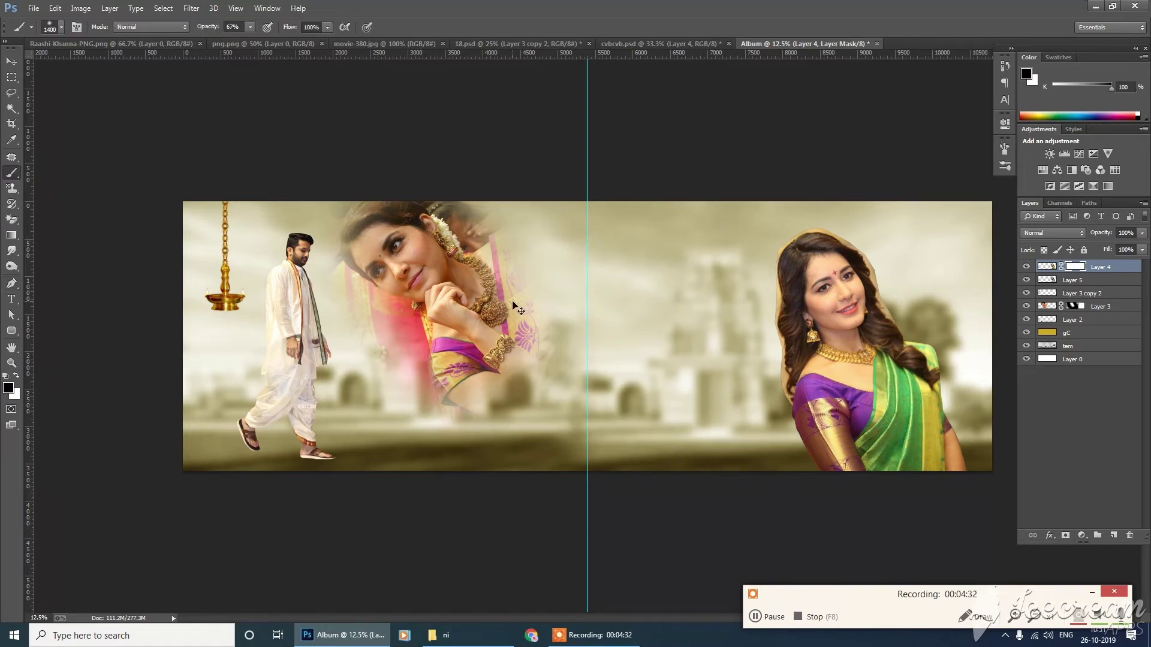
{"action": "scroll", "coordinate": [518, 308], "scroll_direction": "up", "scroll_amount": 4}
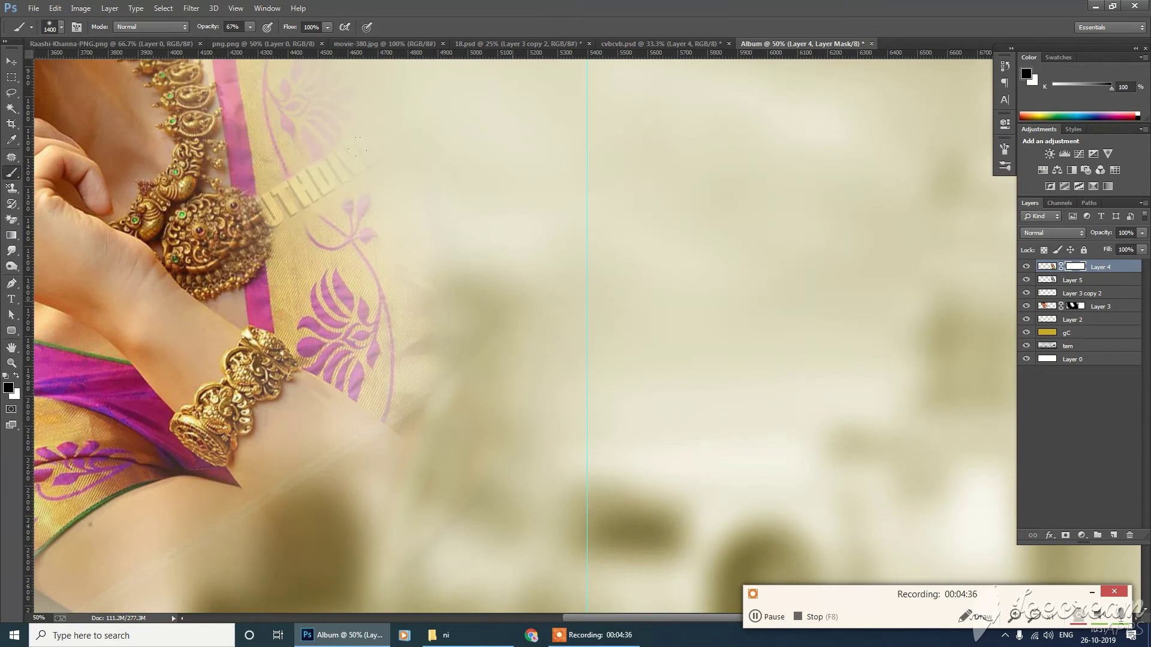
{"action": "key", "text": "space"}
{"action": "left_click_drag", "start_coordinate": [801, 344], "coordinate": [272, 357]}
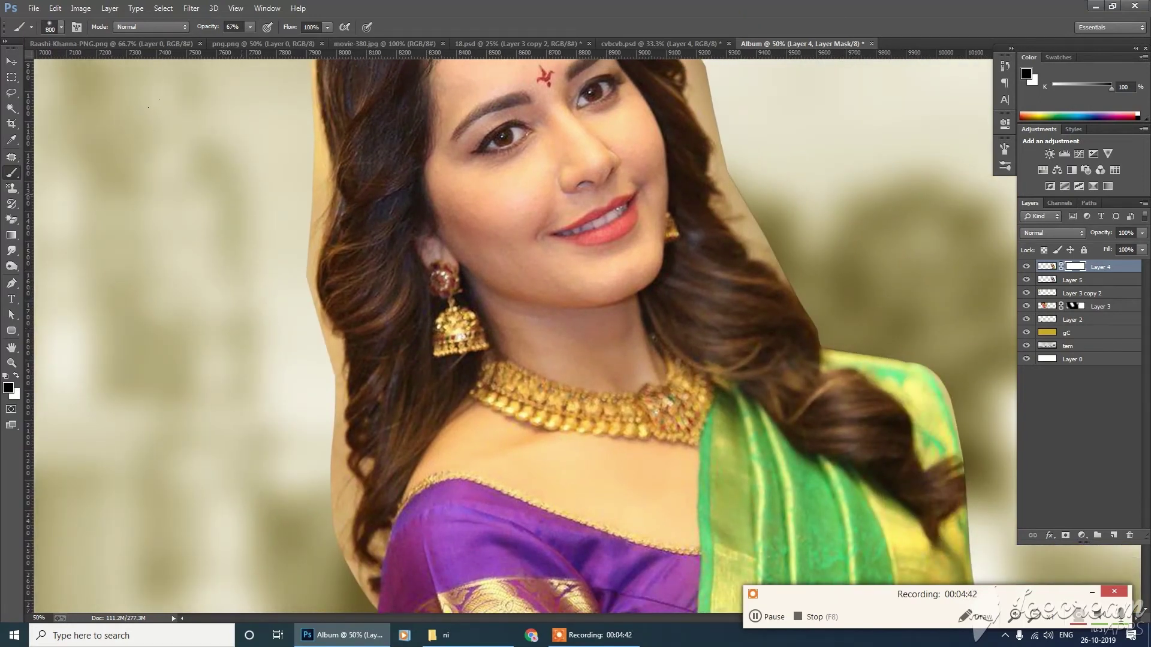
{"action": "mouse_move", "coordinate": [264, 203]}
{"action": "left_mouse_down"}
{"action": "mouse_move", "coordinate": [272, 151]}
{"action": "mouse_move", "coordinate": [254, 351]}
{"action": "mouse_move", "coordinate": [259, 493]}
{"action": "left_mouse_up"}
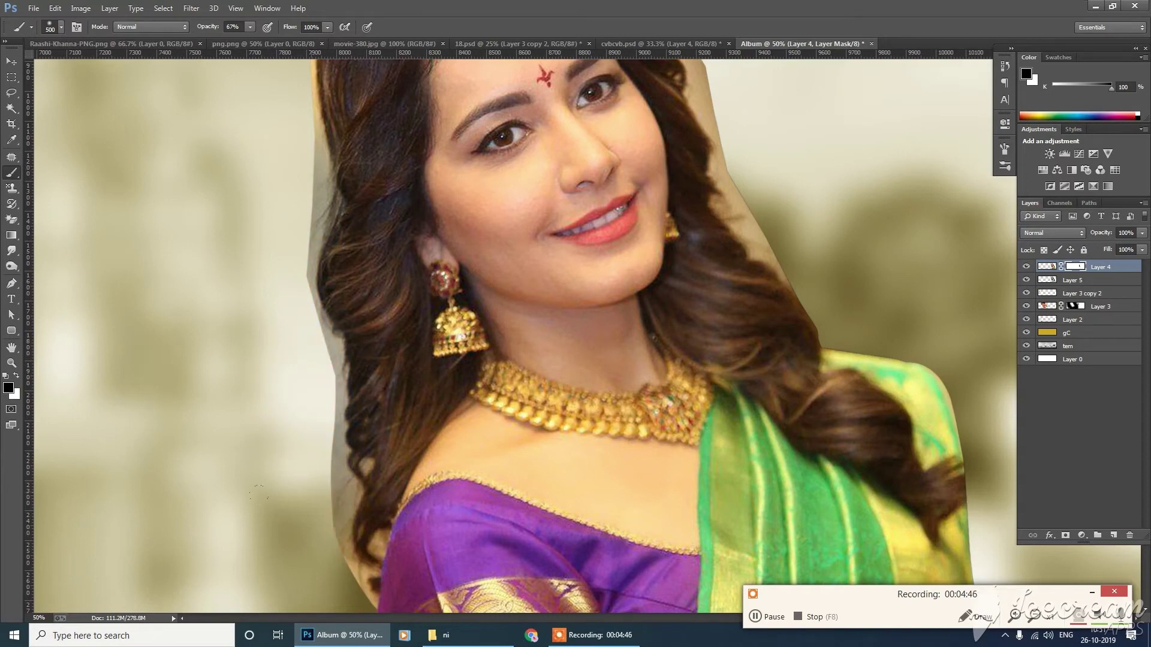
{"action": "left_click_drag", "start_coordinate": [308, 521], "coordinate": [321, 373]}
{"action": "mouse_move", "coordinate": [283, 306]}
{"action": "left_mouse_down"}
{"action": "mouse_move", "coordinate": [314, 380]}
{"action": "mouse_move", "coordinate": [305, 394]}
{"action": "left_mouse_up"}
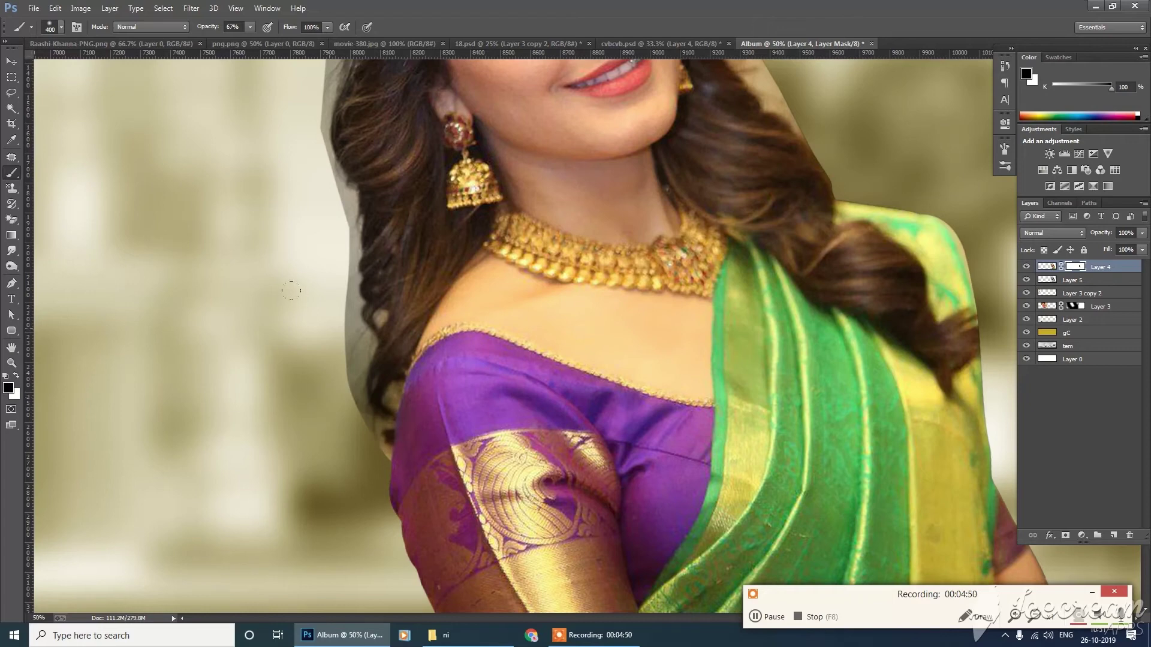
Paint away the remaining coloured backdrop around the crown and far side of the woman's hair on Layer 4's mask
{"action": "left_click_drag", "start_coordinate": [275, 167], "coordinate": [276, 448]}
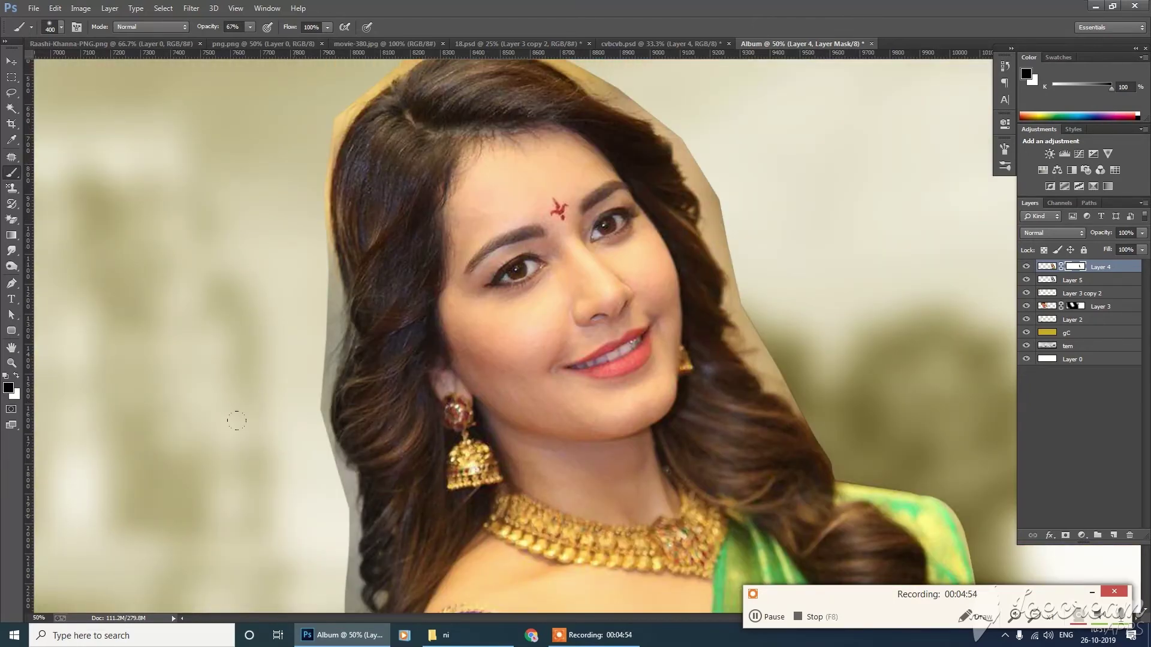
{"action": "left_click_drag", "start_coordinate": [237, 420], "coordinate": [301, 525]}
{"action": "mouse_move", "coordinate": [246, 350]}
{"action": "left_mouse_down"}
{"action": "mouse_move", "coordinate": [275, 213]}
{"action": "mouse_move", "coordinate": [455, 137]}
{"action": "mouse_move", "coordinate": [580, 180]}
{"action": "left_mouse_up"}
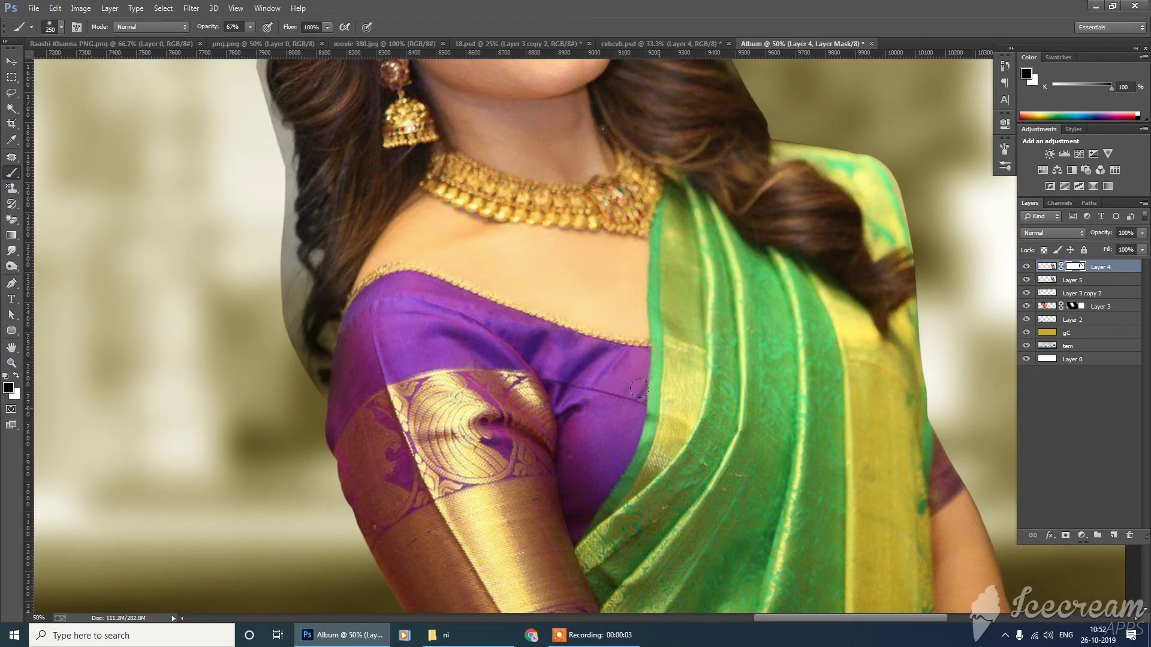
{"action": "left_click_drag", "start_coordinate": [663, 248], "coordinate": [644, 519]}
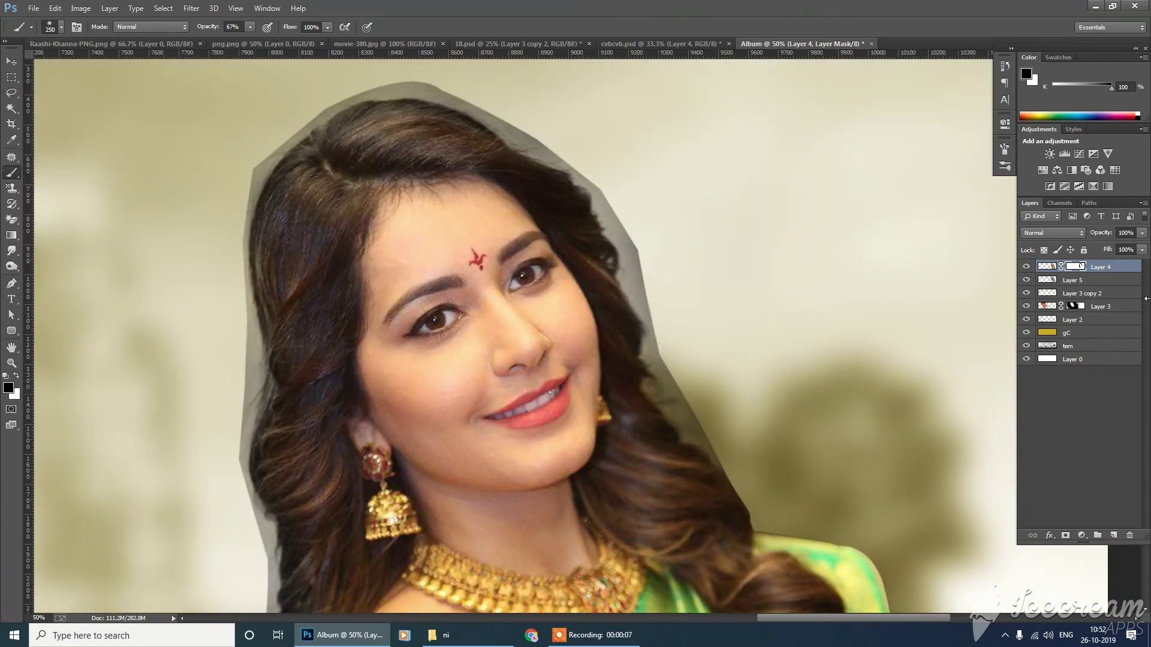
Brighten Layer 5 with Levels, sampling the grey fringe beside the hair as white point and setting the white input level to 161
{"action": "left_click", "coordinate": [1070, 282]}
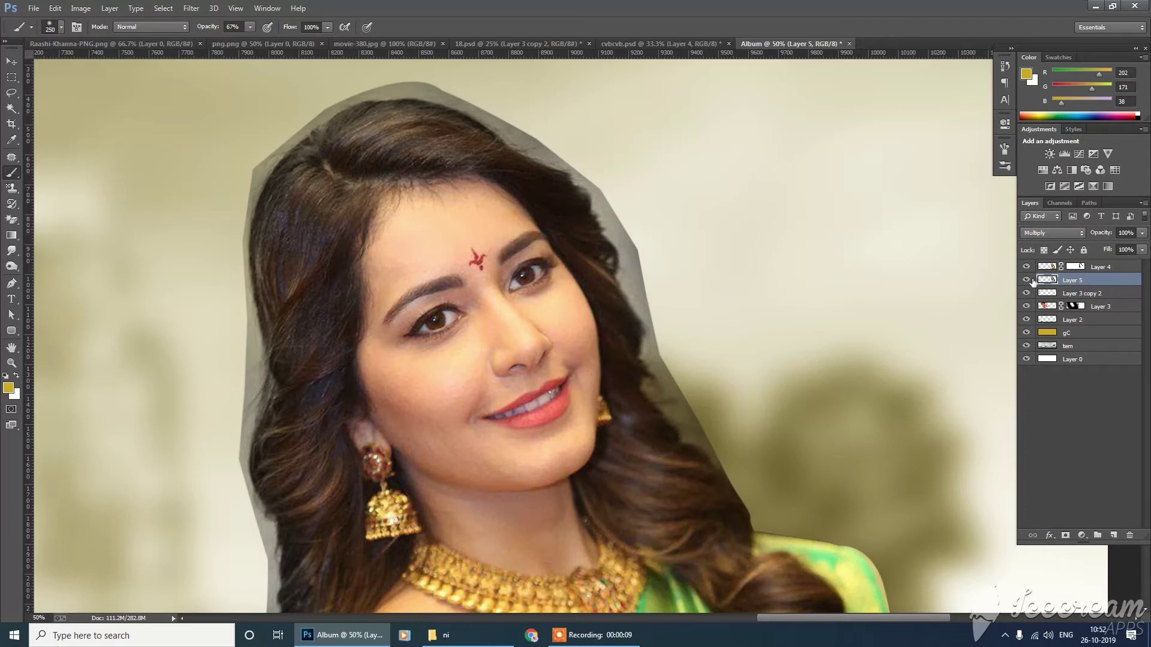
{"action": "left_click", "coordinate": [1026, 266]}
{"action": "left_click", "coordinate": [1079, 291]}
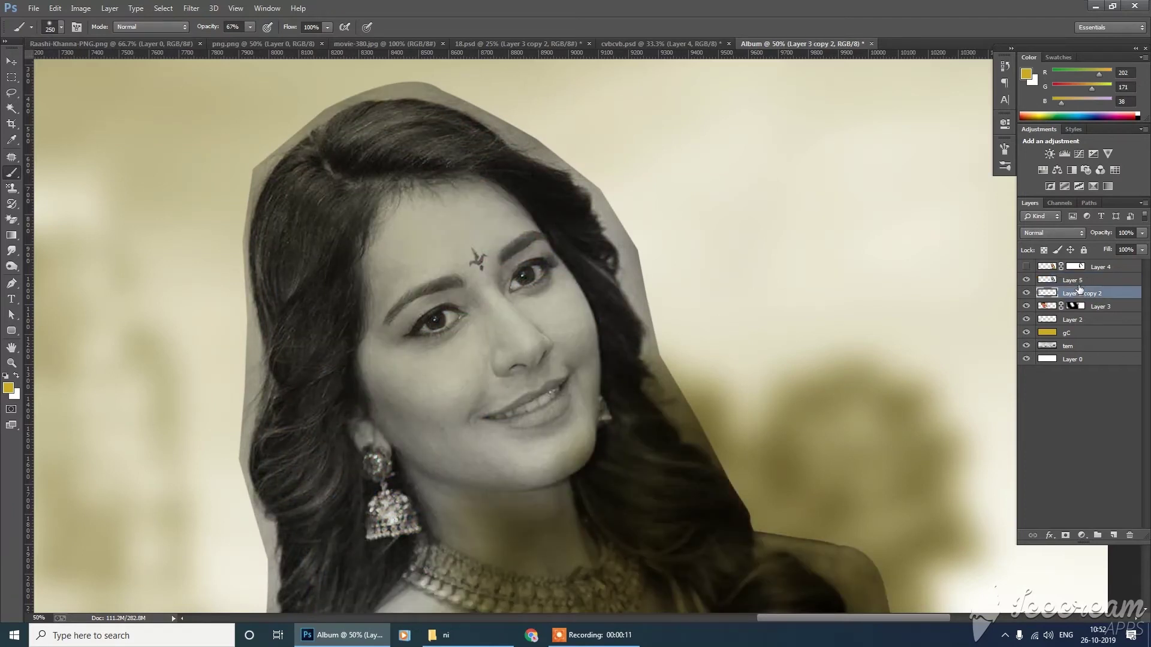
{"action": "left_click", "coordinate": [1074, 280]}
{"action": "left_click", "coordinate": [1026, 267]}
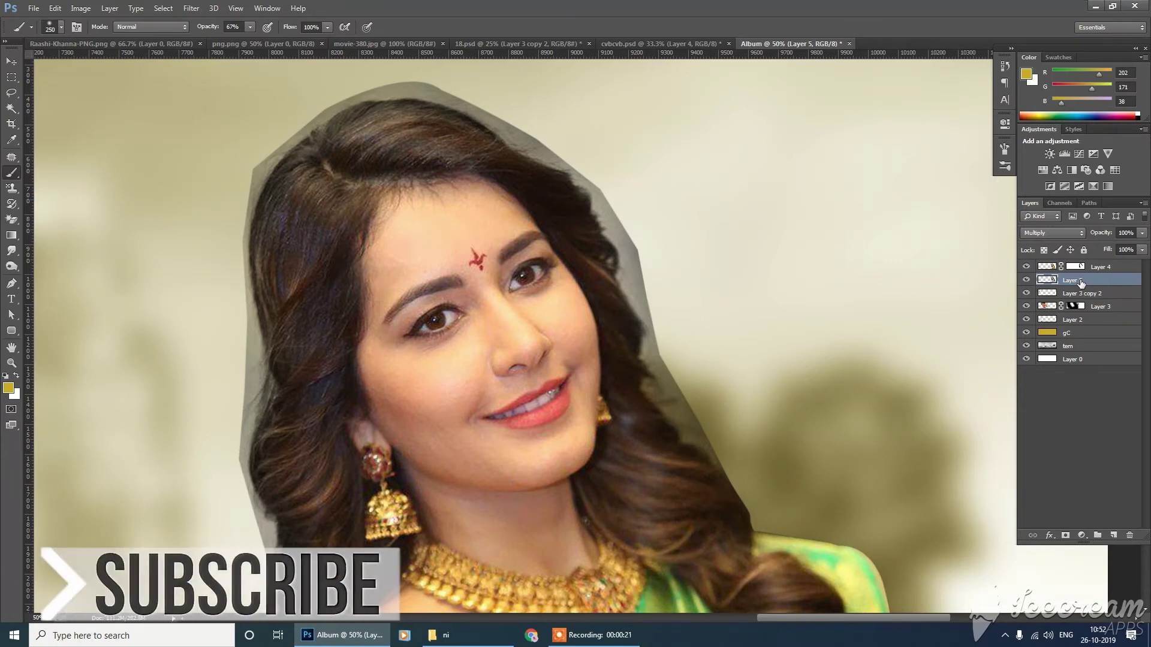
{"action": "key", "text": "ctrl+l"}
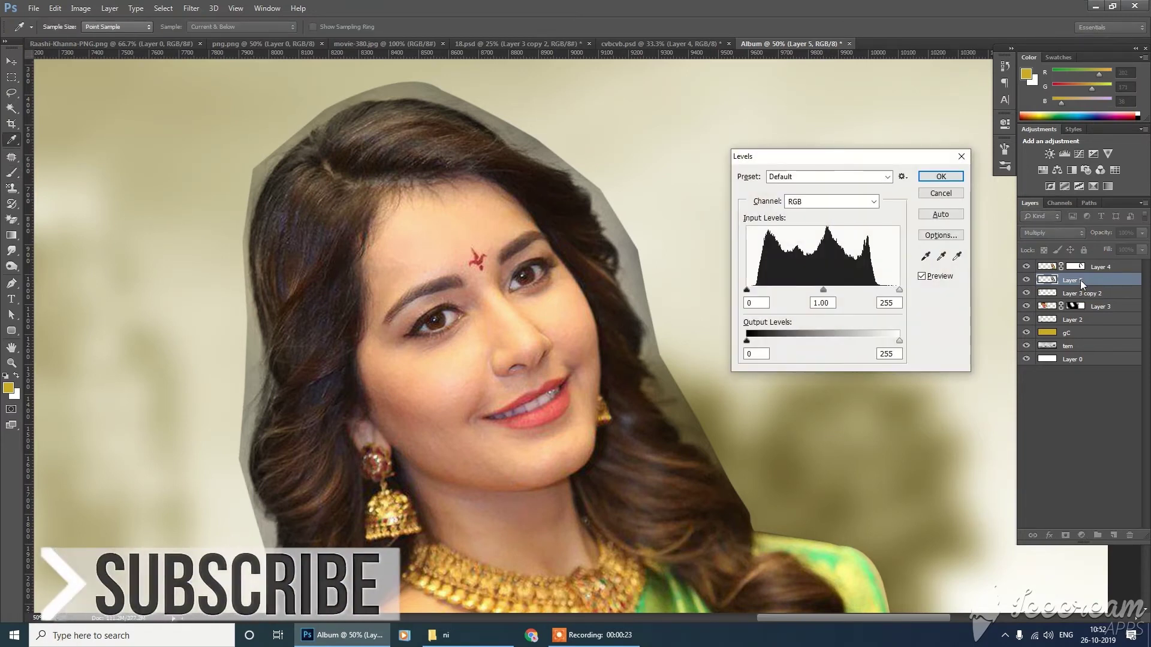
{"action": "left_click", "coordinate": [957, 258]}
{"action": "left_click", "coordinate": [606, 208]}
{"action": "left_click_drag", "start_coordinate": [899, 290], "coordinate": [847, 289]}
{"action": "left_click_drag", "start_coordinate": [890, 290], "coordinate": [794, 291]}
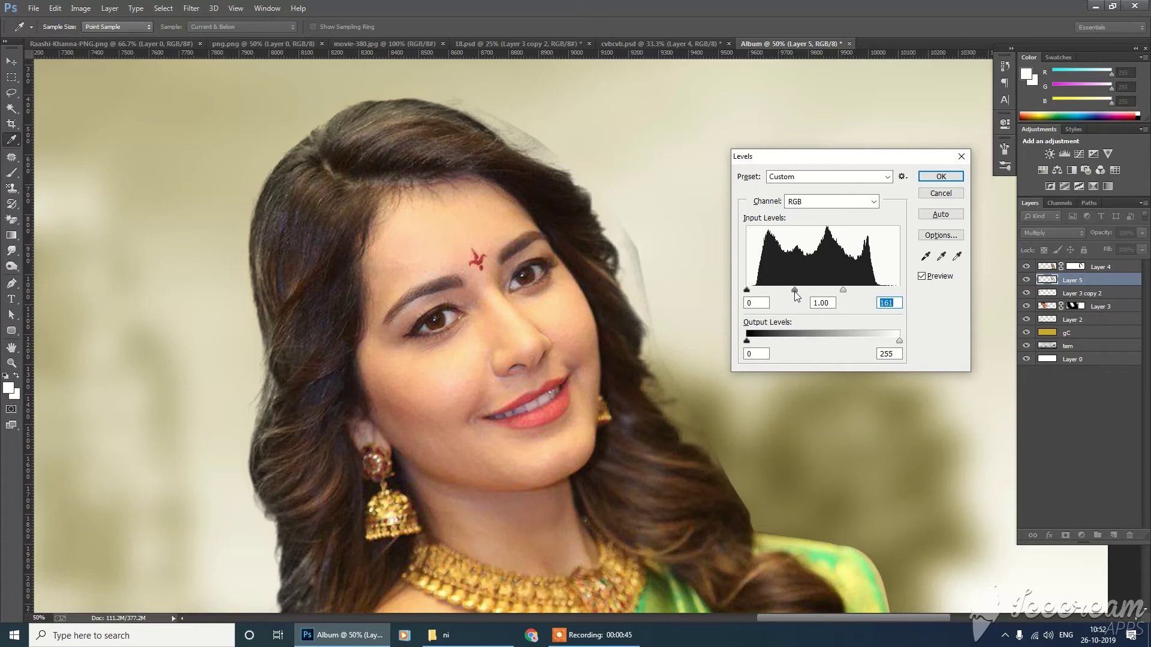
{"action": "left_click", "coordinate": [940, 176]}
{"action": "left_click", "coordinate": [1077, 267]}
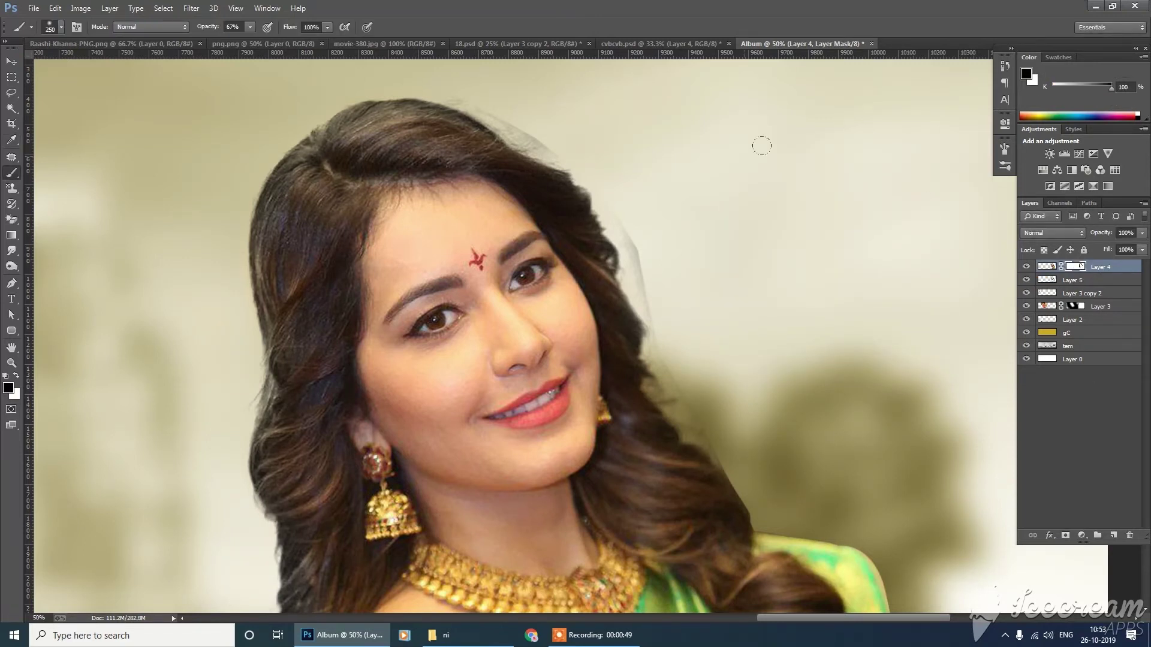
{"action": "left_click", "coordinate": [12, 157]}
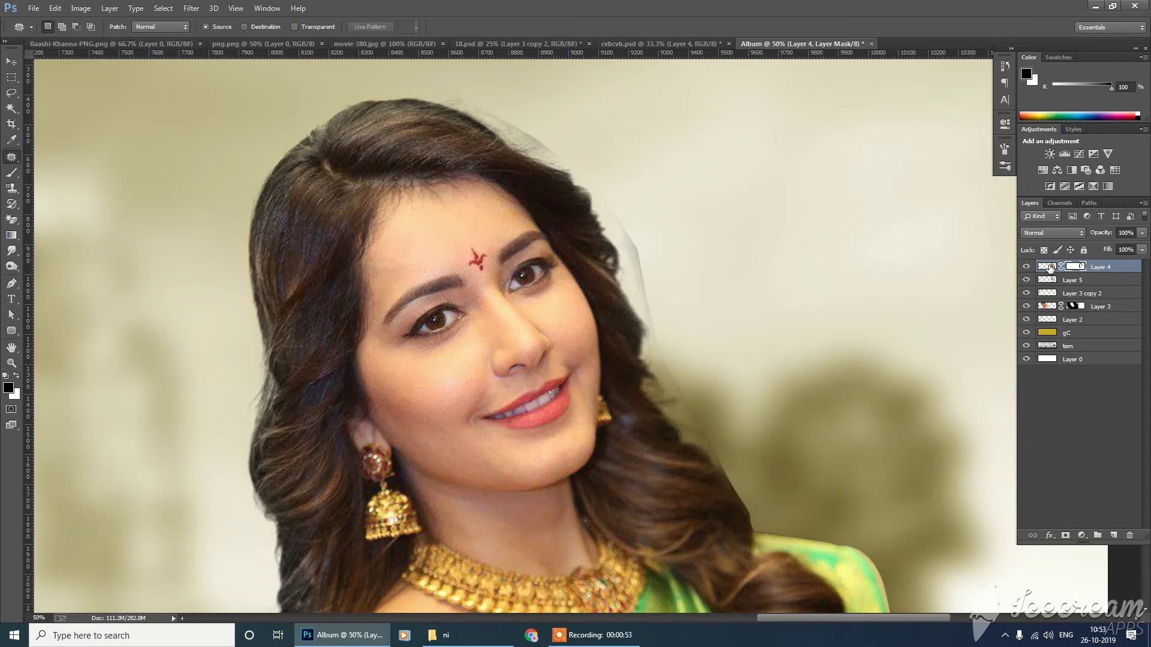
{"action": "left_click", "coordinate": [1047, 267]}
{"action": "left_click", "coordinate": [1027, 267]}
{"action": "left_click", "coordinate": [1026, 267]}
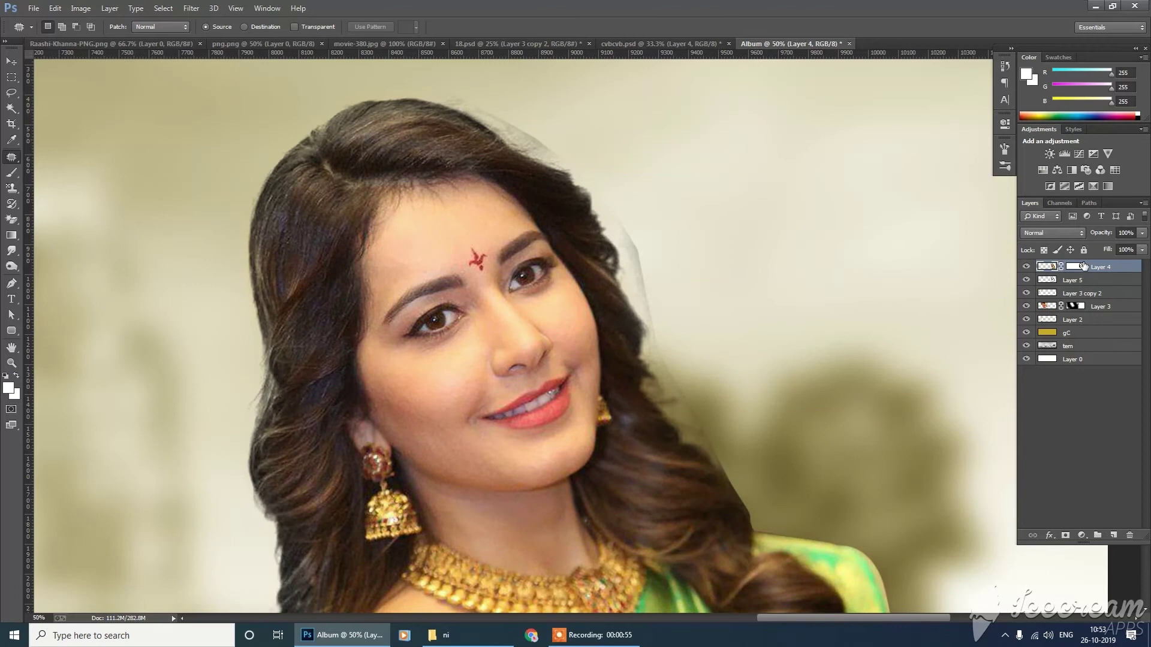
{"action": "left_click", "coordinate": [1073, 267]}
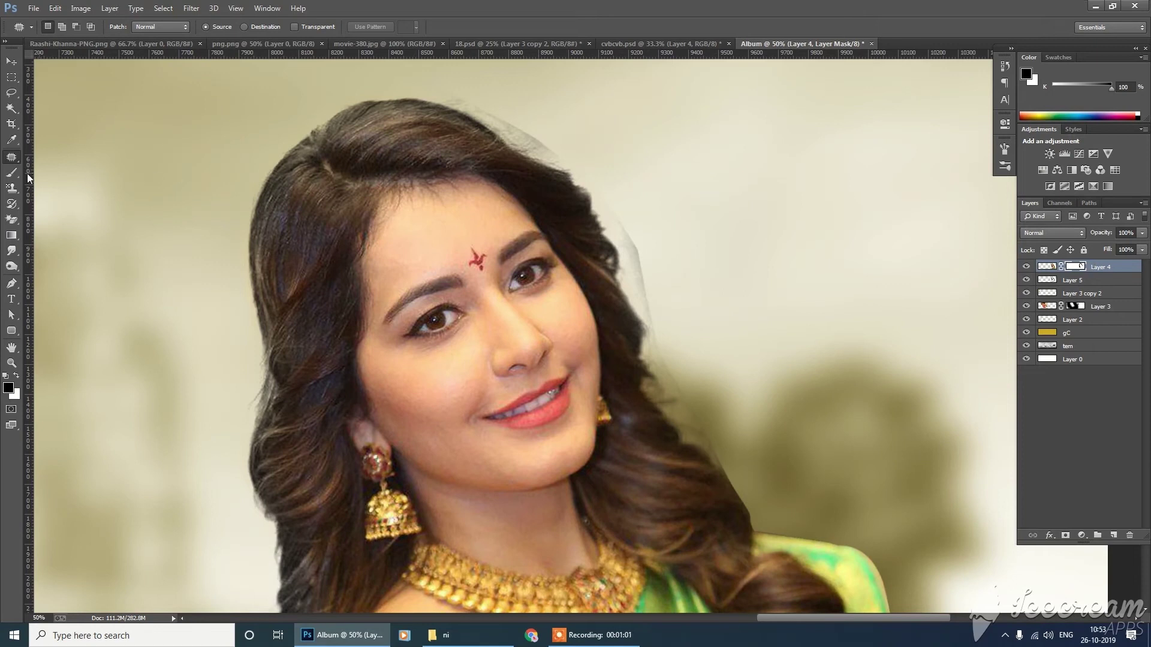
{"action": "left_click", "coordinate": [11, 173]}
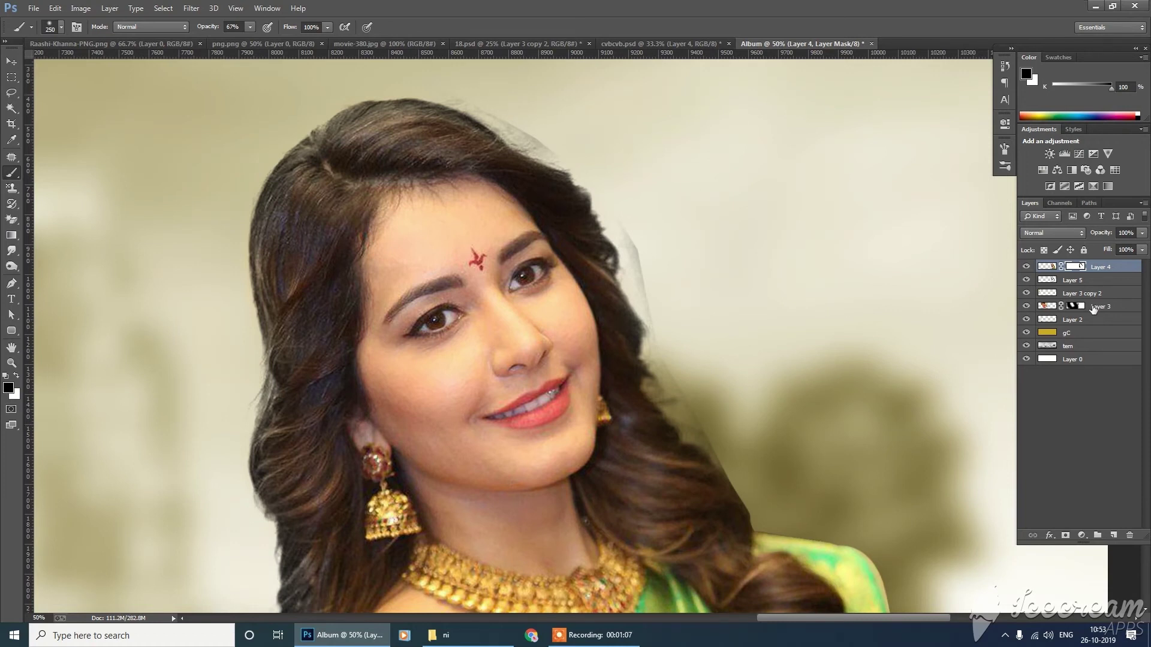
{"action": "key", "text": "x"}
Add a layer mask to Layer 5 and erase the residual fringe from the crown down to the green-sari shoulder with a size 100 brush
{"action": "left_click", "coordinate": [1068, 282]}
{"action": "left_click", "coordinate": [1027, 266]}
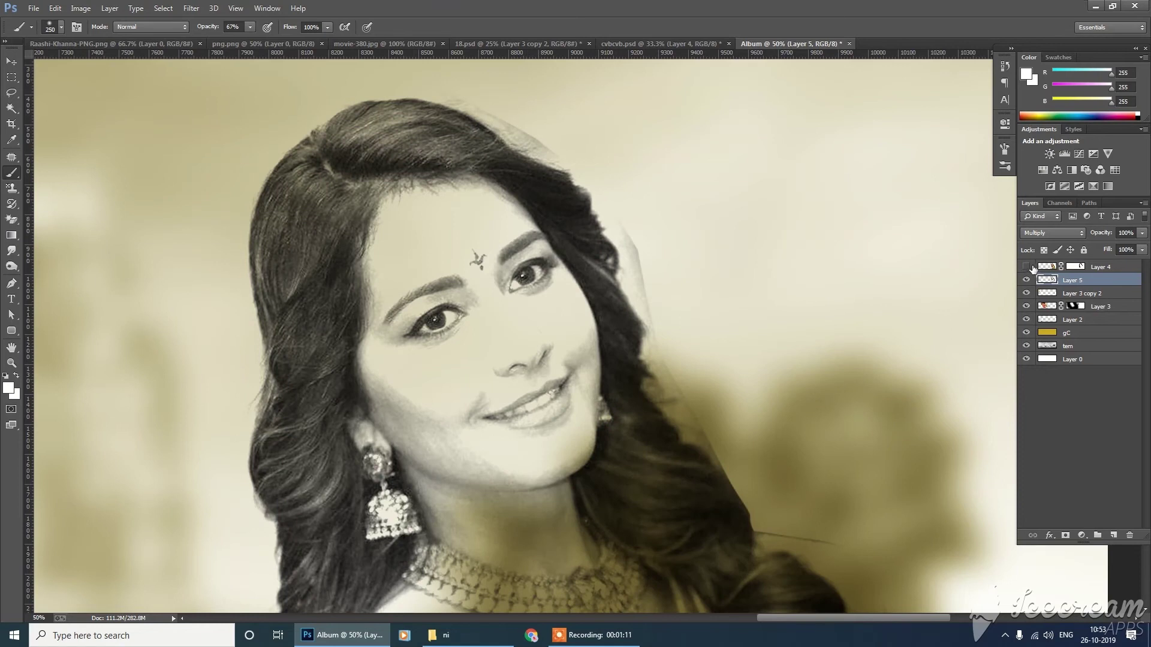
{"action": "left_click", "coordinate": [1027, 267]}
{"action": "left_click", "coordinate": [1070, 535]}
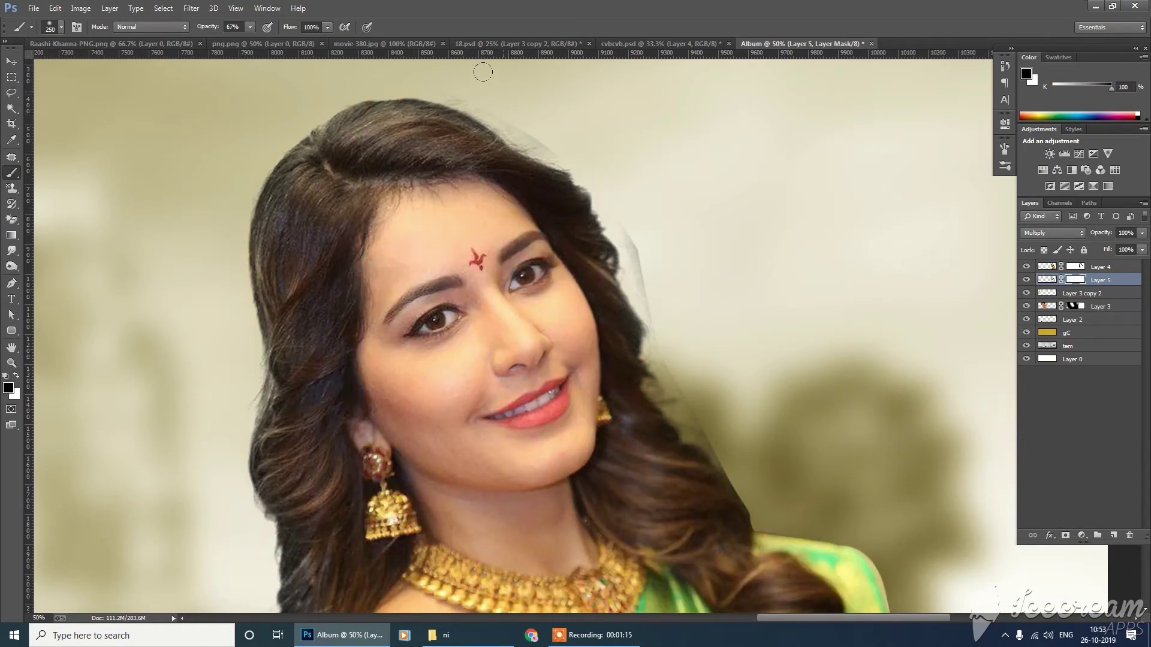
{"action": "key", "text": "bracketleft"}
{"action": "key", "text": "bracketleft"}
{"action": "mouse_move", "coordinate": [500, 109]}
{"action": "left_mouse_down"}
{"action": "mouse_move", "coordinate": [575, 149]}
{"action": "mouse_move", "coordinate": [560, 143]}
{"action": "mouse_move", "coordinate": [626, 225]}
{"action": "mouse_move", "coordinate": [652, 301]}
{"action": "mouse_move", "coordinate": [639, 242]}
{"action": "mouse_move", "coordinate": [676, 397]}
{"action": "mouse_move", "coordinate": [766, 506]}
{"action": "mouse_move", "coordinate": [732, 460]}
{"action": "mouse_move", "coordinate": [750, 491]}
{"action": "left_mouse_up"}
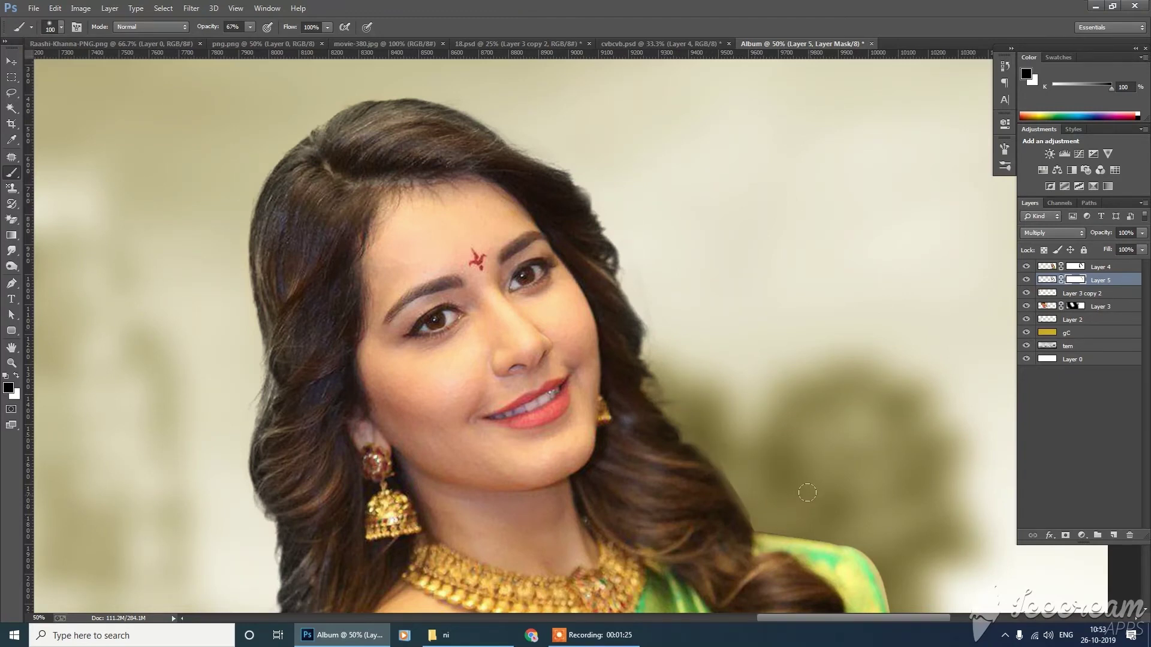
{"action": "scroll", "coordinate": [893, 467], "scroll_direction": "down", "scroll_amount": 3}
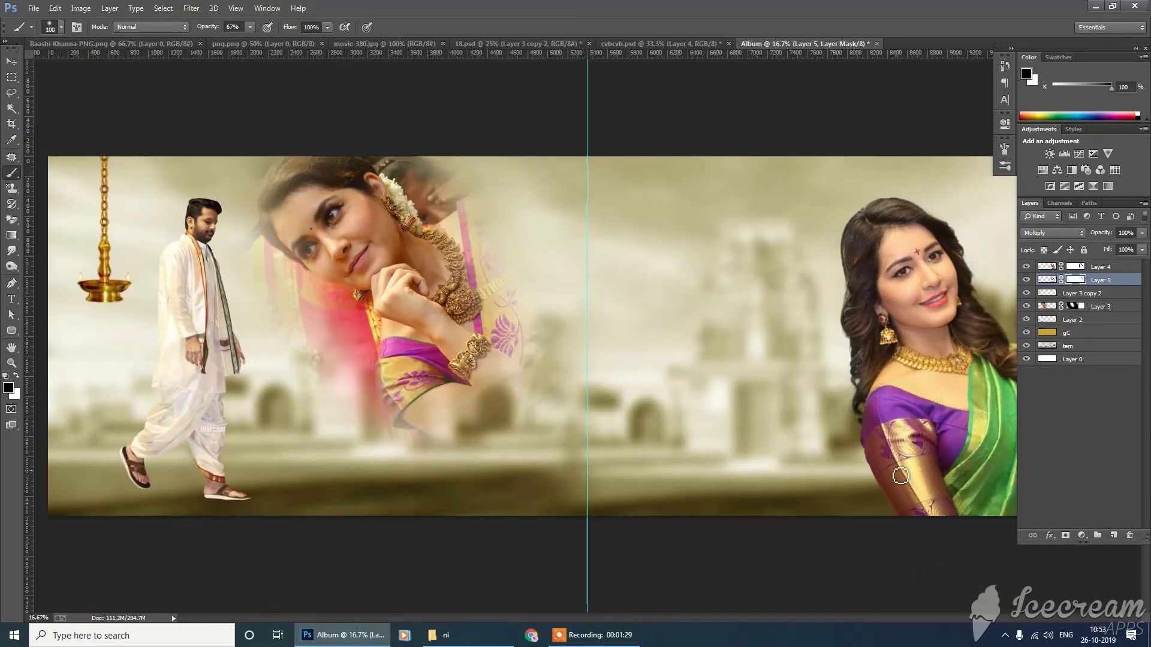
{"action": "scroll", "coordinate": [600, 372], "scroll_direction": "down", "scroll_amount": 1}
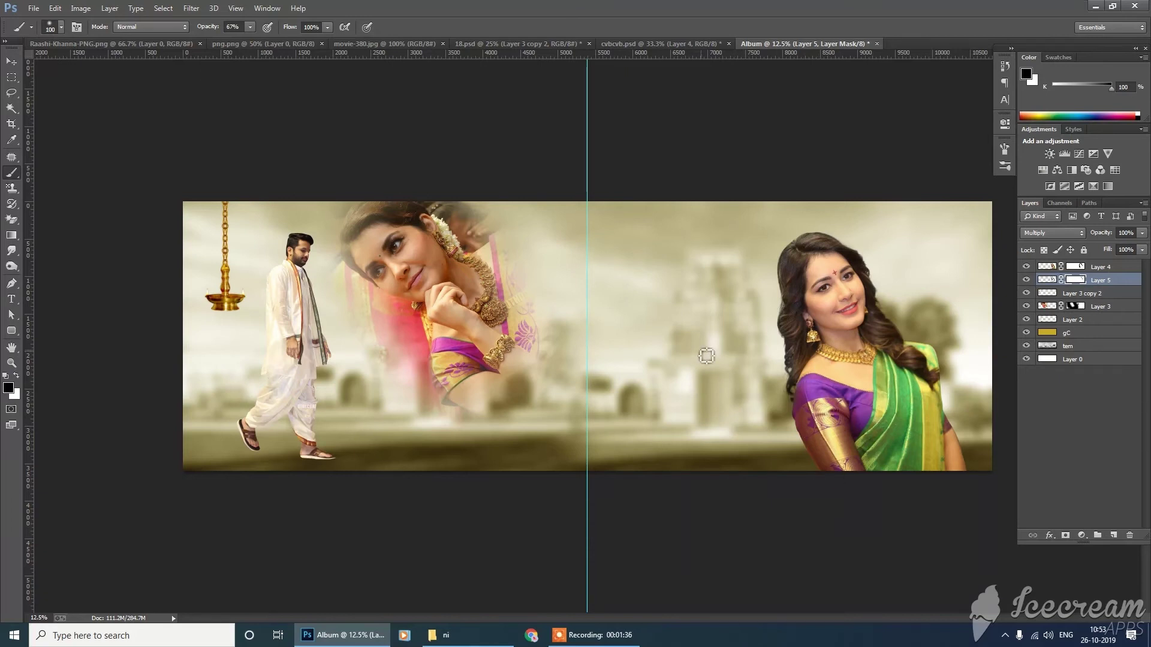
Close the used groom cutout document png.png
{"action": "left_click", "coordinate": [1088, 267]}
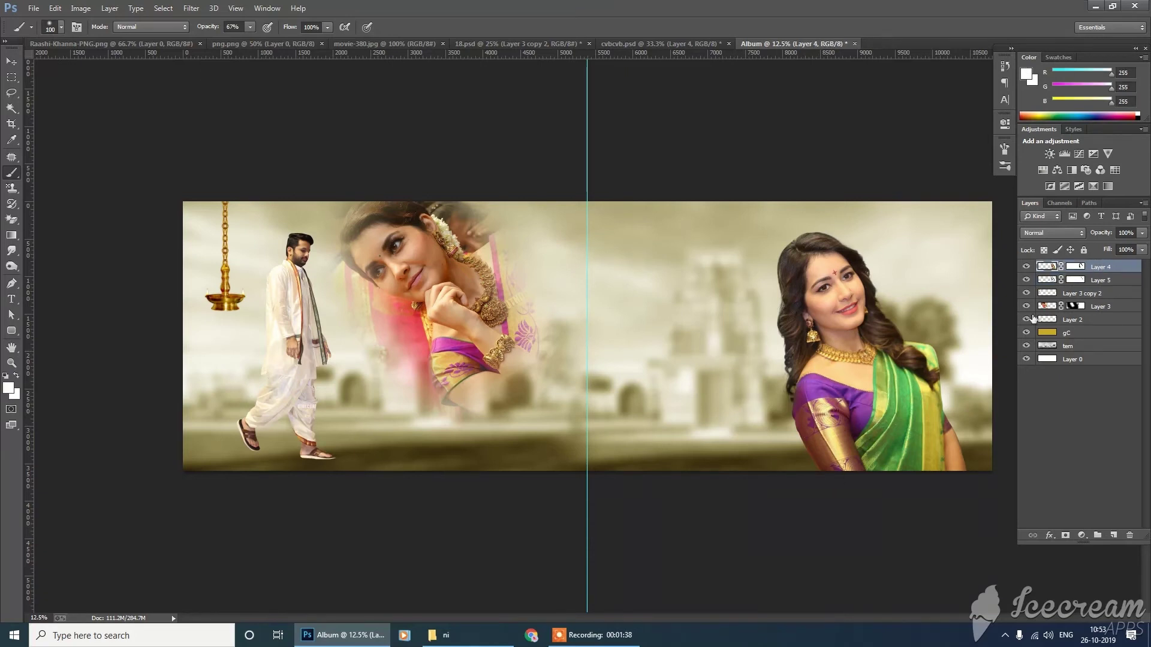
{"action": "left_click", "coordinate": [250, 41]}
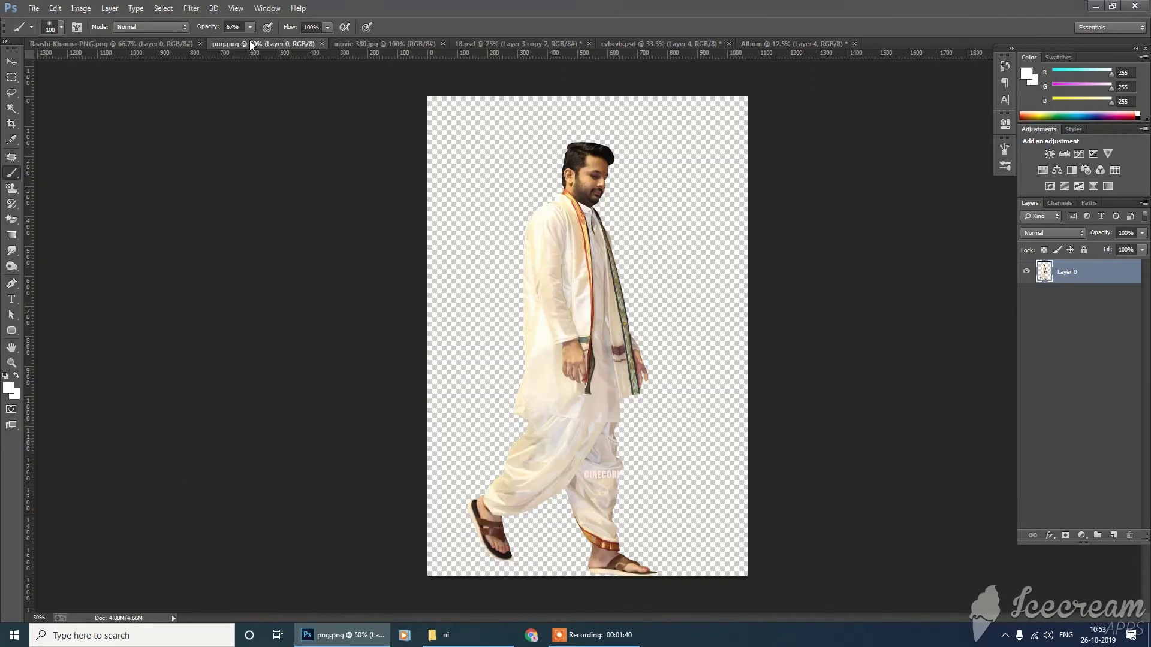
{"action": "left_click", "coordinate": [320, 45]}
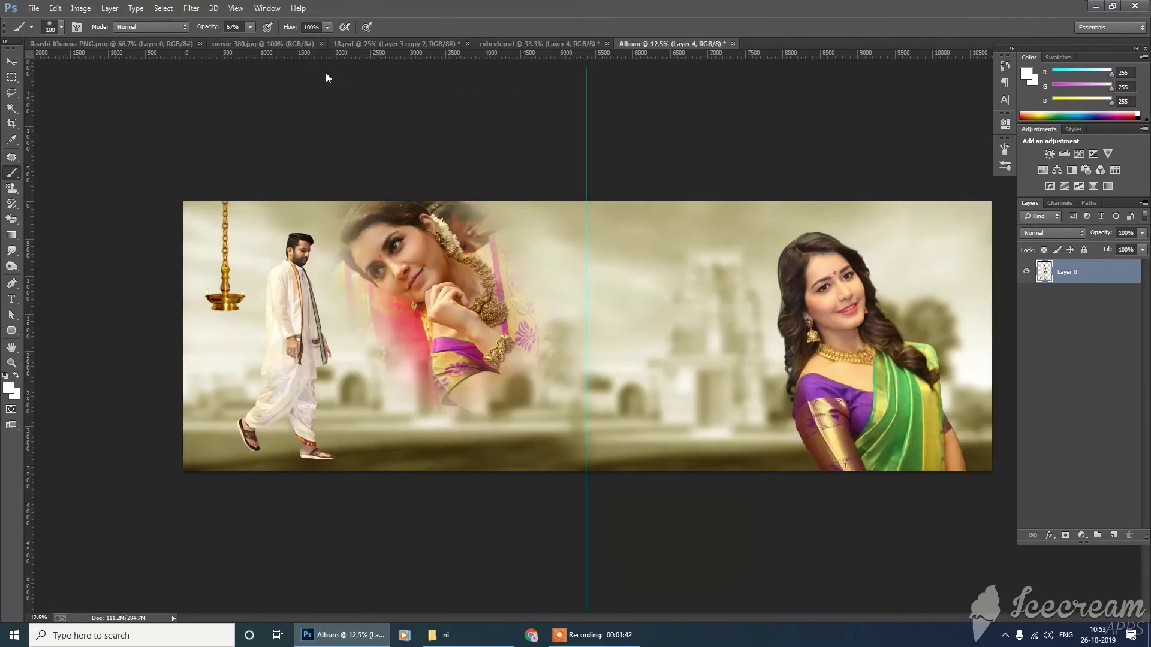
{"action": "left_click", "coordinate": [249, 44]}
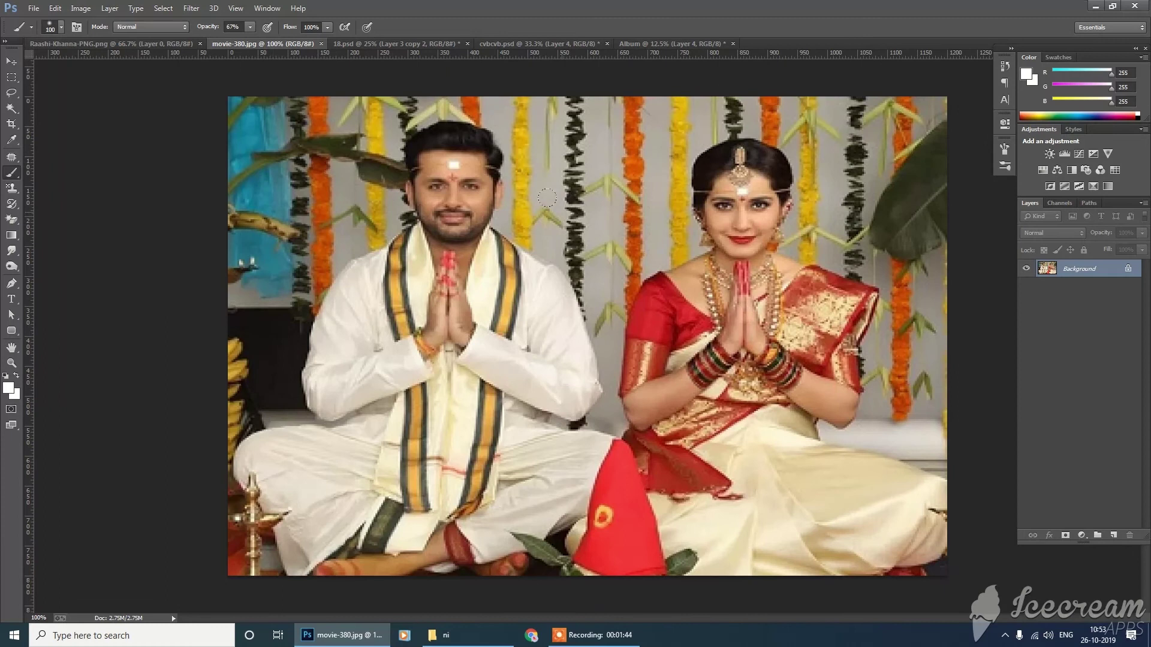
{"action": "key", "text": "v"}
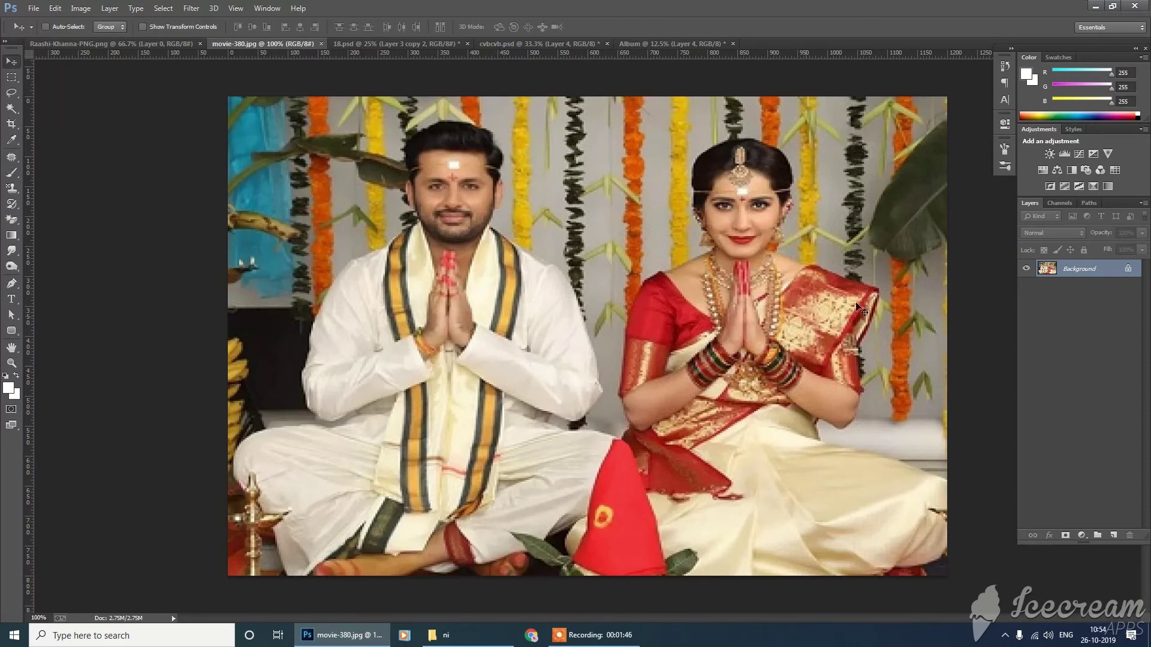
{"action": "mouse_move", "coordinate": [688, 273]}
{"action": "left_mouse_down"}
{"action": "mouse_move", "coordinate": [741, 68]}
{"action": "mouse_move", "coordinate": [674, 44]}
{"action": "mouse_move", "coordinate": [636, 46]}
{"action": "mouse_move", "coordinate": [684, 291]}
{"action": "left_mouse_up"}
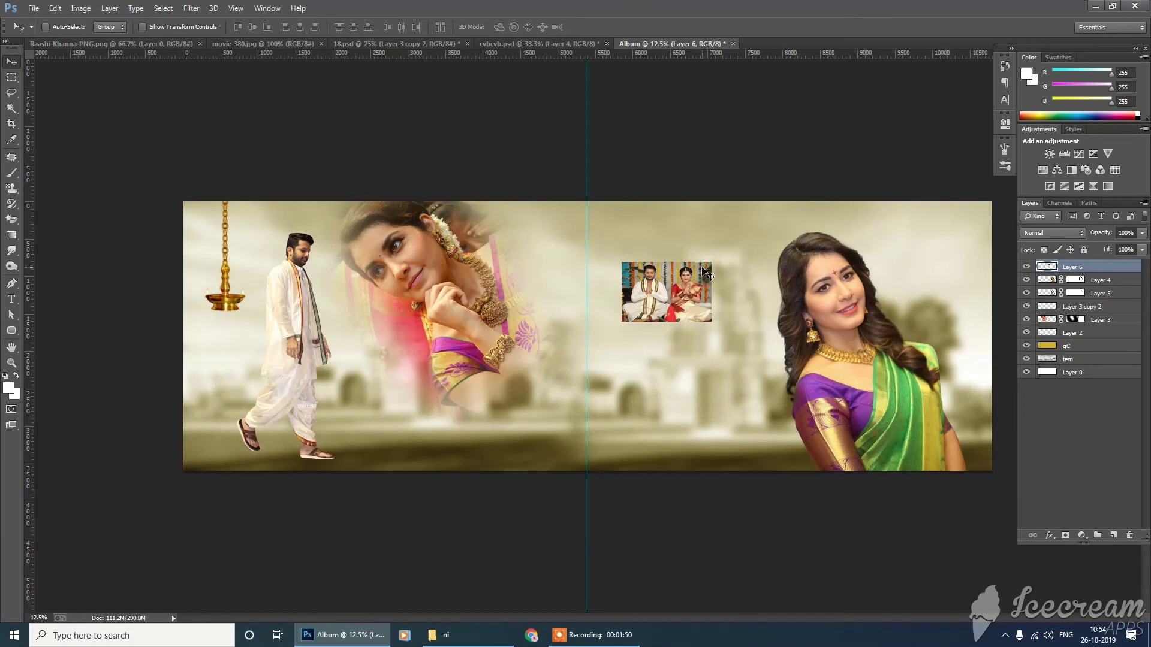
{"action": "key", "text": "ctrl+t"}
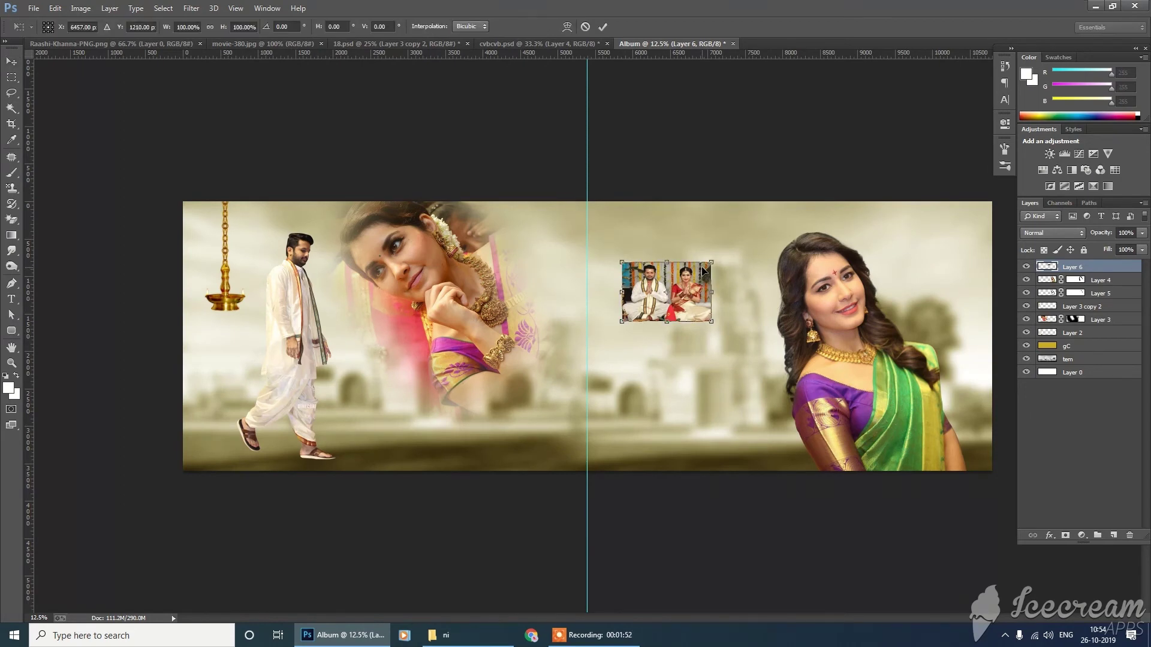
{"action": "key", "text": "ctrl+z"}
Copy the jewelled frame and its white fill from 18.psd onto the right page of the Album spread
{"action": "left_click", "coordinate": [515, 44]}
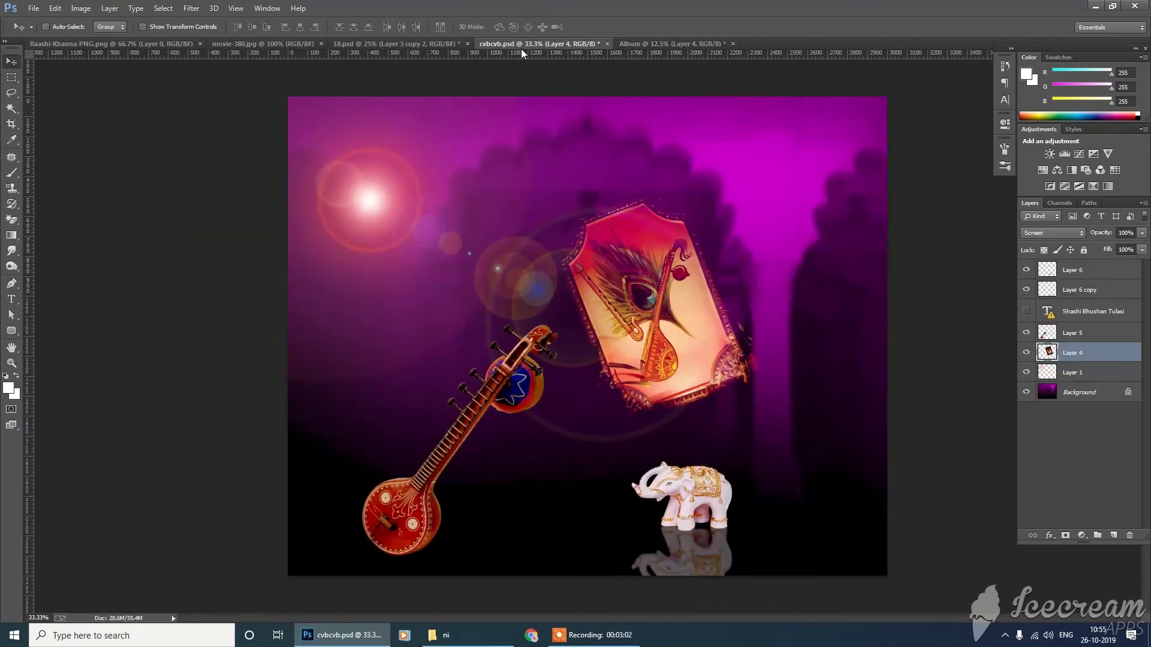
{"action": "left_click", "coordinate": [398, 43]}
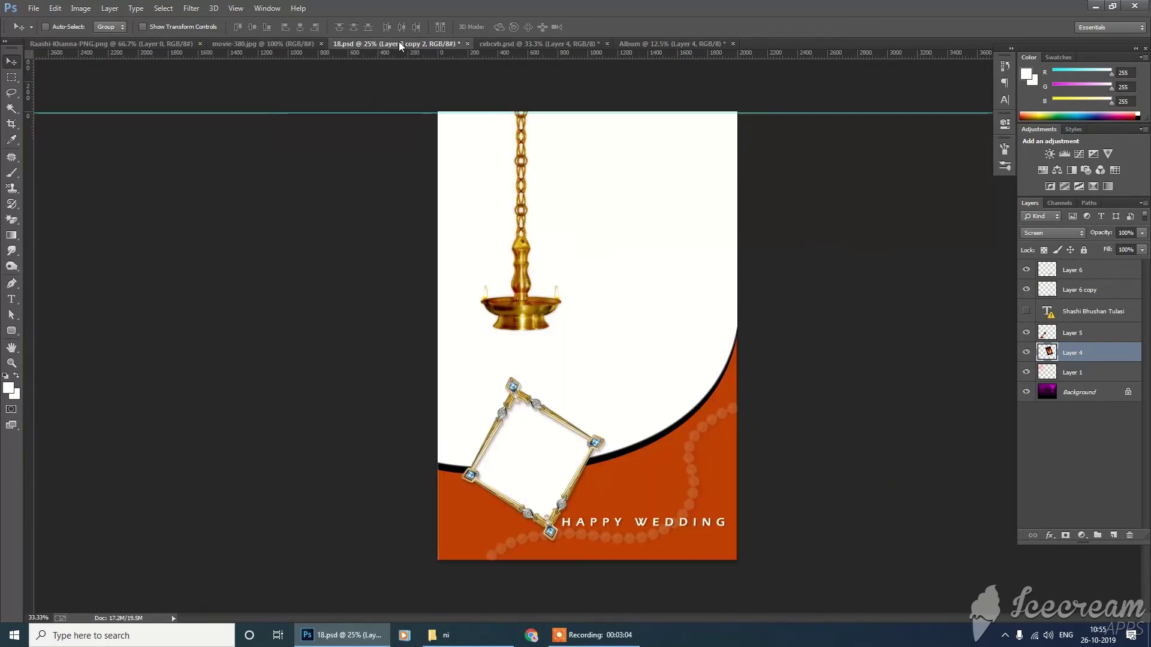
{"action": "left_click_drag", "start_coordinate": [535, 468], "coordinate": [663, 288]}
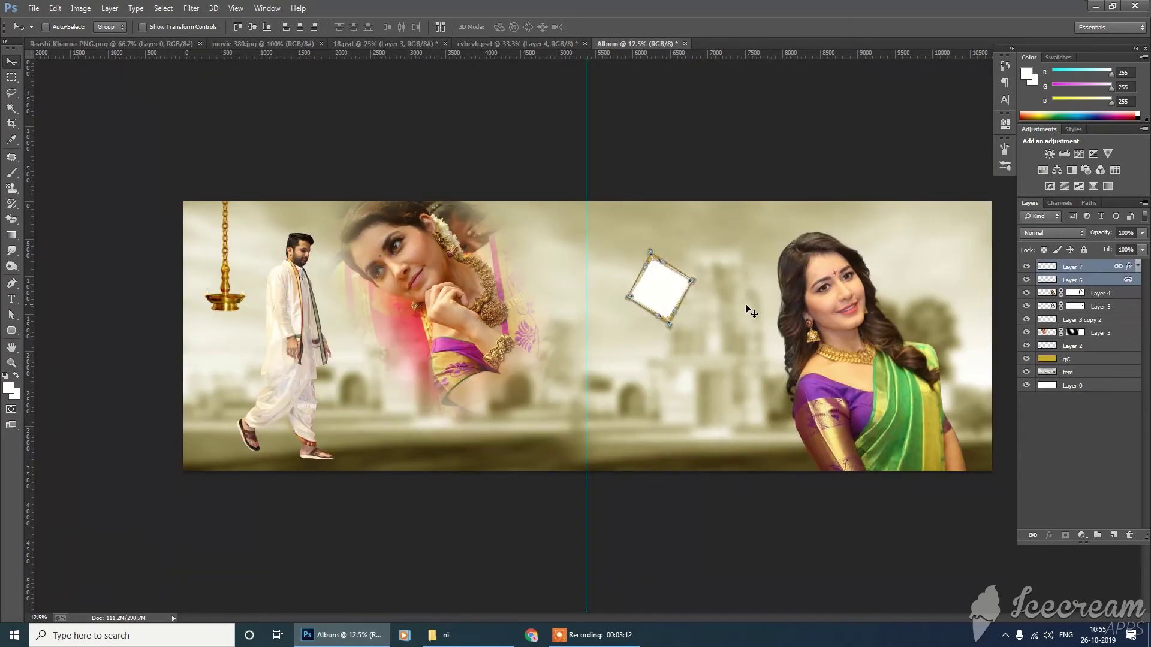
Scale the linked frame layers to about 320% and rotate them to about -121.4° so the frame stands nearly upright beside the woman
{"action": "key", "text": "ctrl+t"}
{"action": "left_click_drag", "start_coordinate": [696, 336], "coordinate": [692, 96]}
{"action": "left_click_drag", "start_coordinate": [679, 274], "coordinate": [707, 323]}
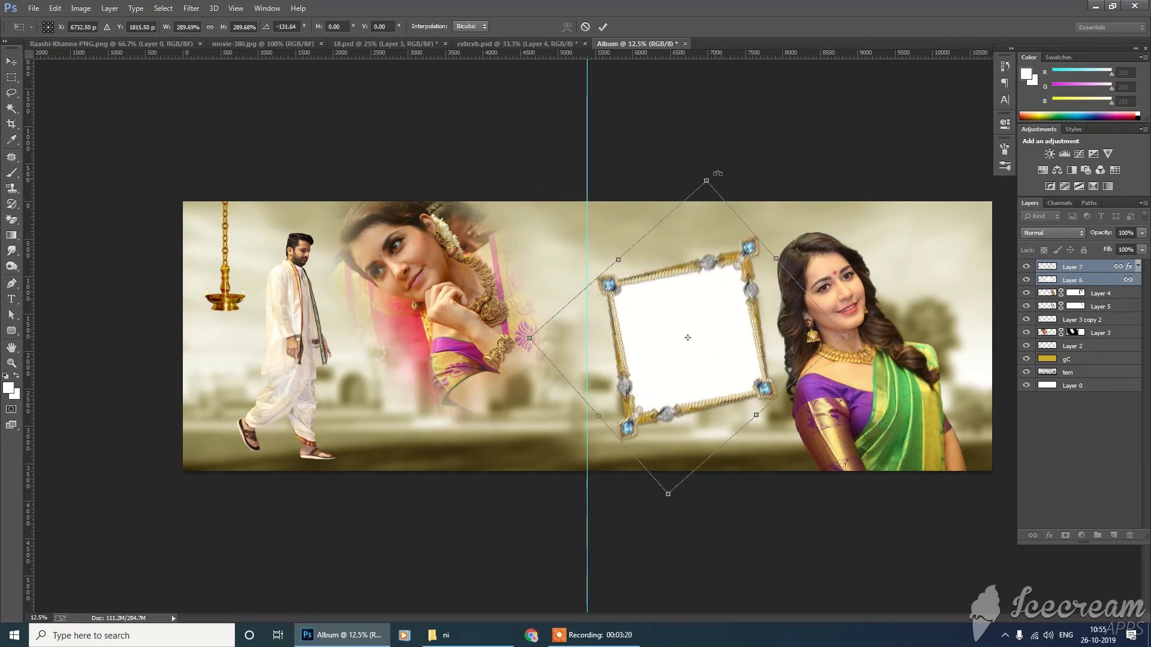
{"action": "left_click_drag", "start_coordinate": [877, 341], "coordinate": [911, 362]}
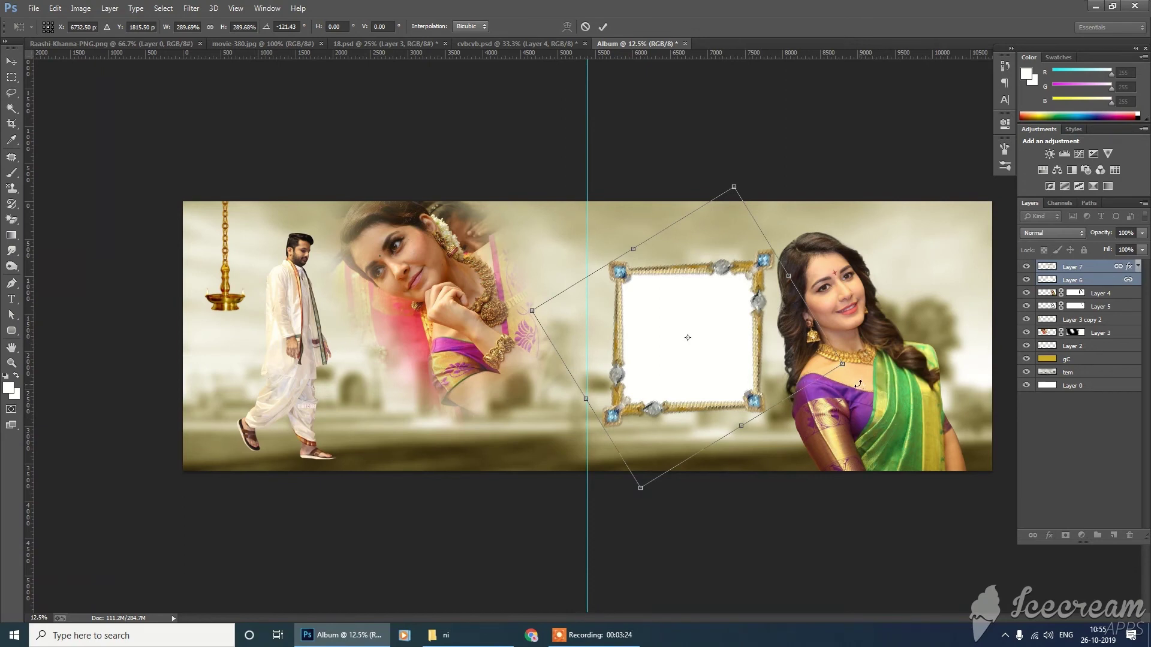
{"action": "mouse_move", "coordinate": [842, 363]}
{"action": "left_mouse_down"}
{"action": "mouse_move", "coordinate": [866, 352]}
{"action": "mouse_move", "coordinate": [857, 355]}
{"action": "left_mouse_up"}
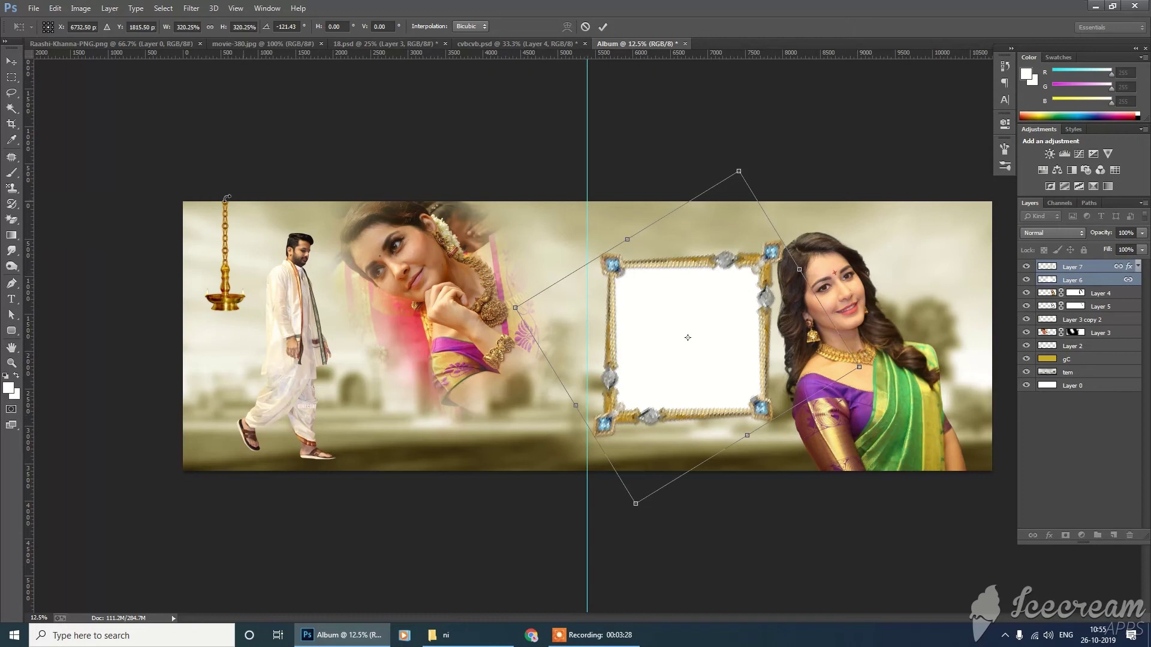
{"action": "key", "text": "Return"}
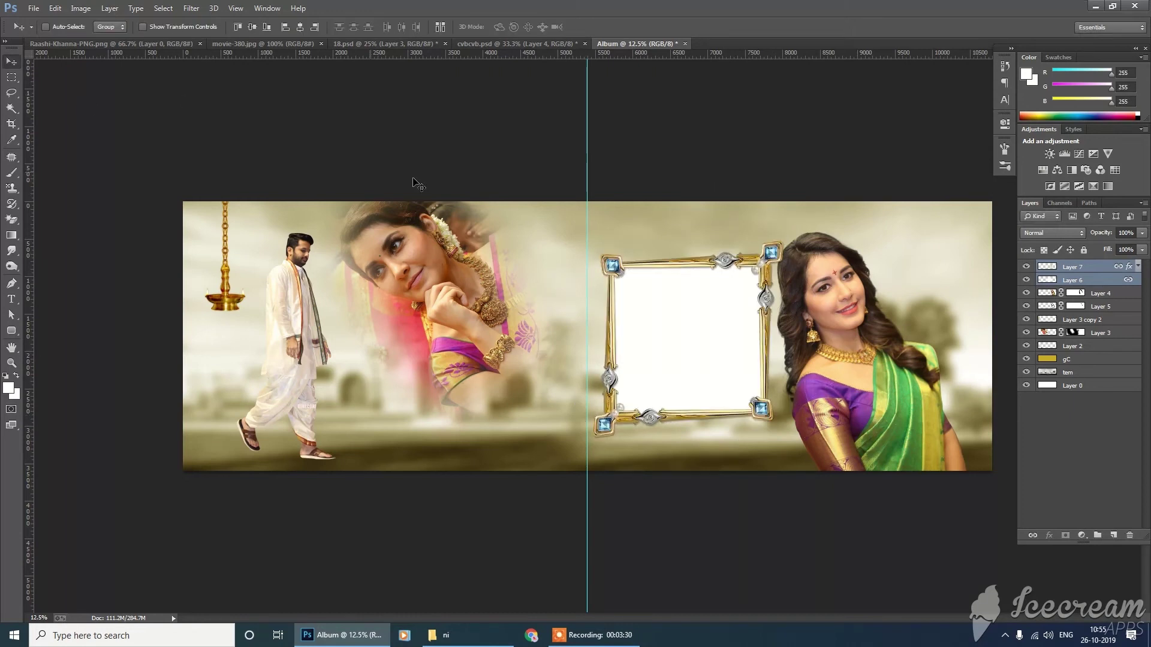
Move the linked frame layers down the stack to sit between Layer 3 copy 2 and Layer 3
{"action": "key", "text": "ctrl+bracketleft"}
{"action": "key", "text": "ctrl+bracketleft"}
{"action": "key", "text": "ctrl+bracketleft"}
{"action": "key", "text": "ctrl+bracketleft"}
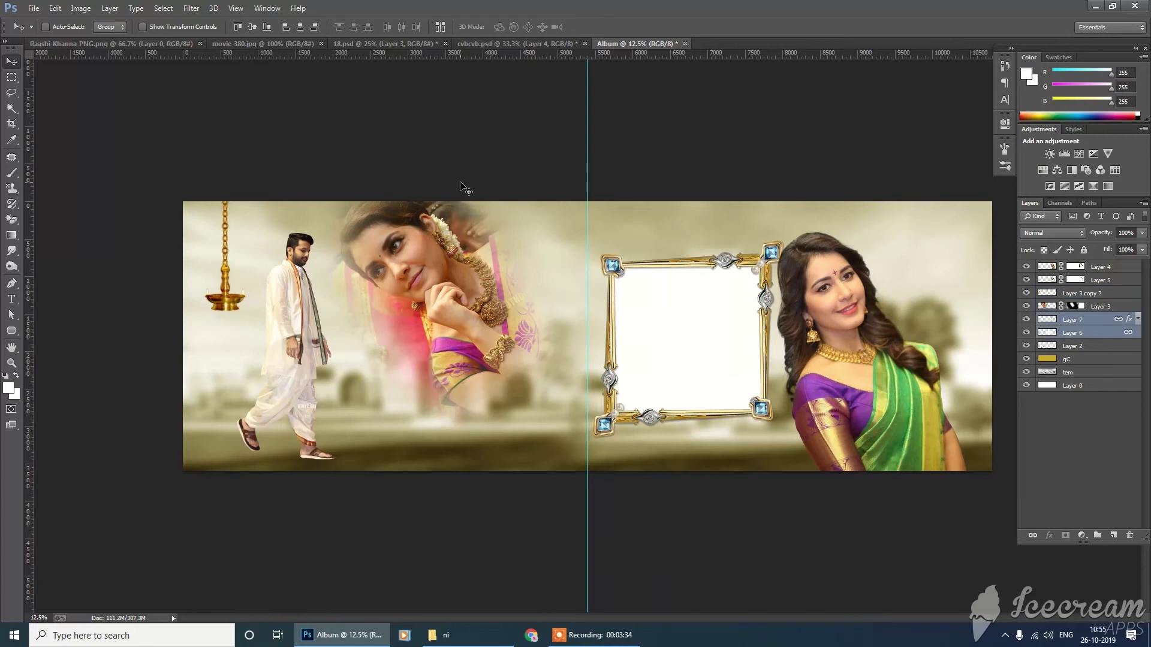
{"action": "key", "text": "ctrl+bracketright"}
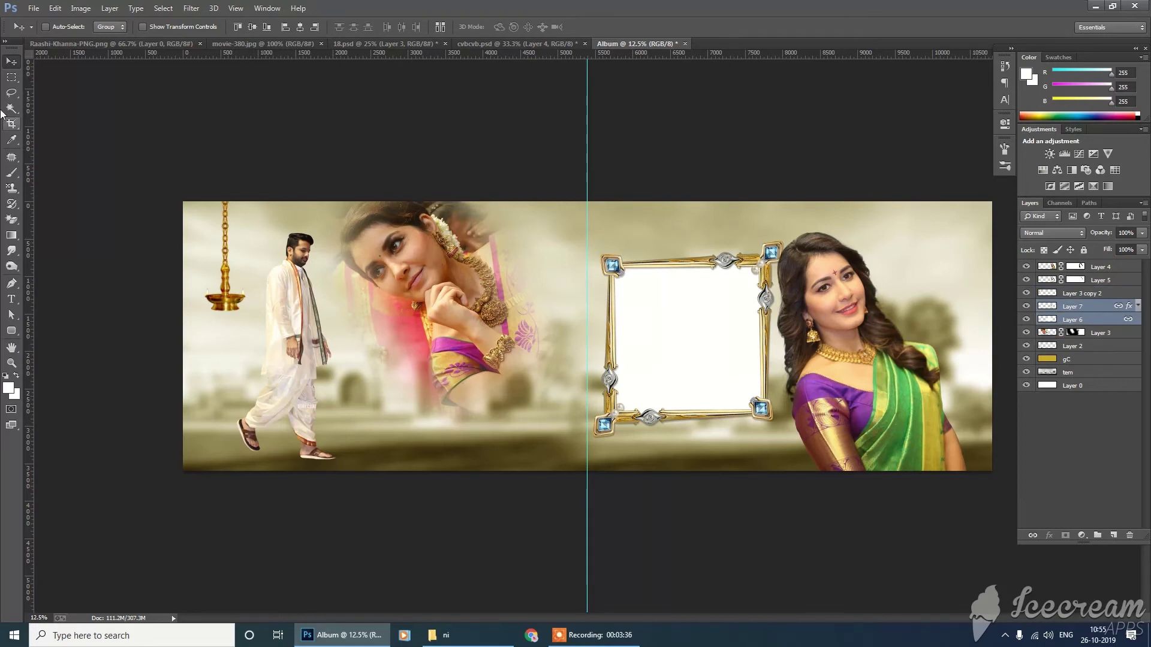
Copy the entire couple photo from movie-380.jpg and return to the Album document
{"action": "left_click", "coordinate": [96, 43]}
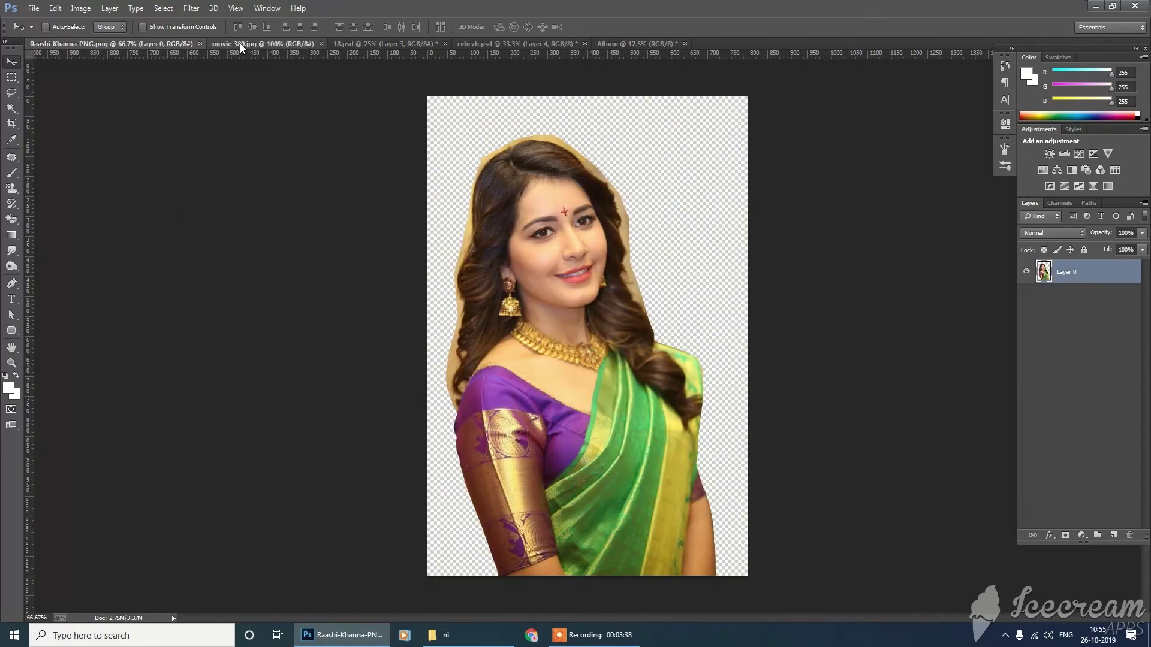
{"action": "left_click", "coordinate": [240, 43]}
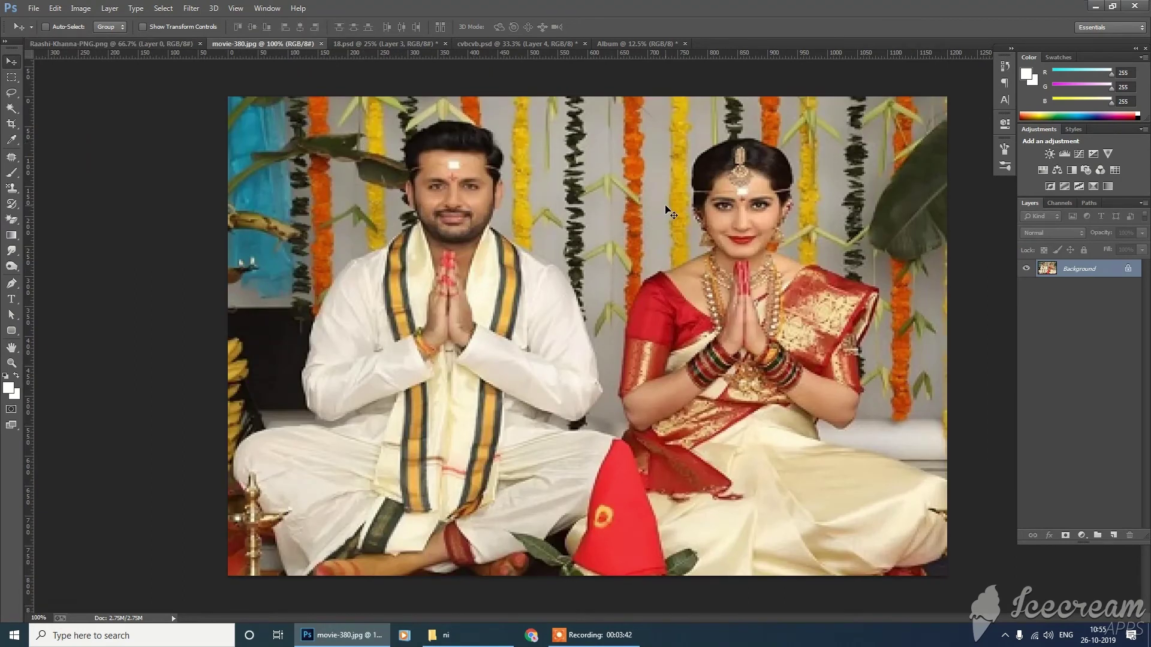
{"action": "key", "text": "ctrl+a"}
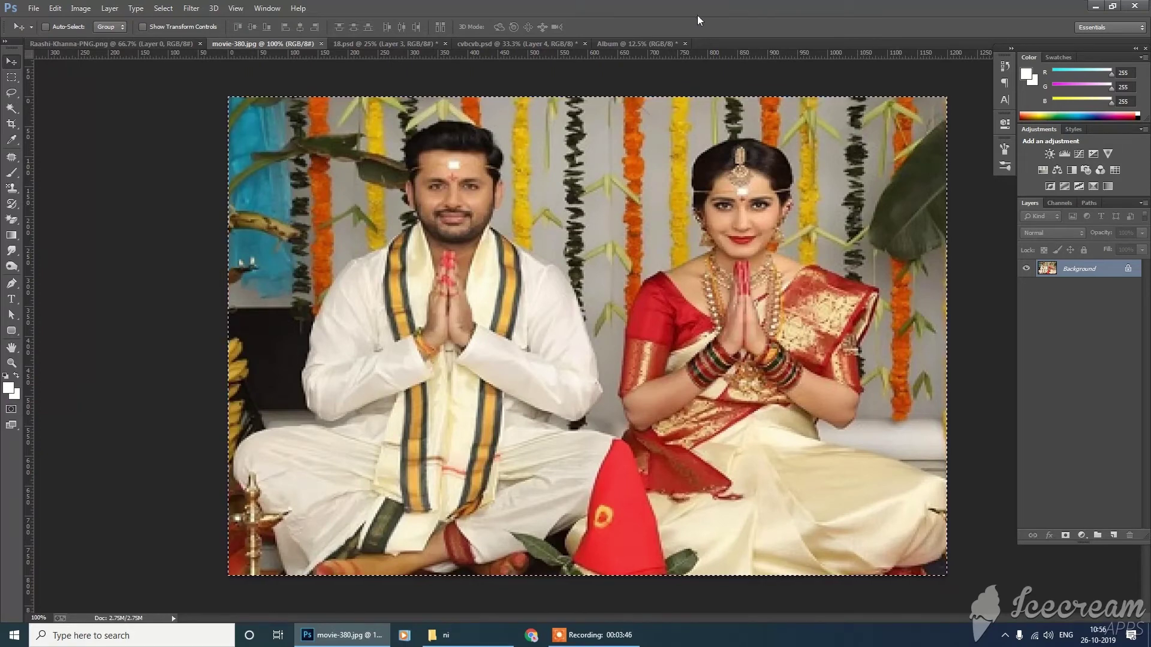
{"action": "left_click", "coordinate": [612, 45]}
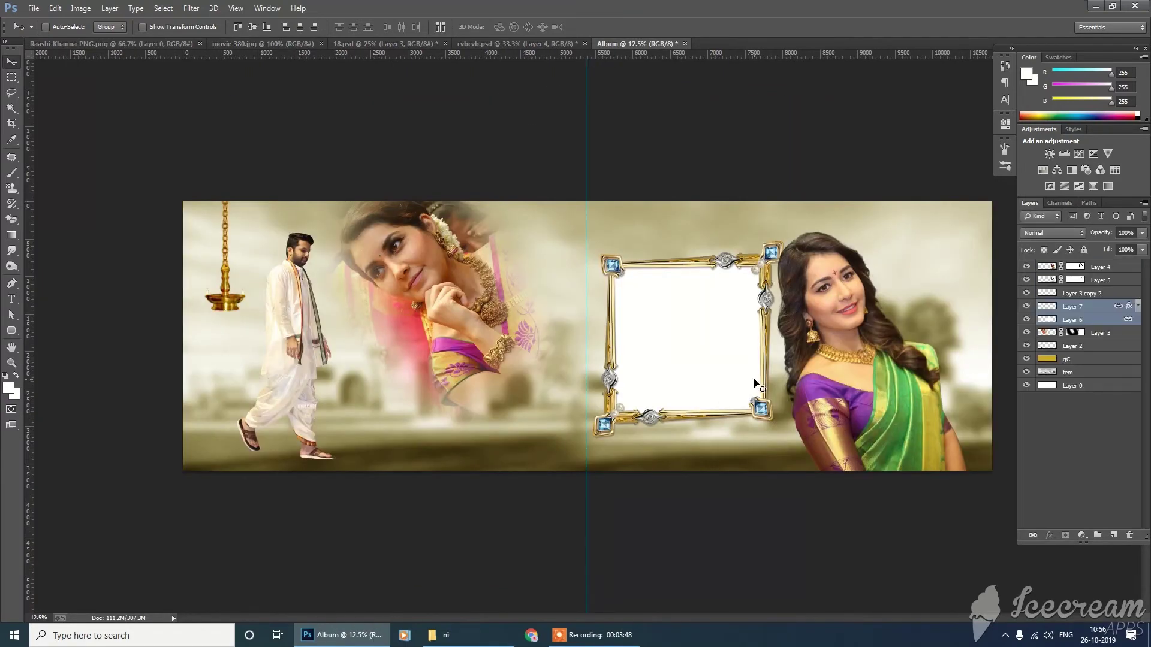
Select the white fill of the frame on Layer 6 with the Magic Wand and paste the couple photo into that selection
{"action": "right_click", "coordinate": [669, 342]}
{"action": "left_click", "coordinate": [687, 351]}
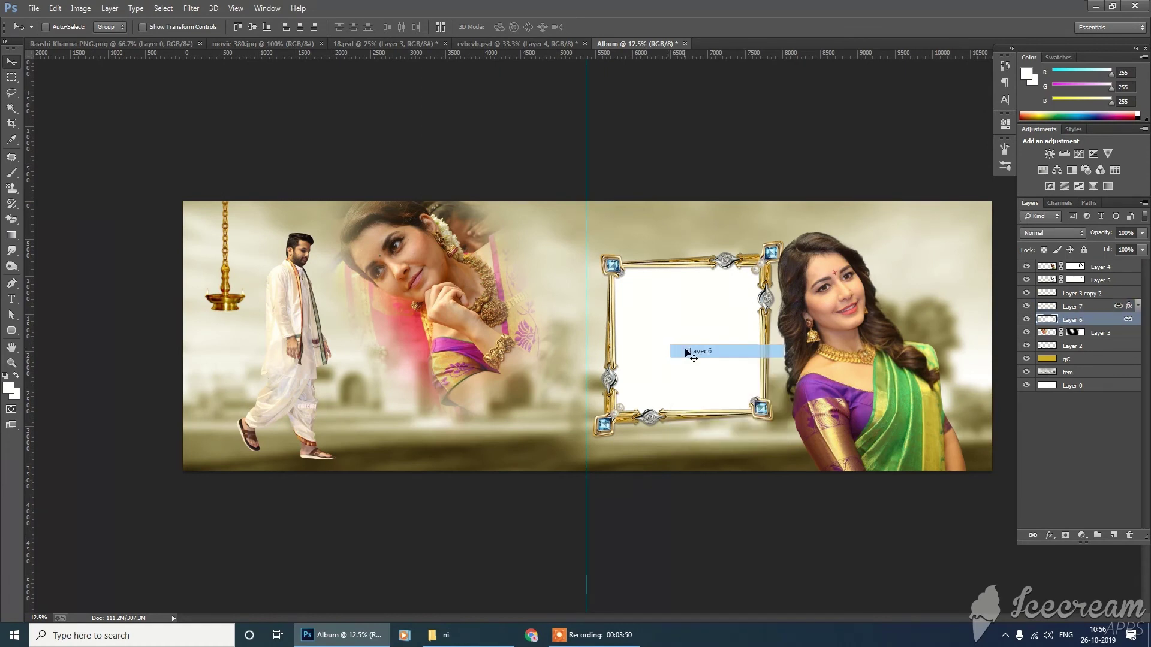
{"action": "right_click", "coordinate": [670, 327]}
{"action": "left_click", "coordinate": [691, 334]}
{"action": "right_click", "coordinate": [677, 302]}
{"action": "left_click", "coordinate": [699, 310]}
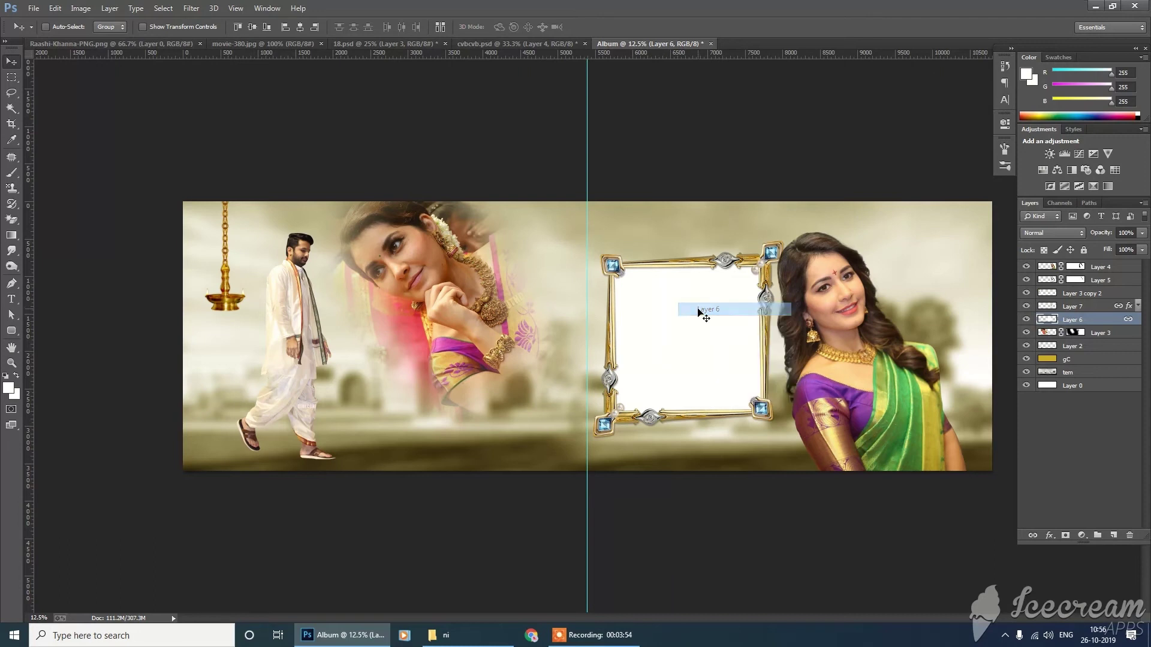
{"action": "key", "text": "w"}
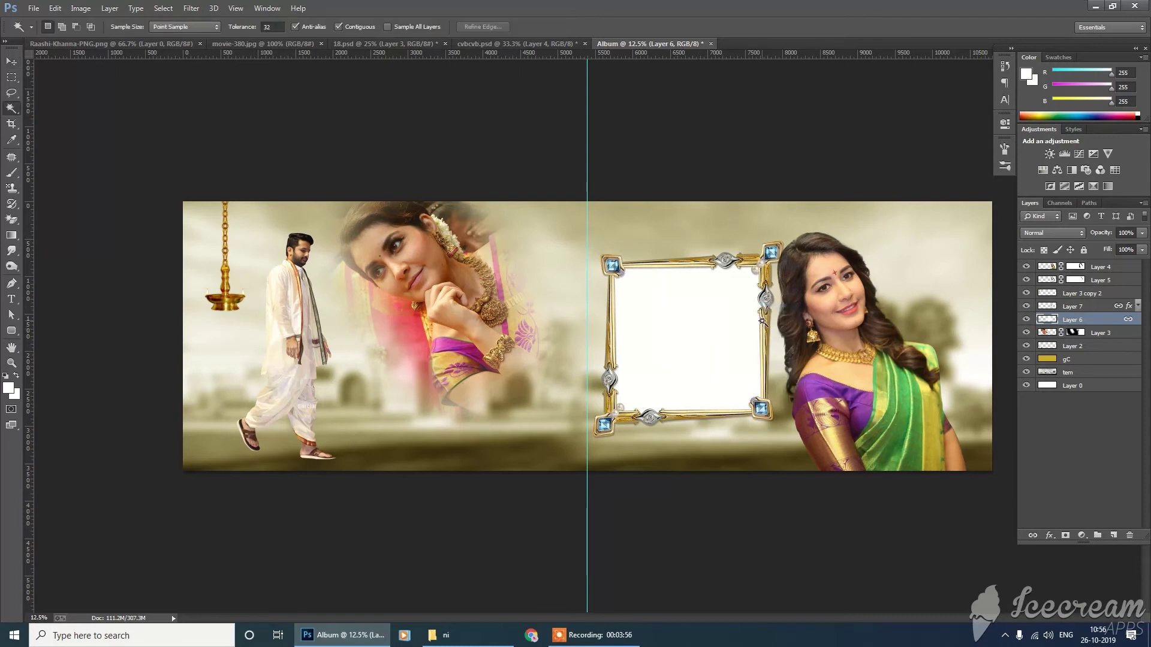
{"action": "left_click", "coordinate": [684, 309]}
{"action": "key", "text": "ctrl+shift+alt+v"}
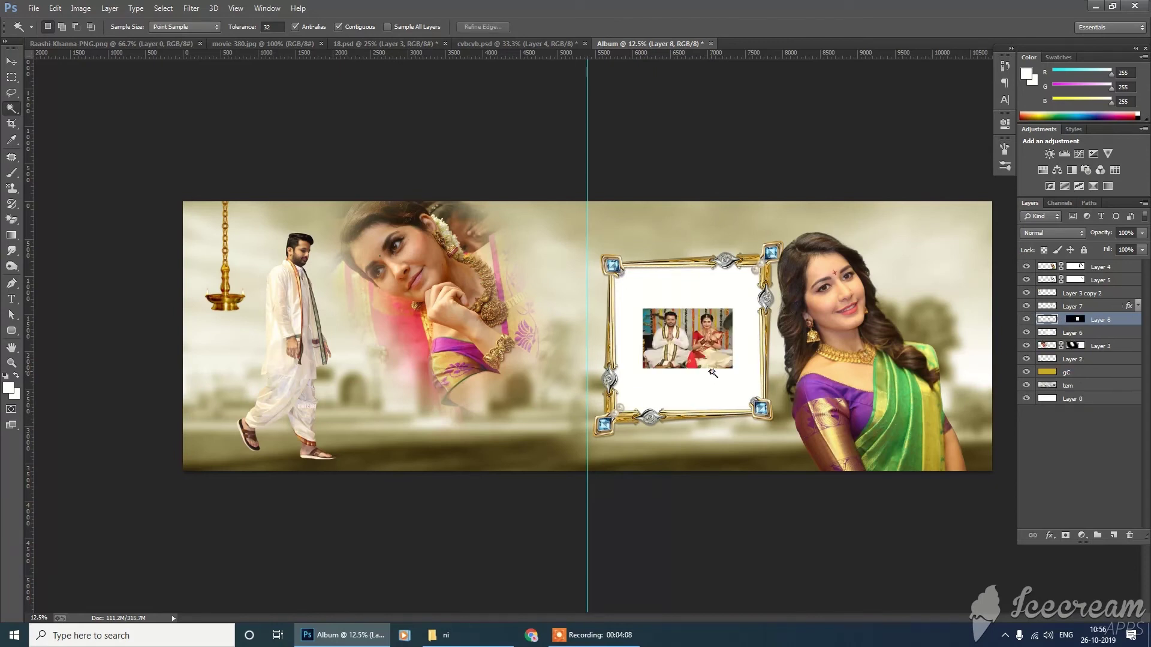
Enlarge the pasted couple photo until it fills the opening of the jewelled frame
{"action": "key", "text": "ctrl+t"}
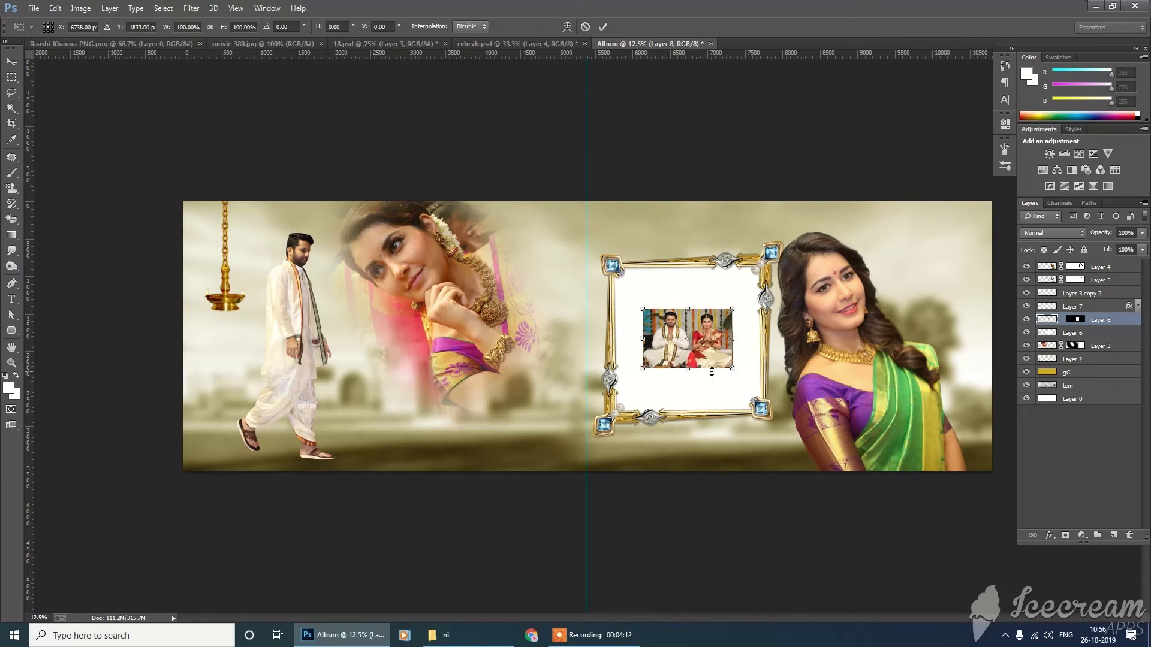
{"action": "left_click_drag", "start_coordinate": [732, 309], "coordinate": [779, 226]}
{"action": "key", "text": "Return"}
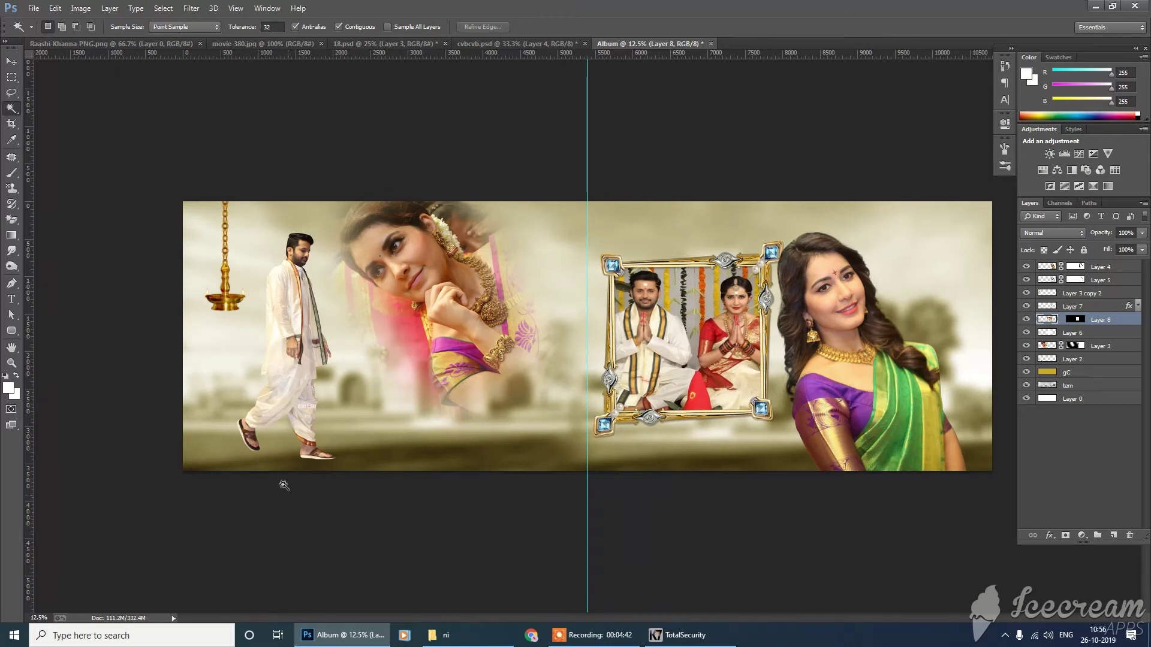
{"action": "left_click", "coordinate": [12, 62]}
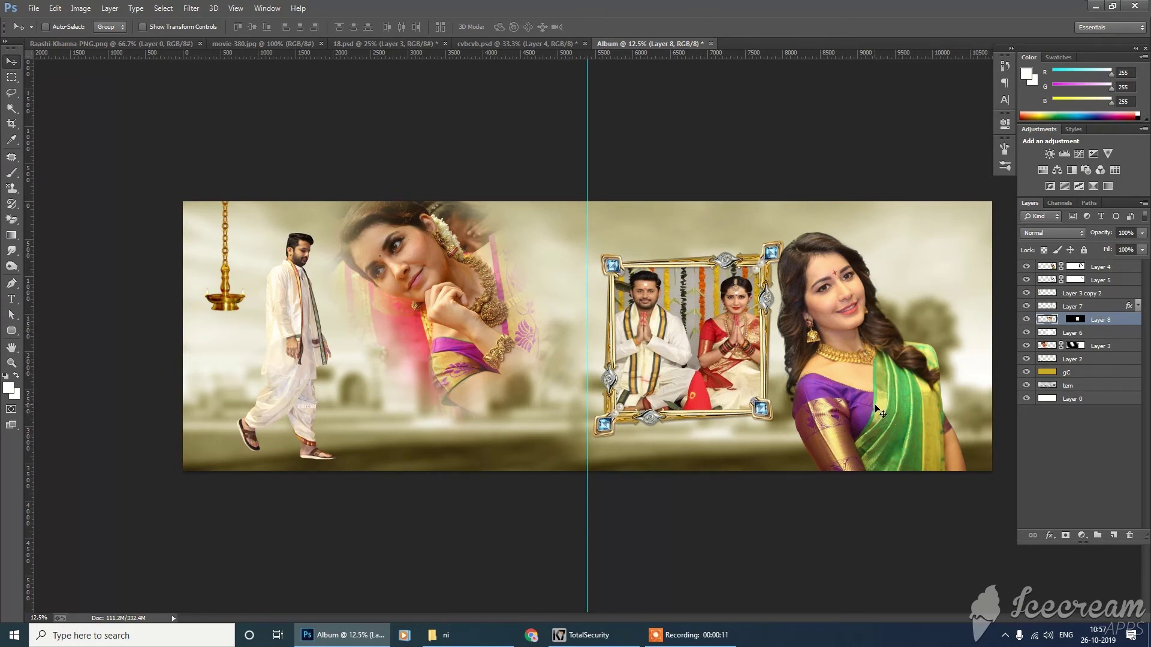
{"action": "right_click", "coordinate": [669, 308]}
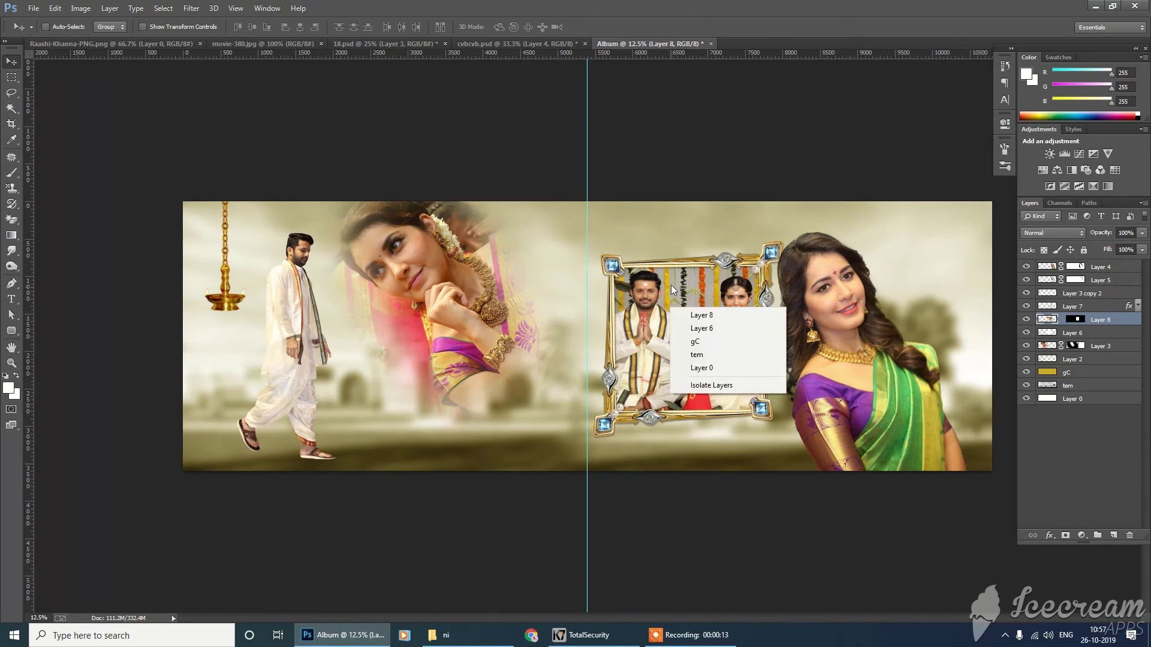
{"action": "left_click", "coordinate": [670, 267]}
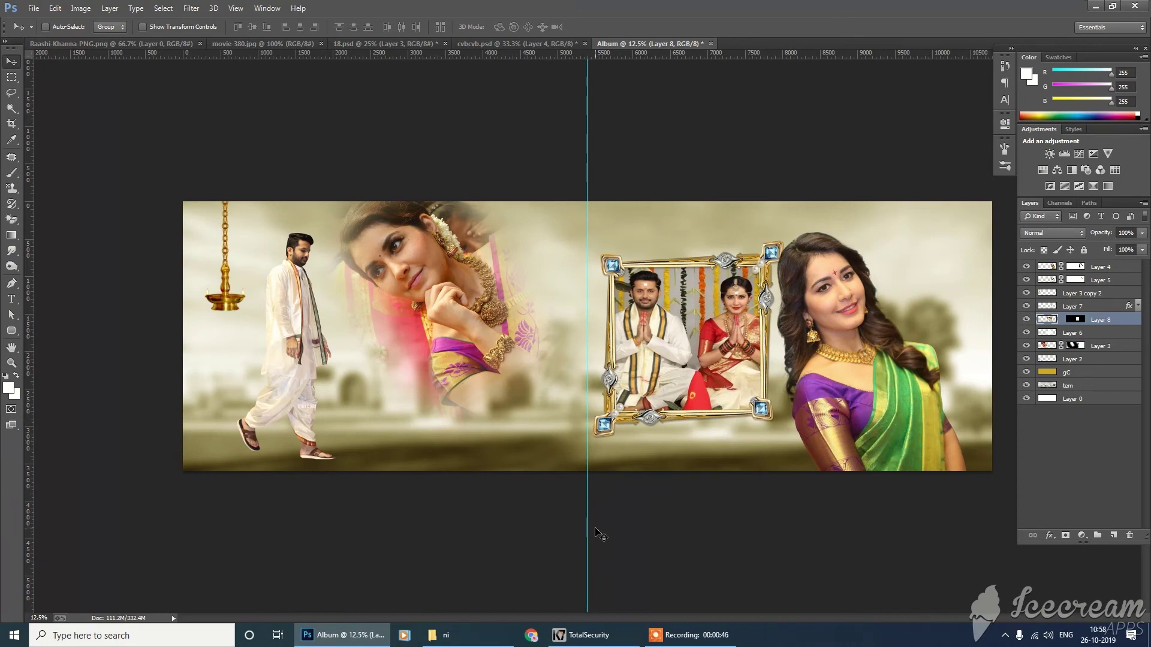
Add white 28 pt PMingLiU-ExtB text with the groom's first name beside his feet
{"action": "left_click", "coordinate": [10, 299]}
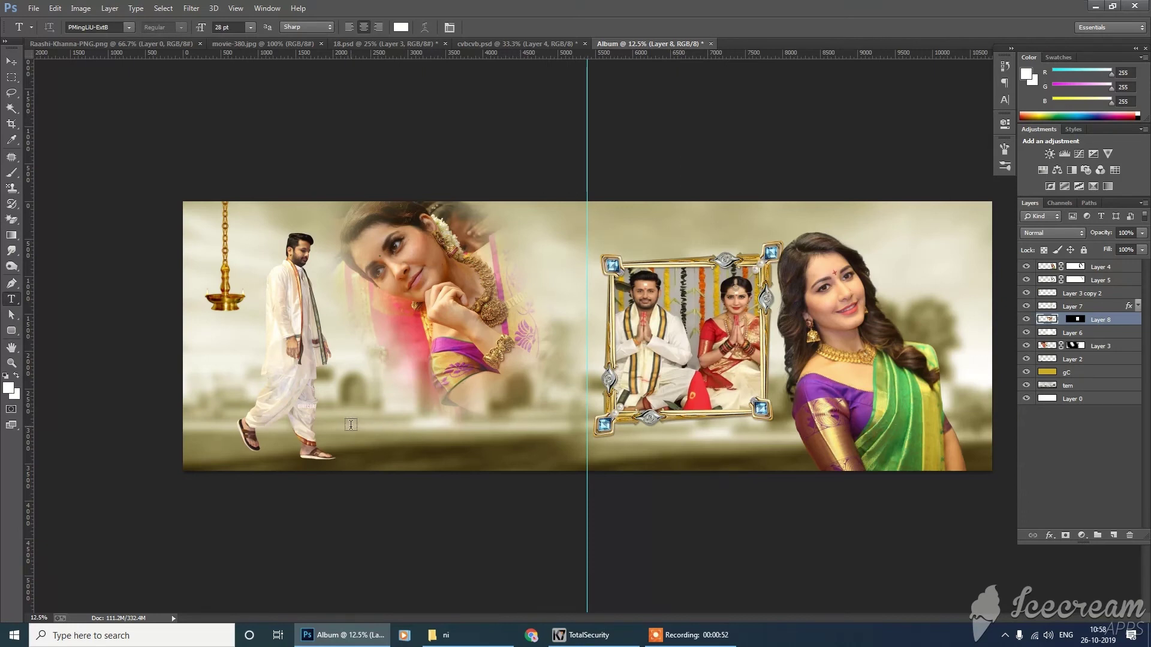
{"action": "left_click", "coordinate": [351, 424]}
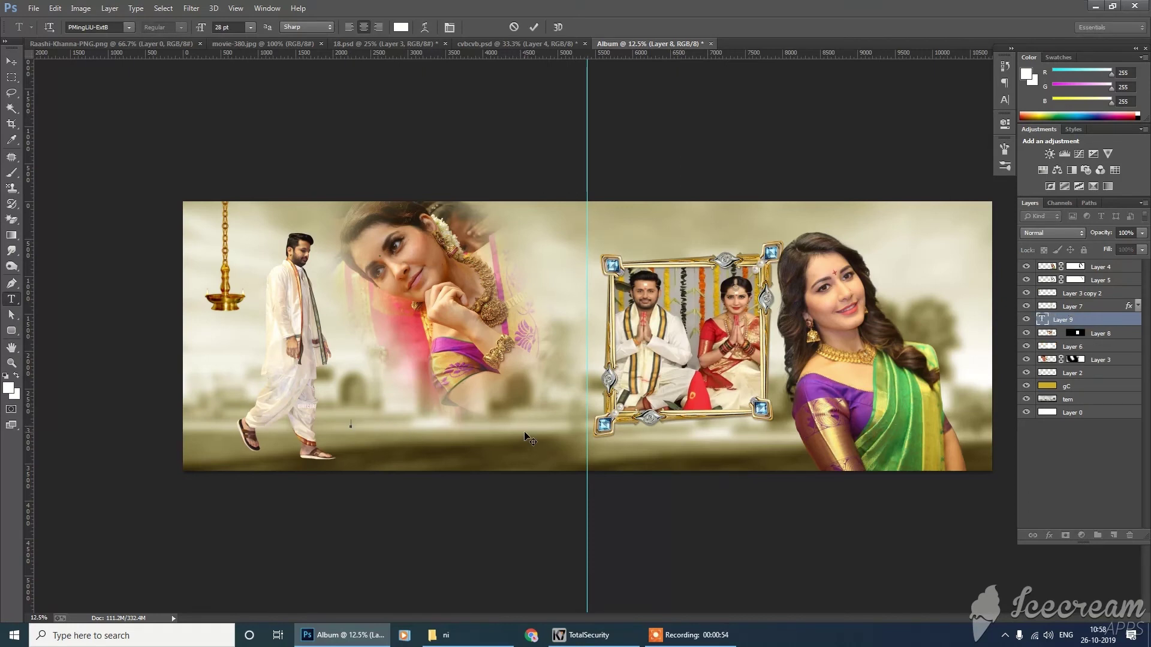
{"action": "type", "text": "Nithin"}
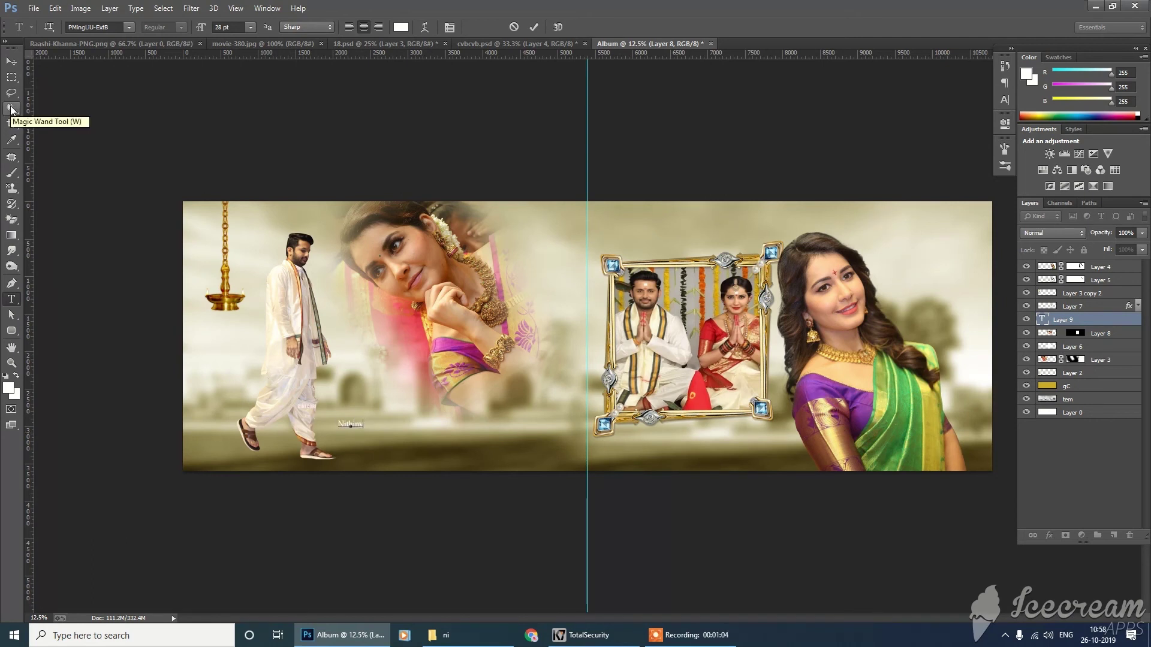
{"action": "key", "text": "ctrl+t"}
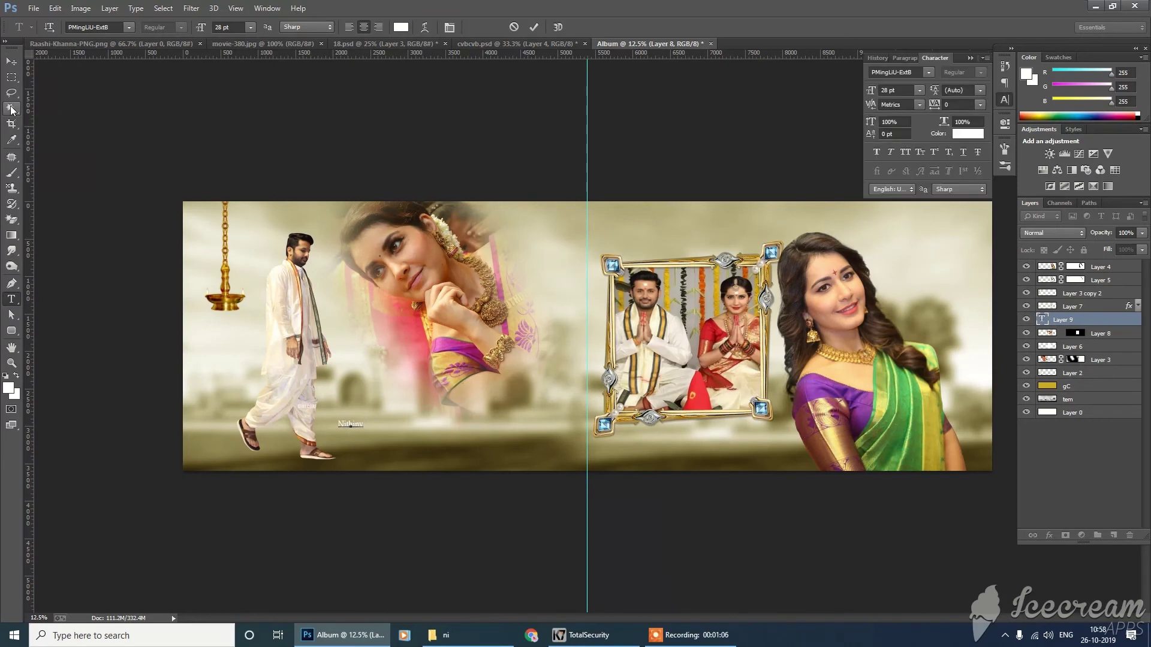
{"action": "type", "text": "e"}
{"action": "key", "text": "BackSpace"}
{"action": "left_click", "coordinate": [17, 63]}
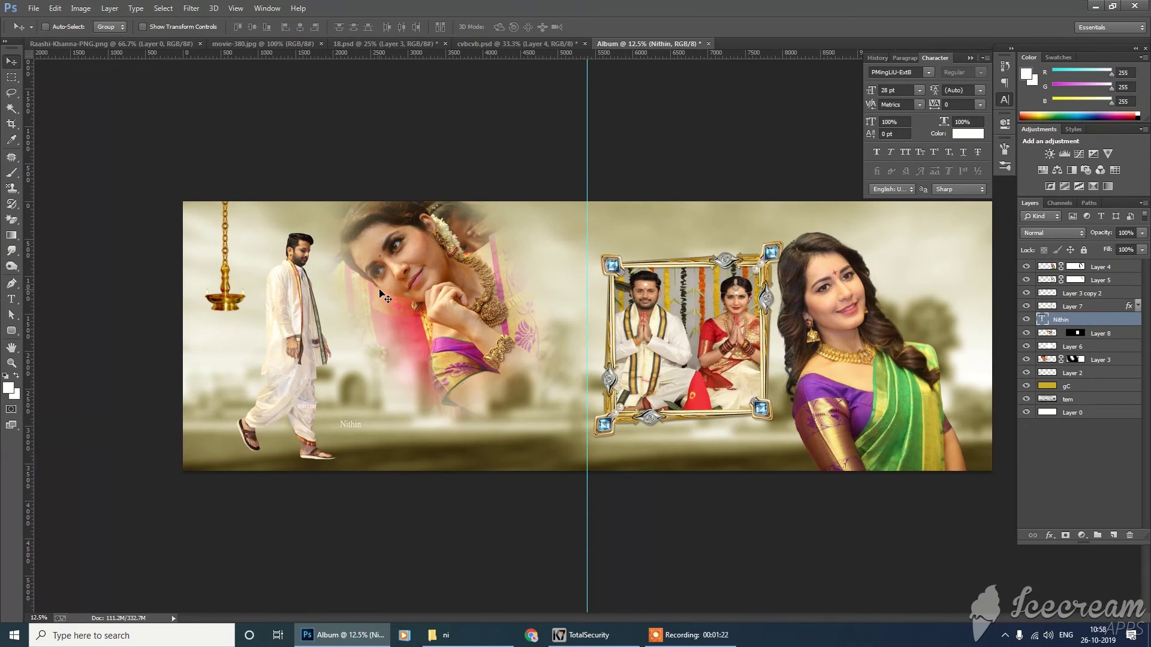
Enlarge the name text to 129.25 pt and position it between the walking groom and the blended bride portrait
{"action": "key", "text": "ctrl+t"}
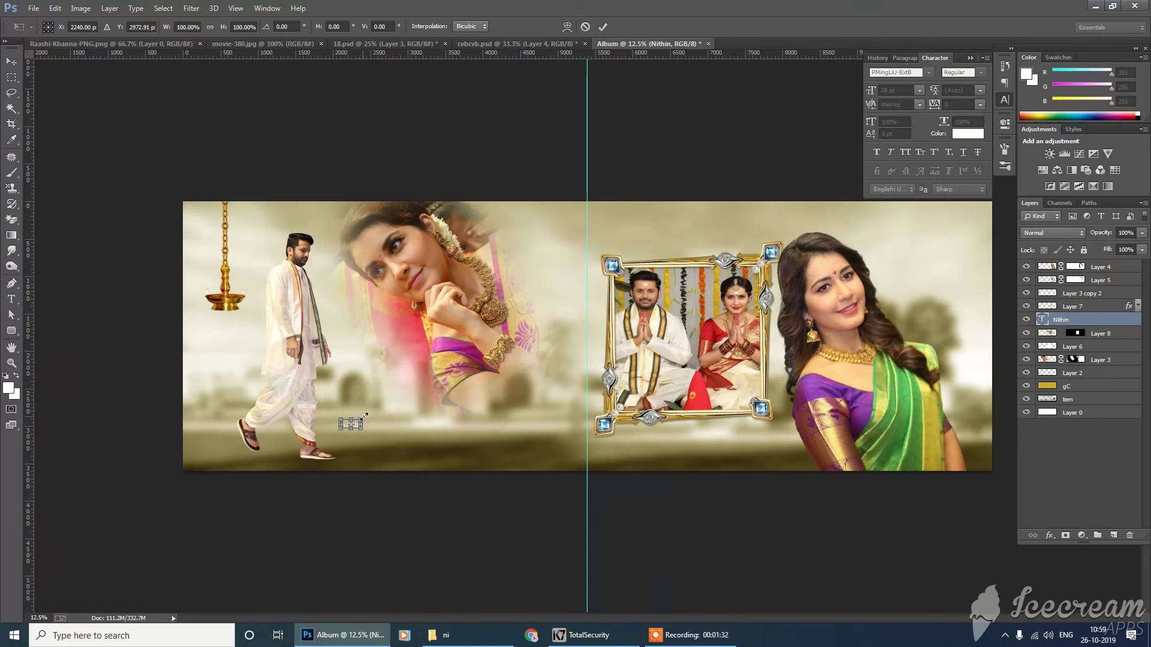
{"action": "left_click_drag", "start_coordinate": [364, 418], "coordinate": [414, 434]}
{"action": "left_click_drag", "start_coordinate": [455, 400], "coordinate": [419, 408]}
{"action": "key", "text": "Return"}
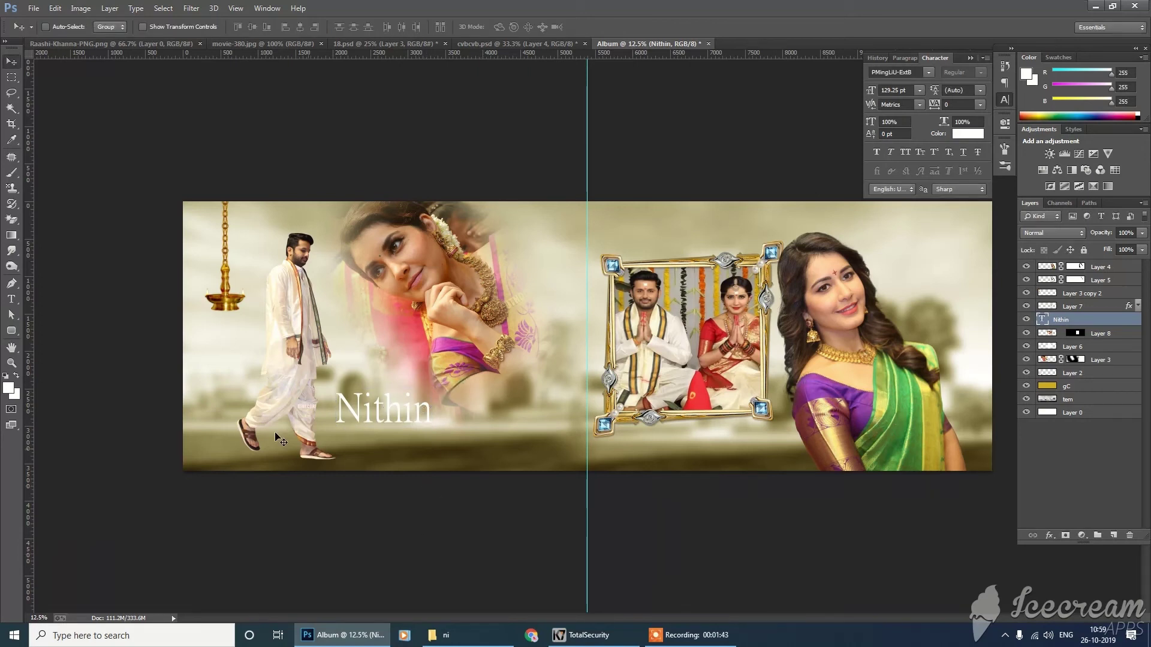
Try purple 6d2e91 as the colour of the whole name text, and set it back to white
{"action": "left_click", "coordinate": [11, 300]}
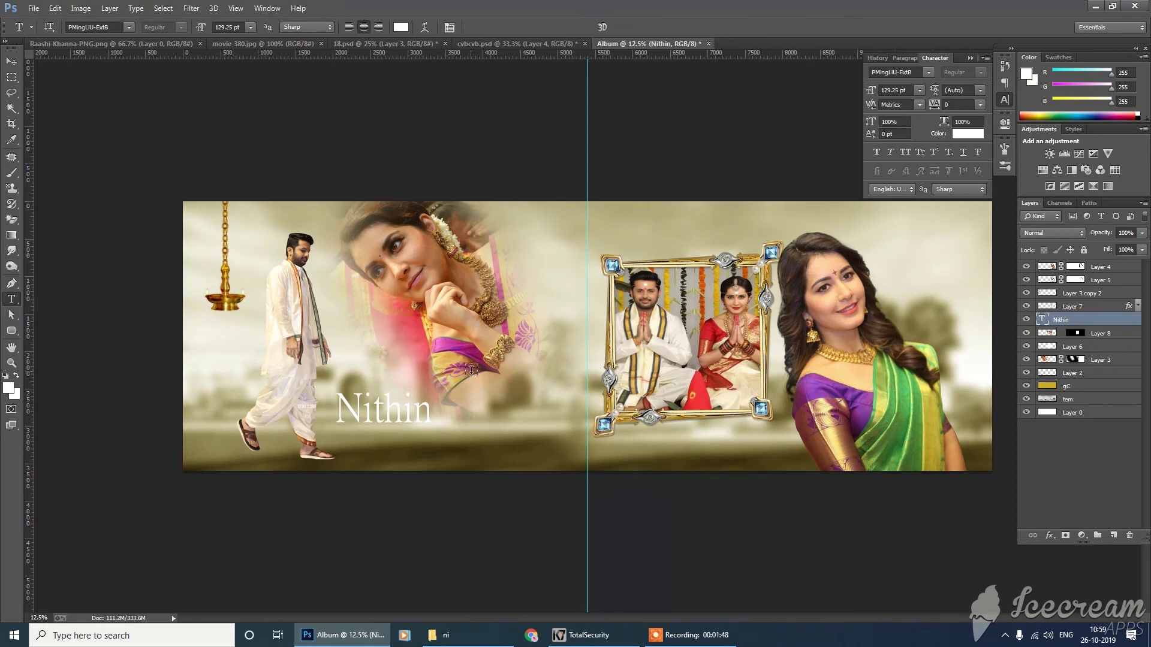
{"action": "left_click", "coordinate": [399, 400]}
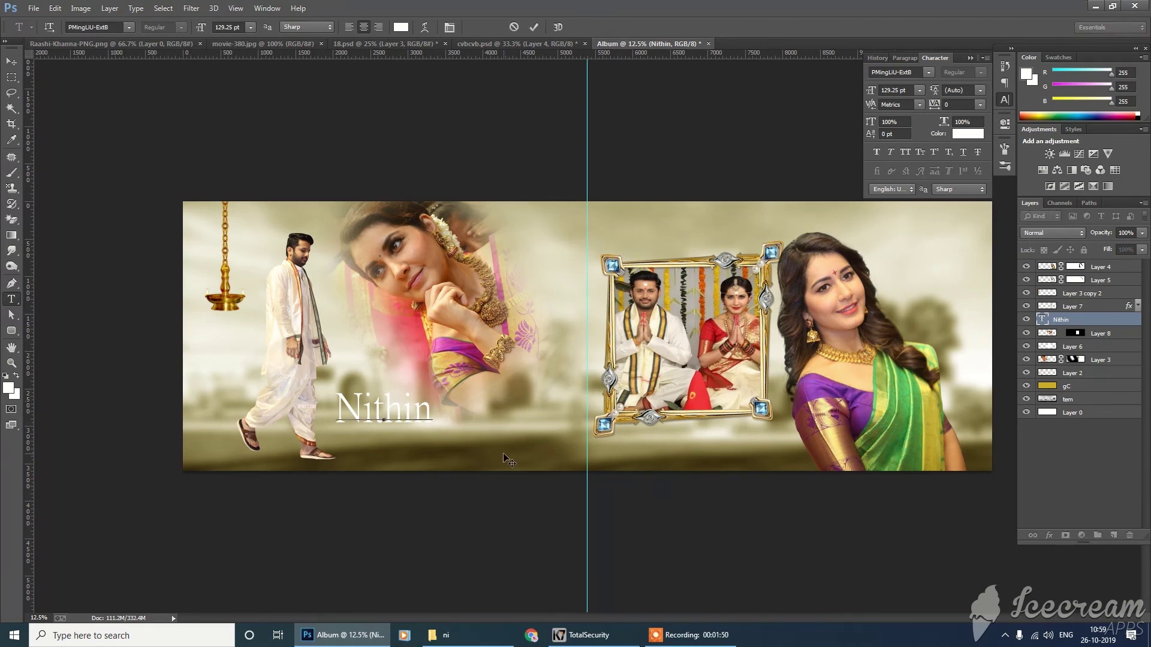
{"action": "key", "text": "ctrl+a"}
{"action": "left_click", "coordinate": [401, 27]}
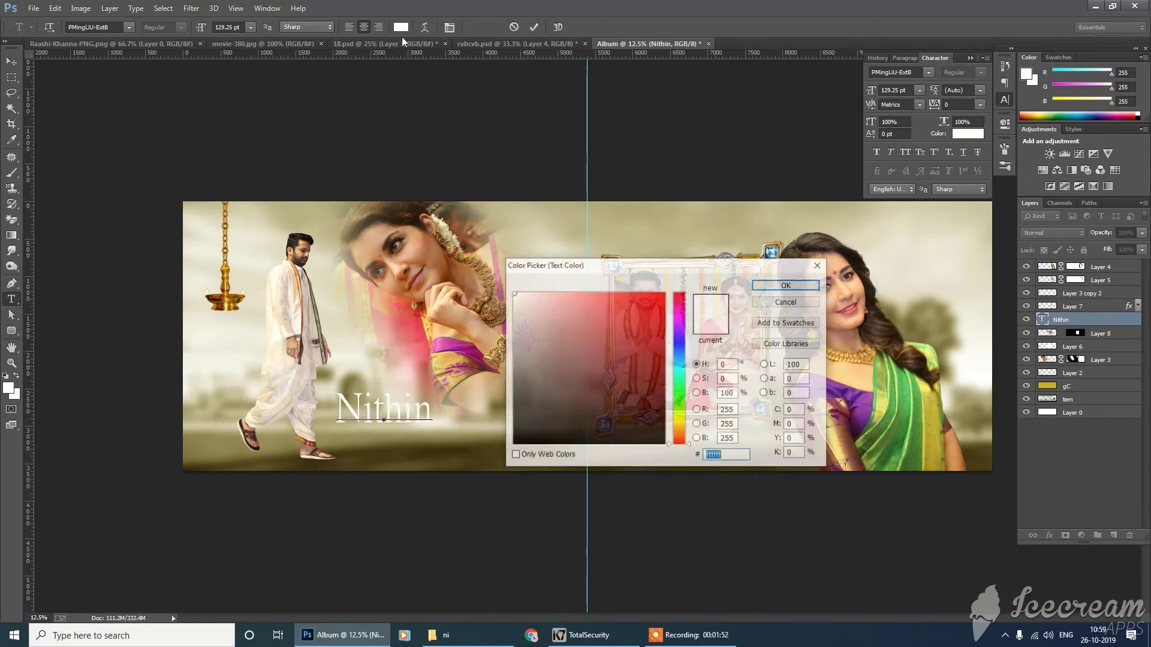
{"action": "type", "text": "ff0000"}
{"action": "left_click", "coordinate": [617, 358]}
{"action": "mouse_move", "coordinate": [675, 348]}
{"action": "left_mouse_down"}
{"action": "mouse_move", "coordinate": [677, 360]}
{"action": "mouse_move", "coordinate": [677, 326]}
{"action": "left_mouse_up"}
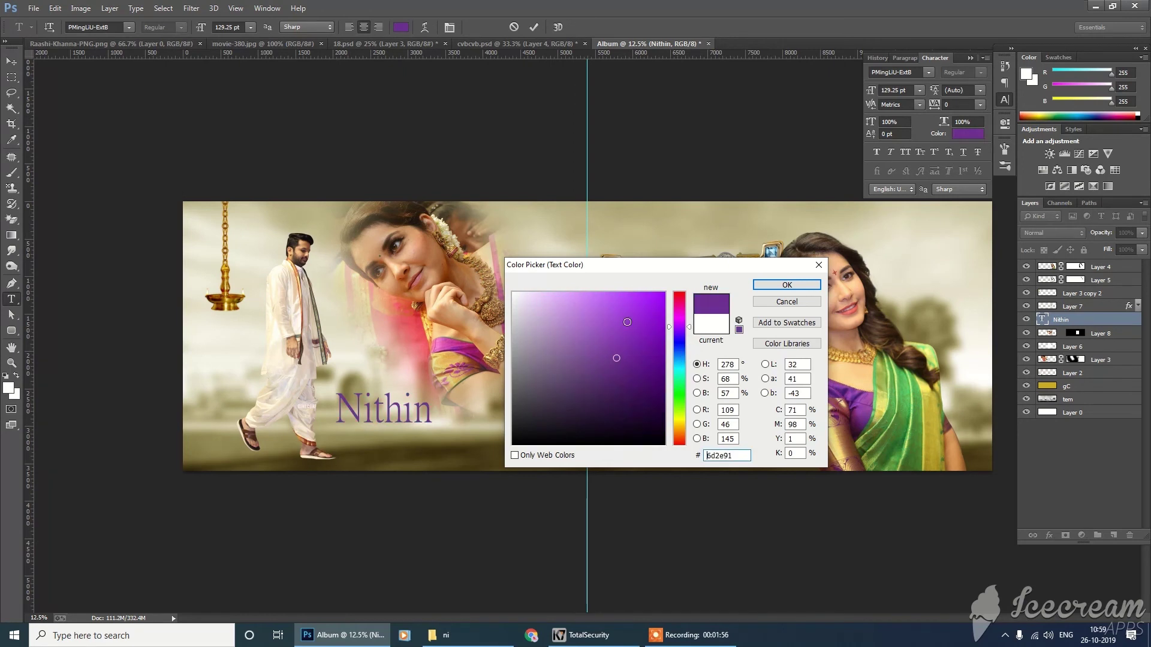
{"action": "left_click", "coordinate": [514, 294]}
{"action": "left_click", "coordinate": [789, 285]}
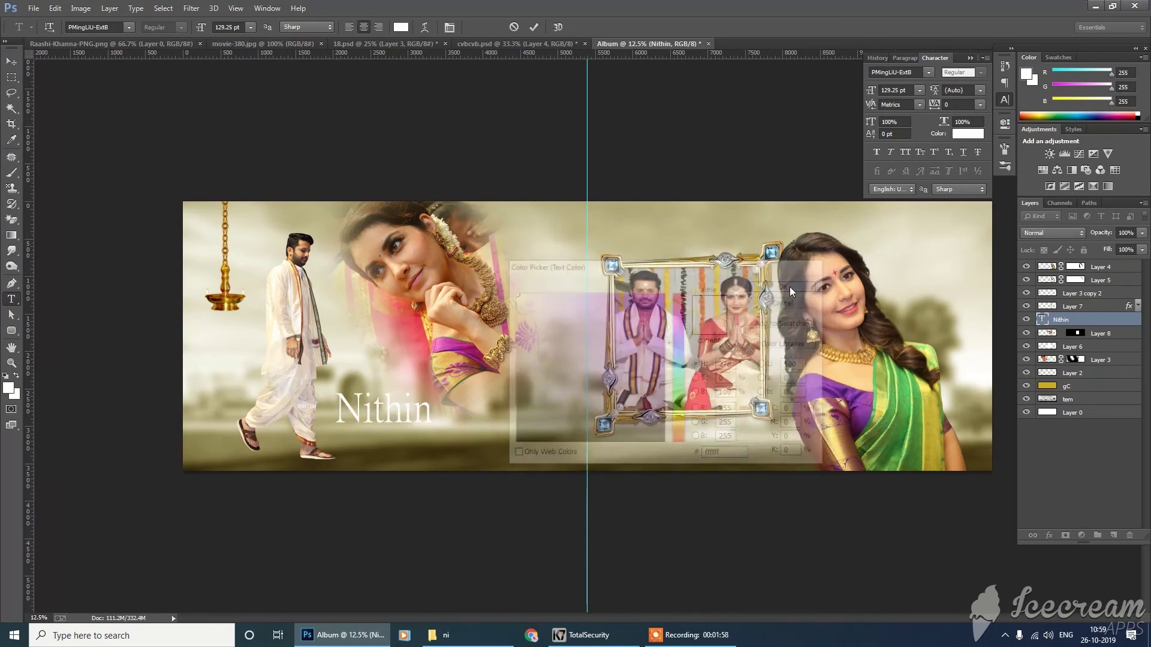
Add a black outside stroke and a pale yellow outer glow with a size of 128 px to the groom's name text
{"action": "left_click", "coordinate": [1064, 321]}
{"action": "left_click", "coordinate": [1048, 534]}
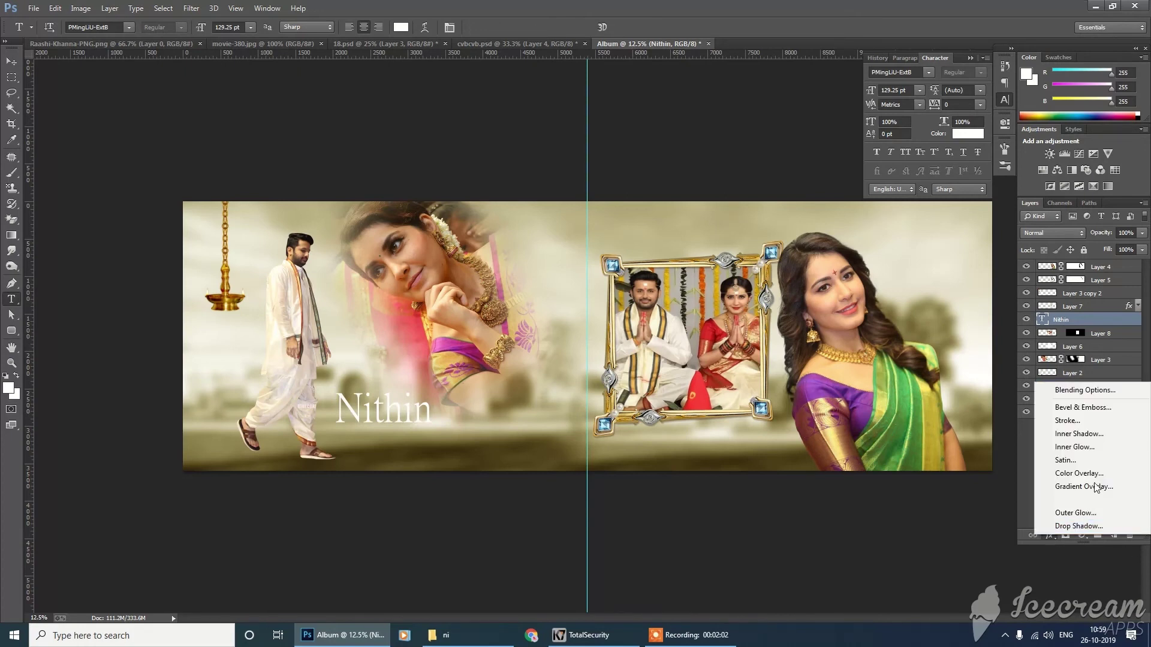
{"action": "left_click", "coordinate": [1087, 391]}
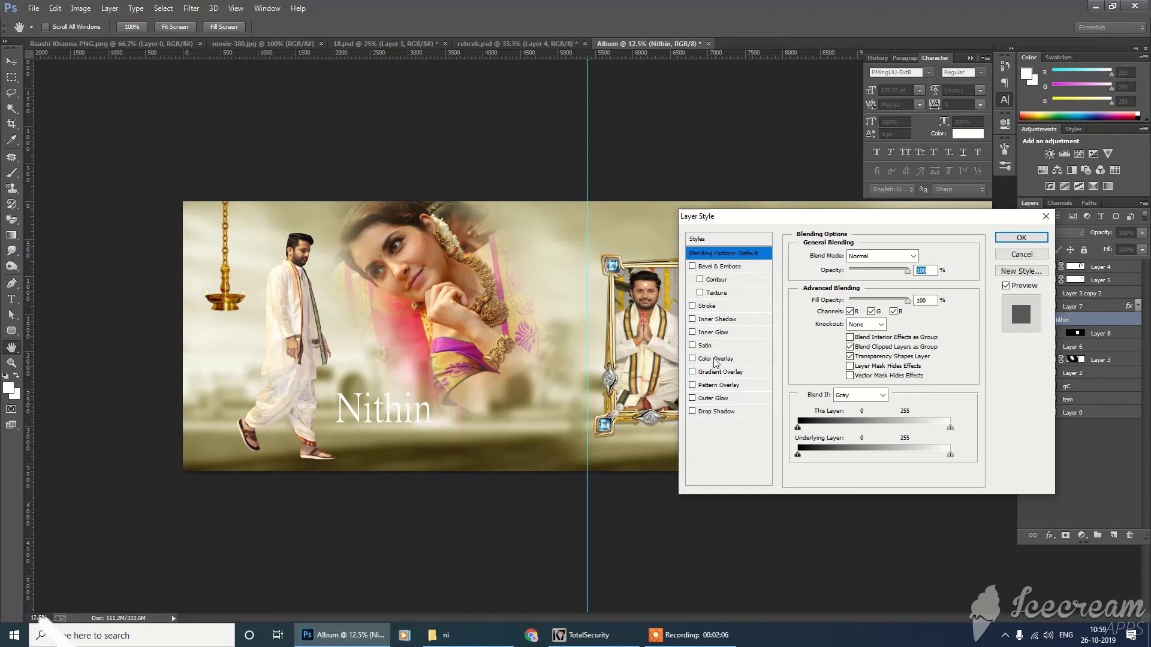
{"action": "left_click", "coordinate": [714, 308]}
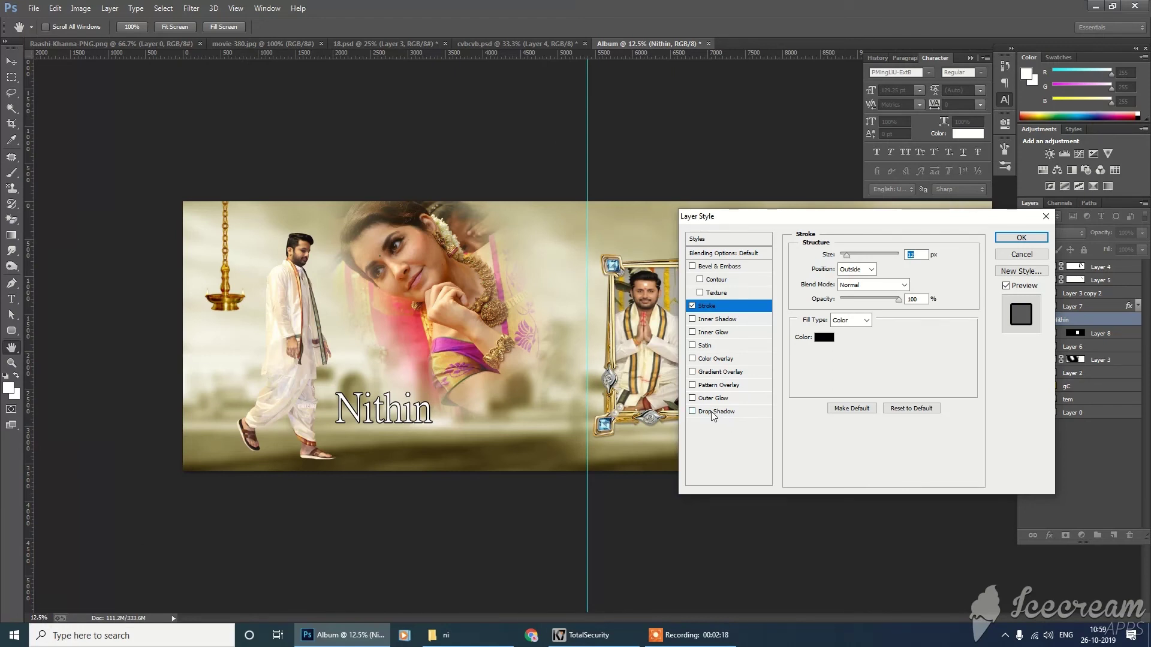
{"action": "left_click", "coordinate": [714, 398]}
{"action": "mouse_move", "coordinate": [848, 359]}
{"action": "left_mouse_down"}
{"action": "mouse_move", "coordinate": [872, 359]}
{"action": "mouse_move", "coordinate": [844, 349]}
{"action": "left_mouse_up"}
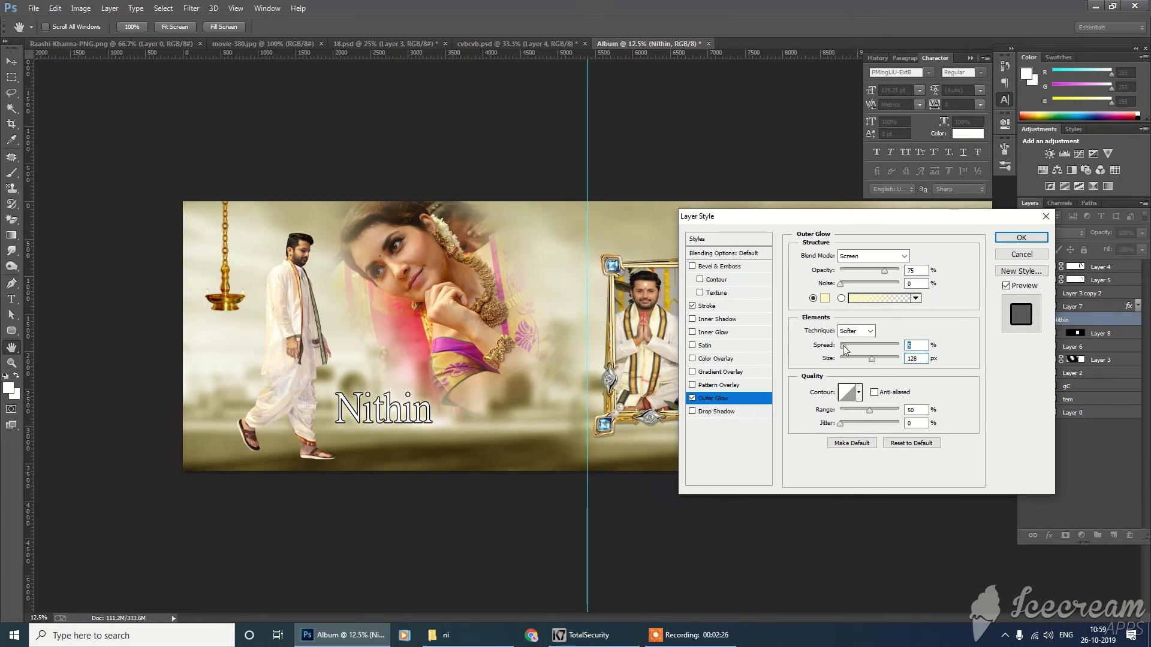
{"action": "left_click", "coordinate": [1032, 238]}
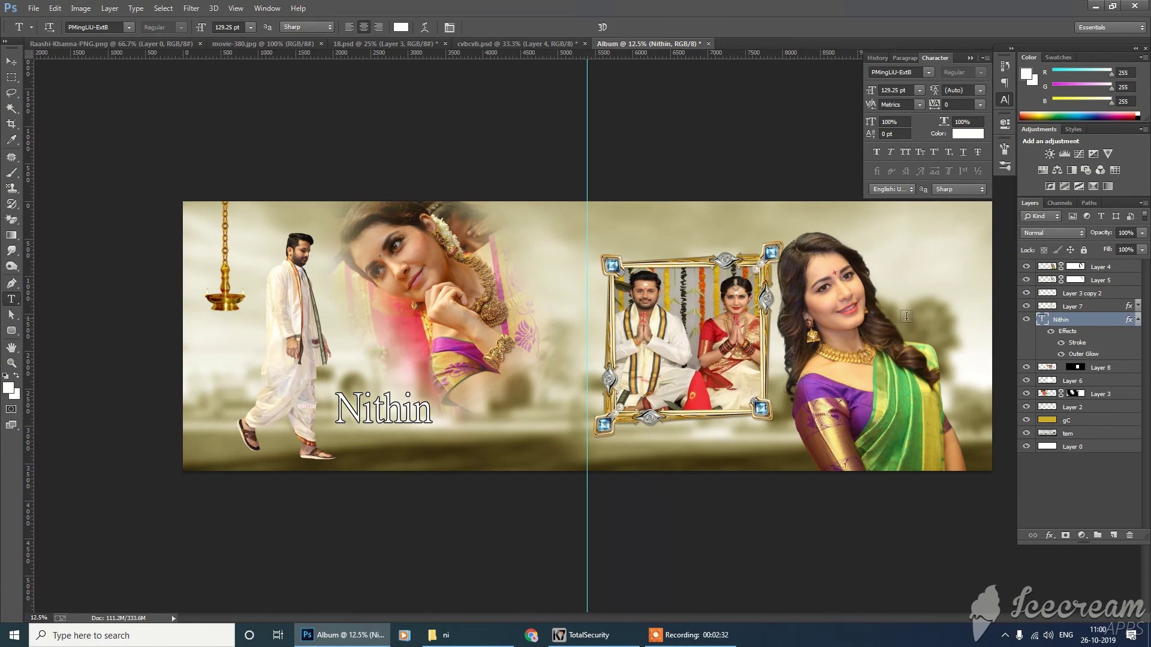
Add white 28 pt PMingLiU-ExtB text with the bride's full name above the large bride portrait beside the frame
{"action": "left_click", "coordinate": [845, 219]}
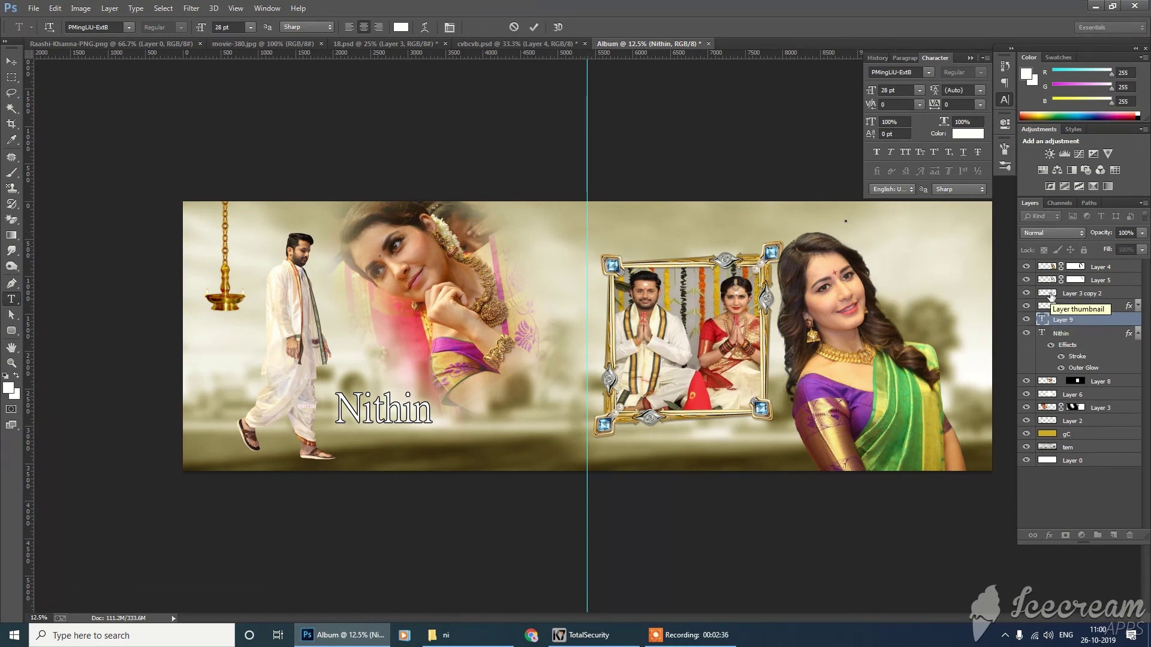
{"action": "type", "text": "Rashi"}
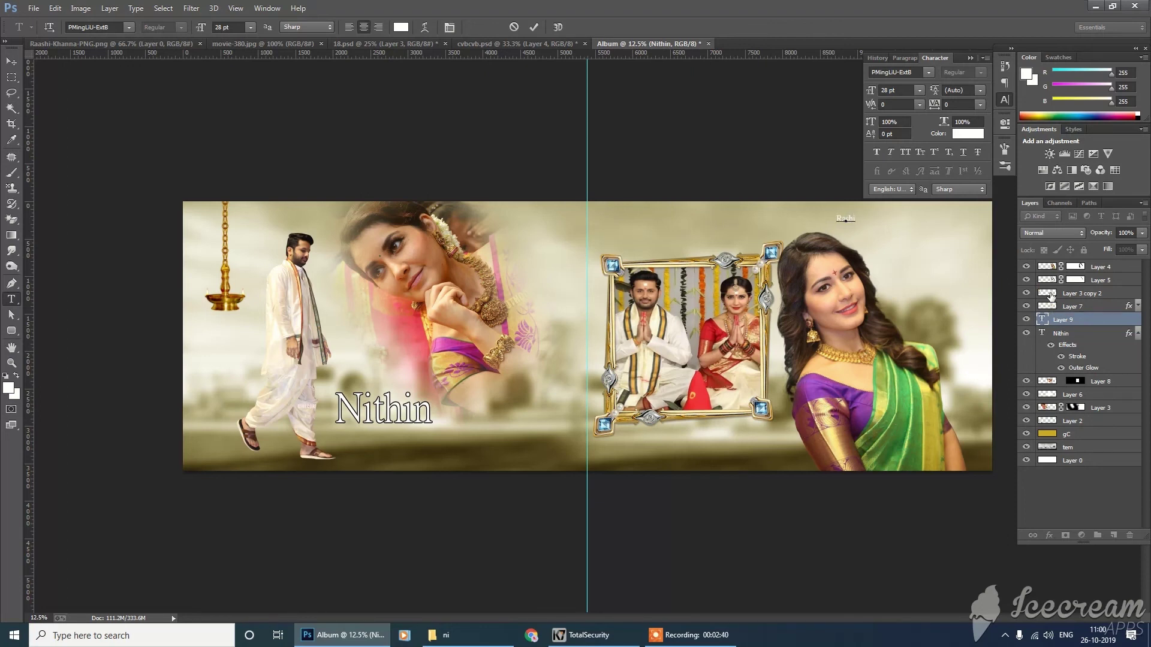
{"action": "type", "text": "khanna"}
{"action": "left_click", "coordinate": [11, 62]}
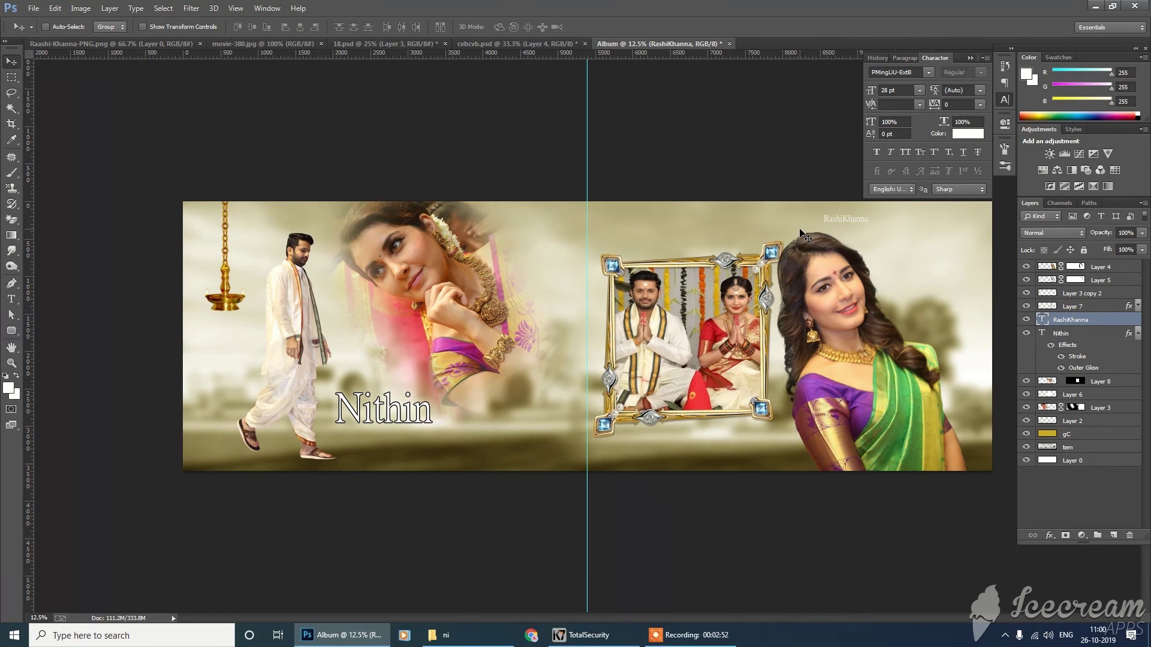
Enlarge the bride's name text to 75.44 pt and position it above and beside her head
{"action": "key", "text": "ctrl+t"}
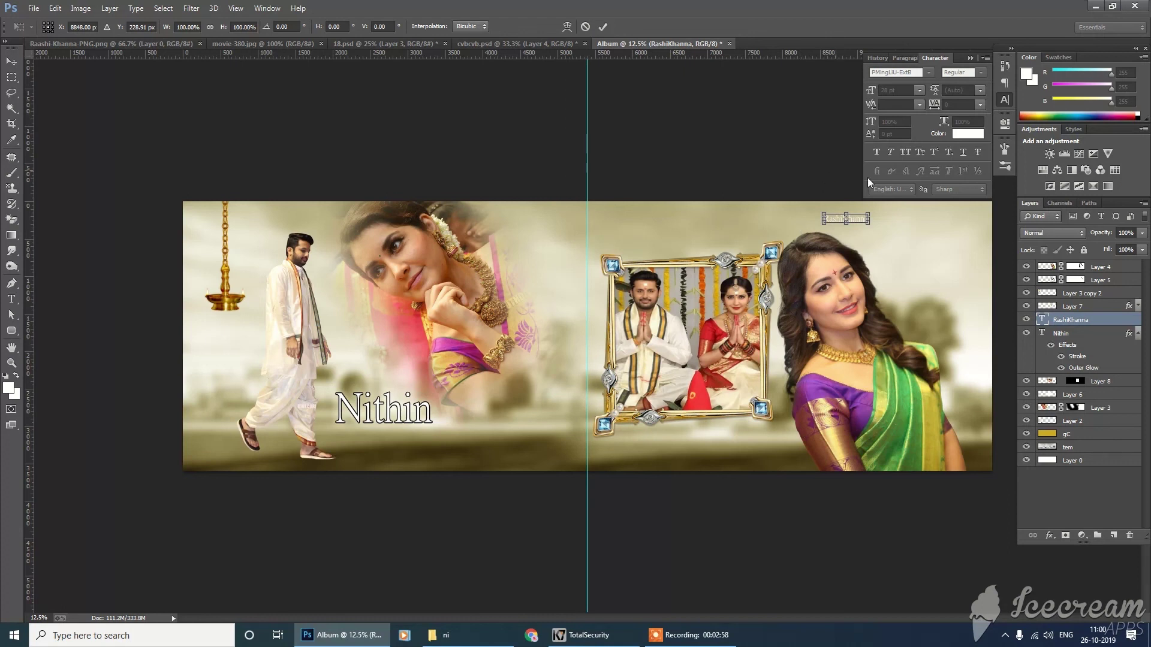
{"action": "left_click_drag", "start_coordinate": [869, 214], "coordinate": [946, 235]}
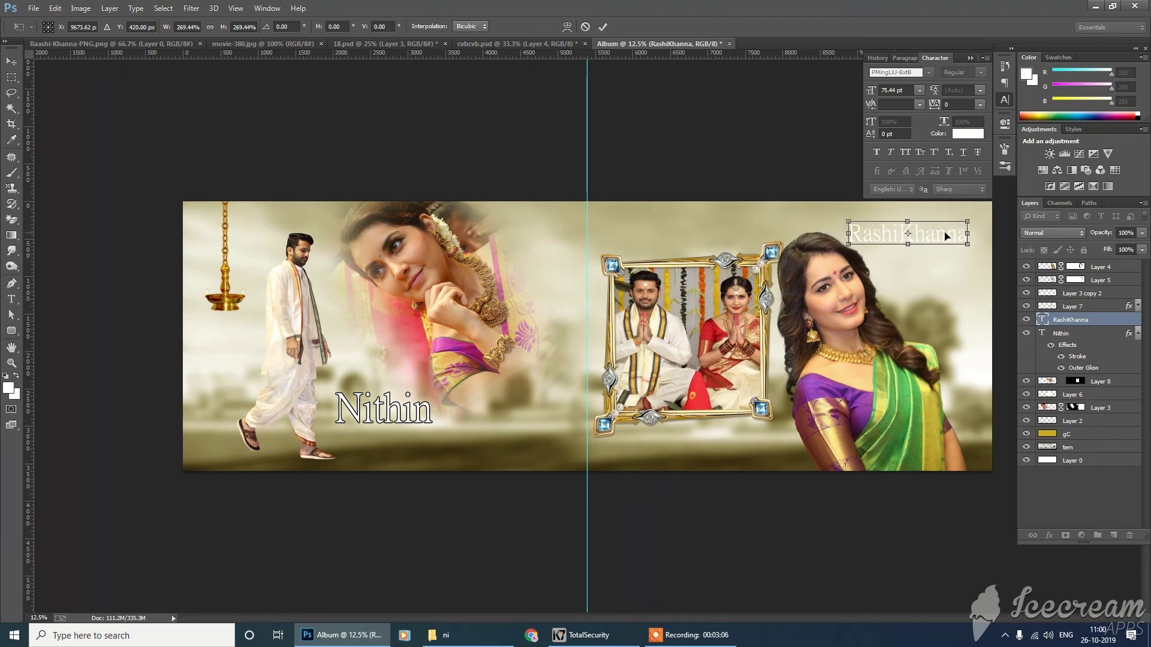
{"action": "key", "text": "Return"}
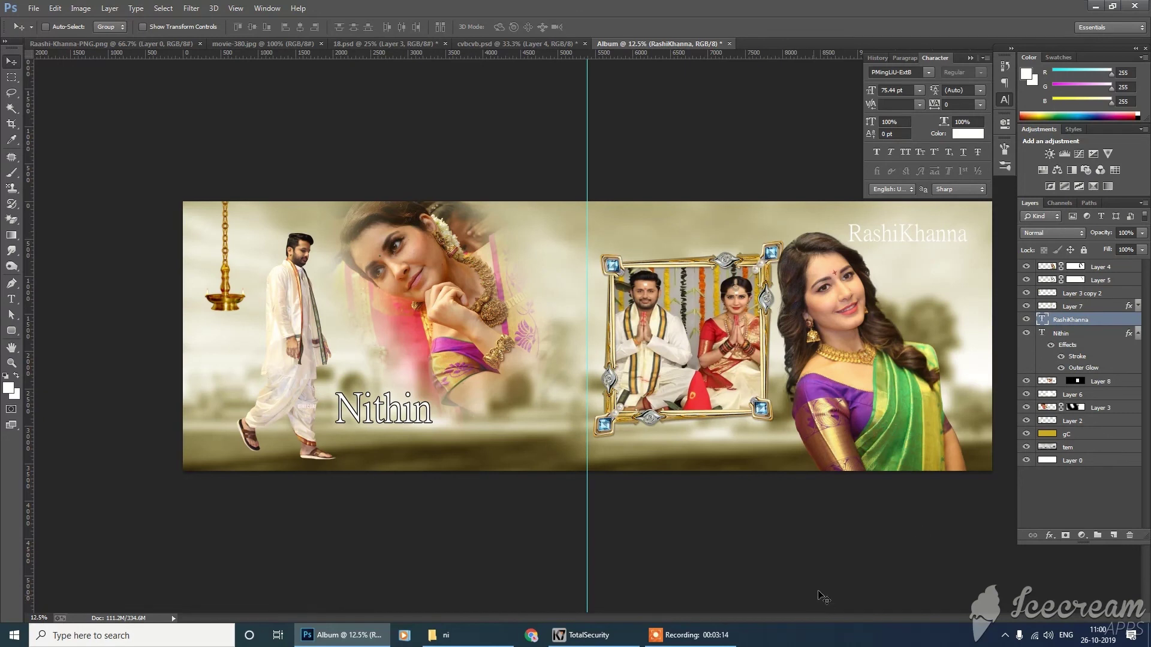
Copy the stroke and outer glow layer style from the groom's name text onto the bride's name text
{"action": "left_click", "coordinate": [1059, 337]}
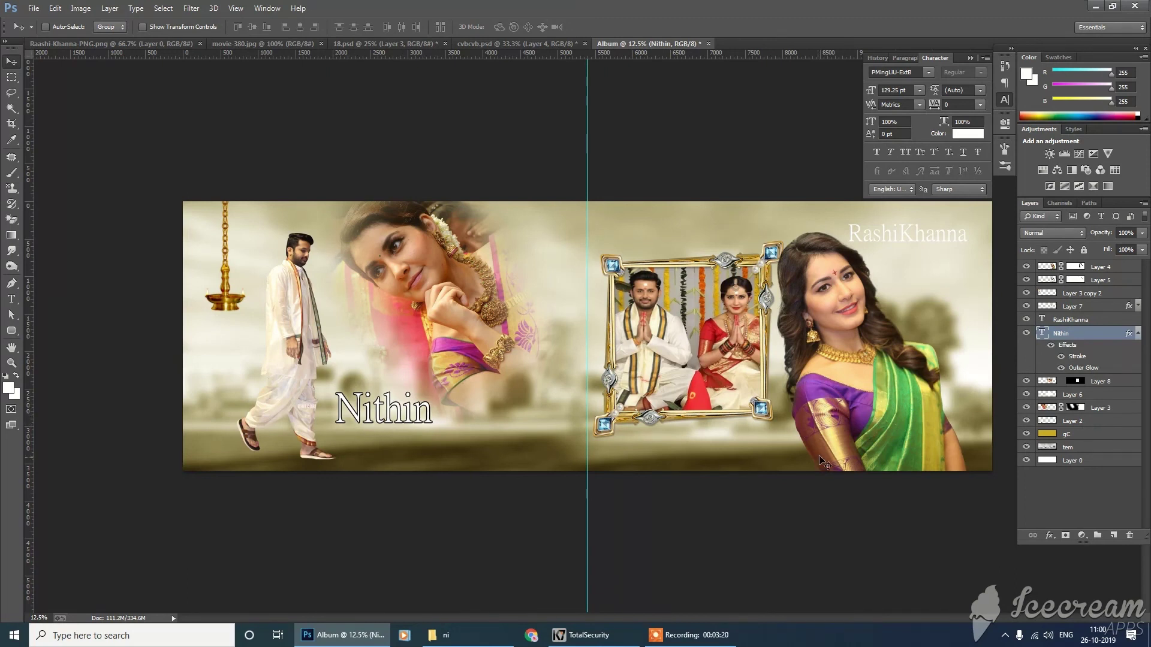
{"action": "right_click", "coordinate": [1066, 337]}
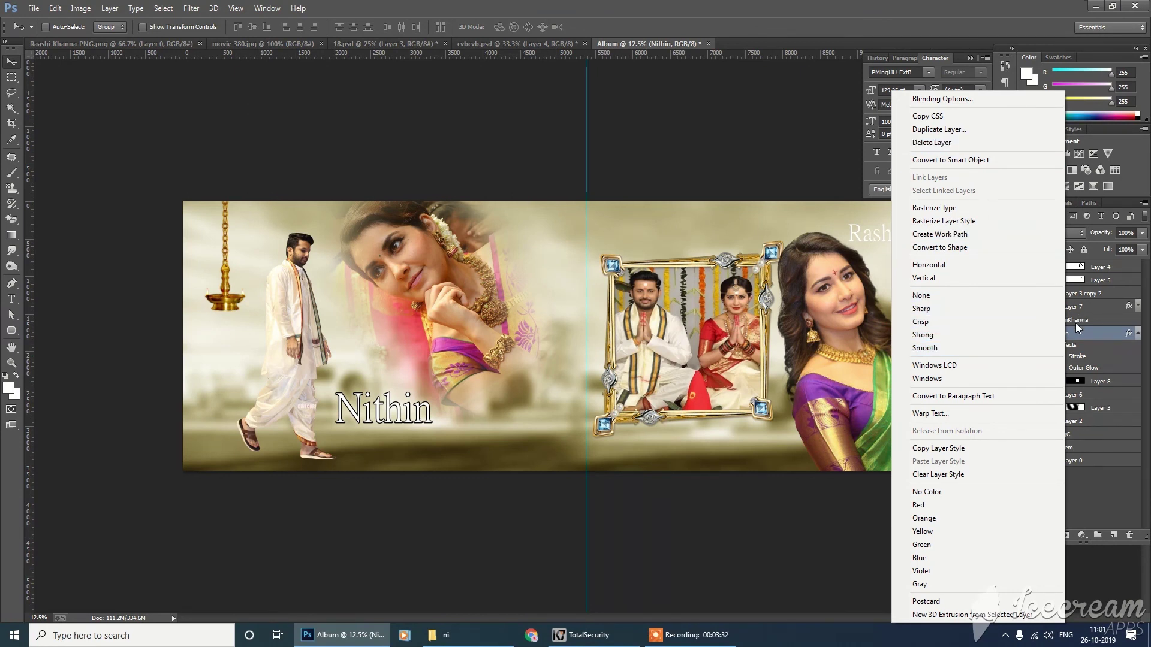
{"action": "left_click", "coordinate": [1003, 448]}
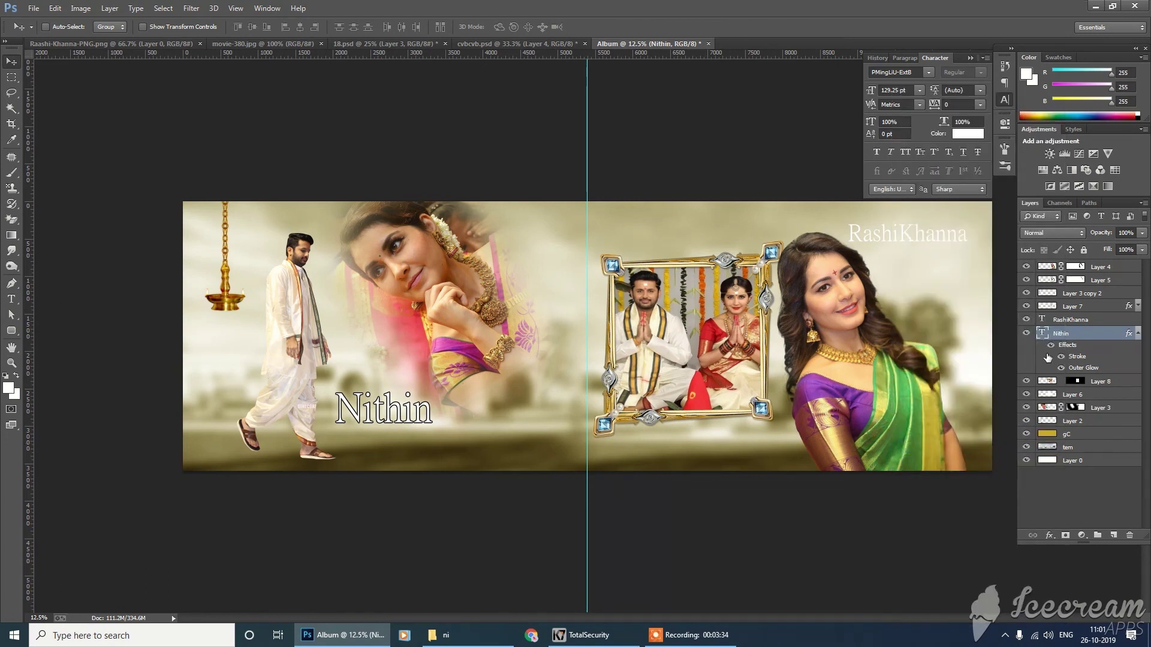
{"action": "left_click", "coordinate": [1071, 321]}
{"action": "right_click", "coordinate": [1071, 320]}
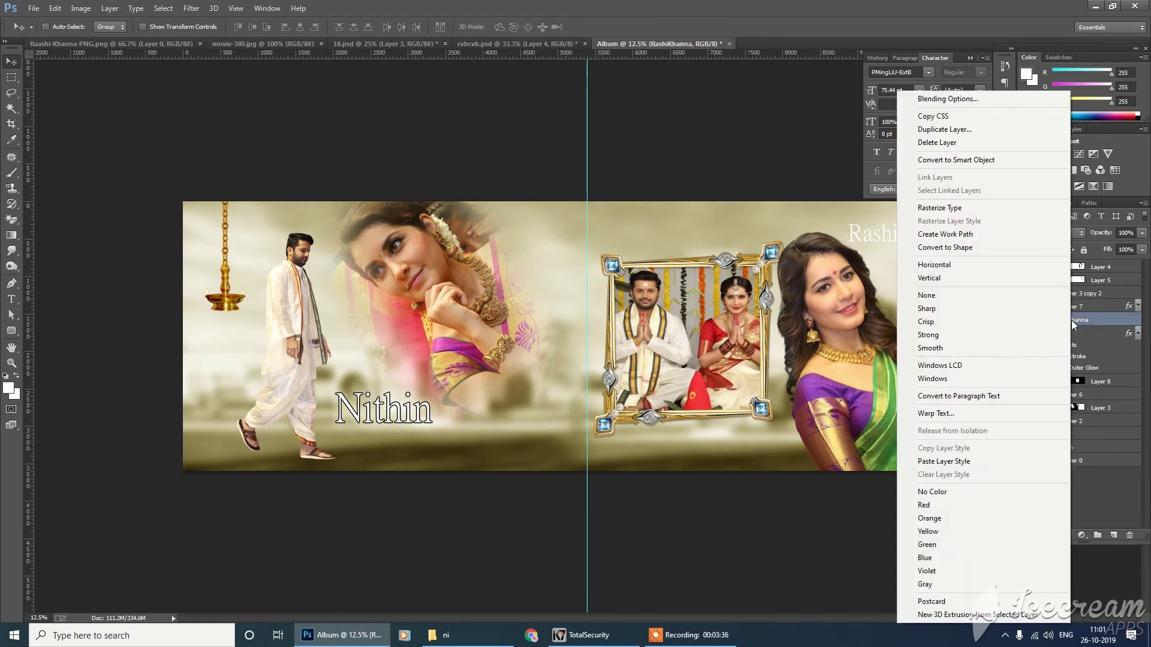
{"action": "left_click", "coordinate": [961, 471]}
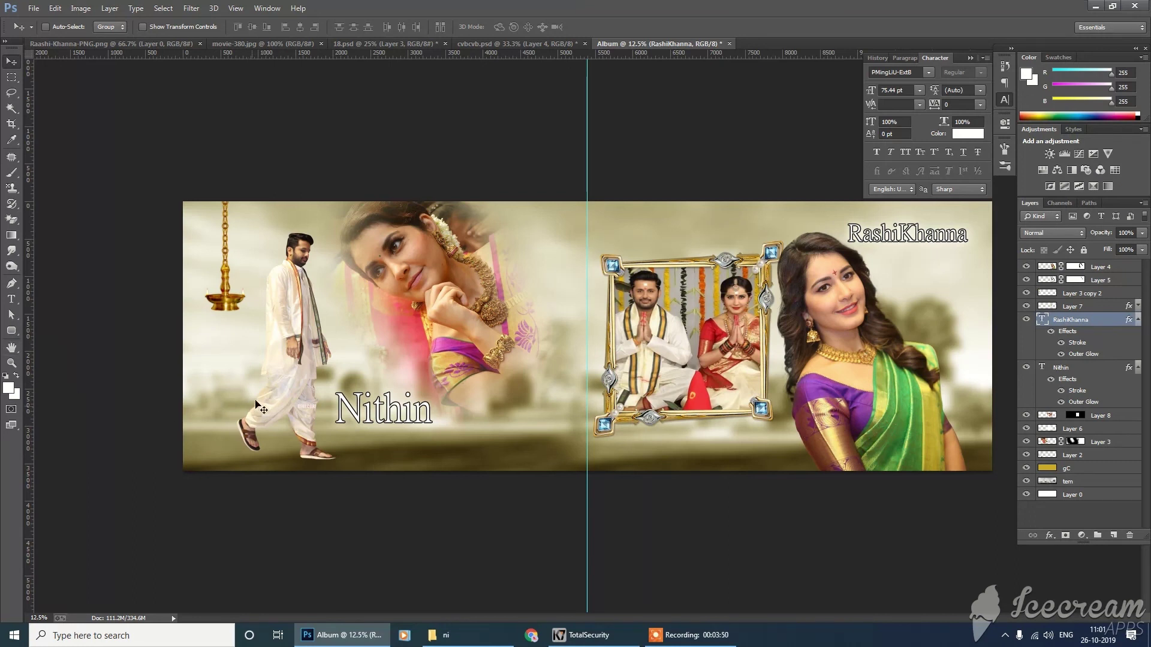
Select the layer of the walking groom cutout from the canvas
{"action": "right_click", "coordinate": [280, 309]}
{"action": "left_click", "coordinate": [296, 316]}
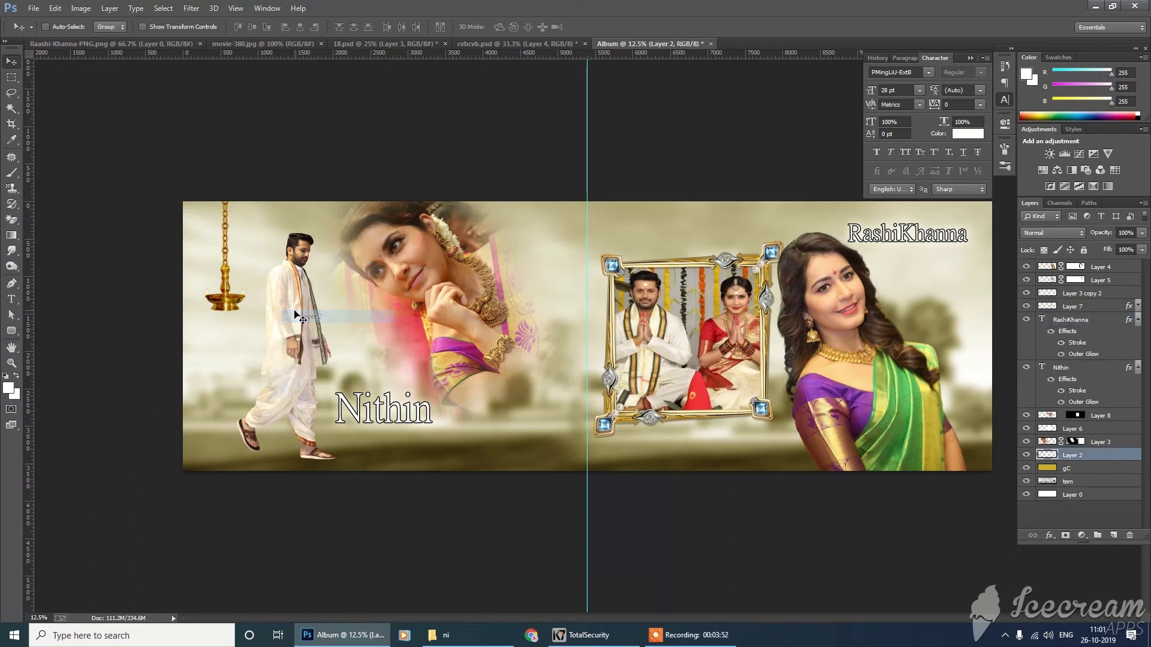